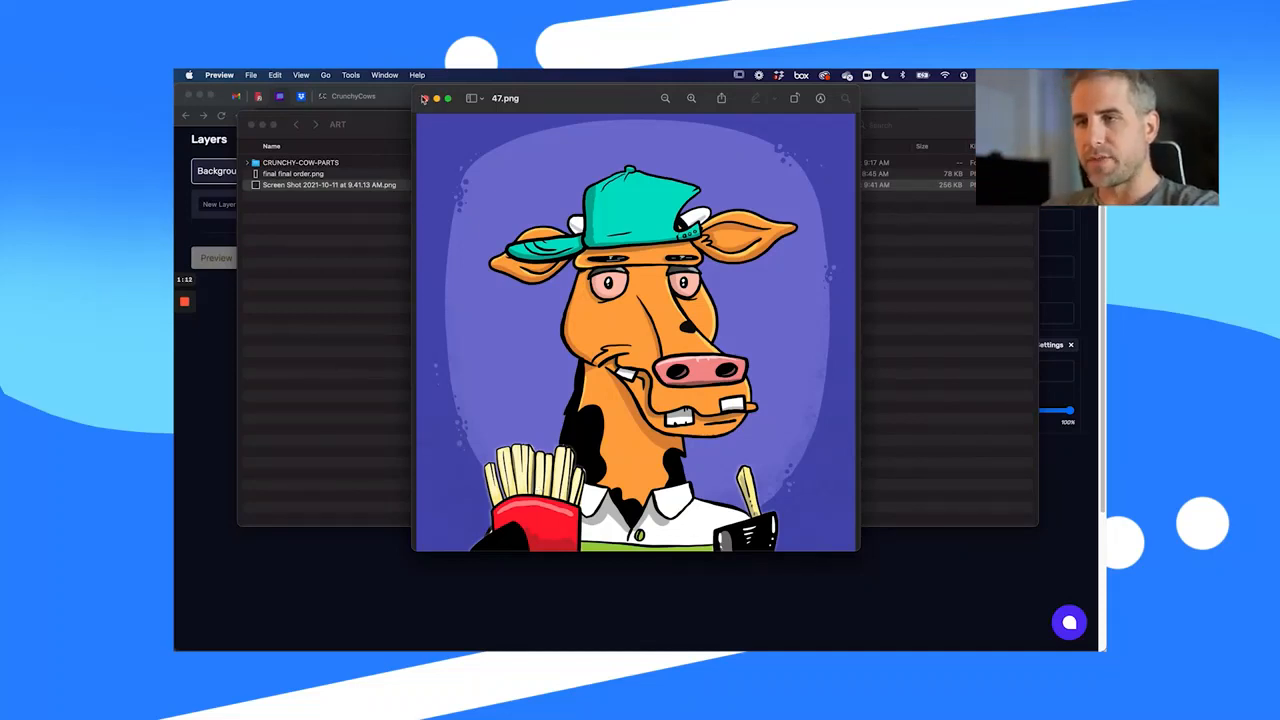
- Switch to Finder, expand the CRUNCHY-COW-PARTS folder and collapse its background, color and earrings subfolders
{"action": "left_click", "coordinate": [303, 230]}
{"action": "left_click", "coordinate": [251, 163]}
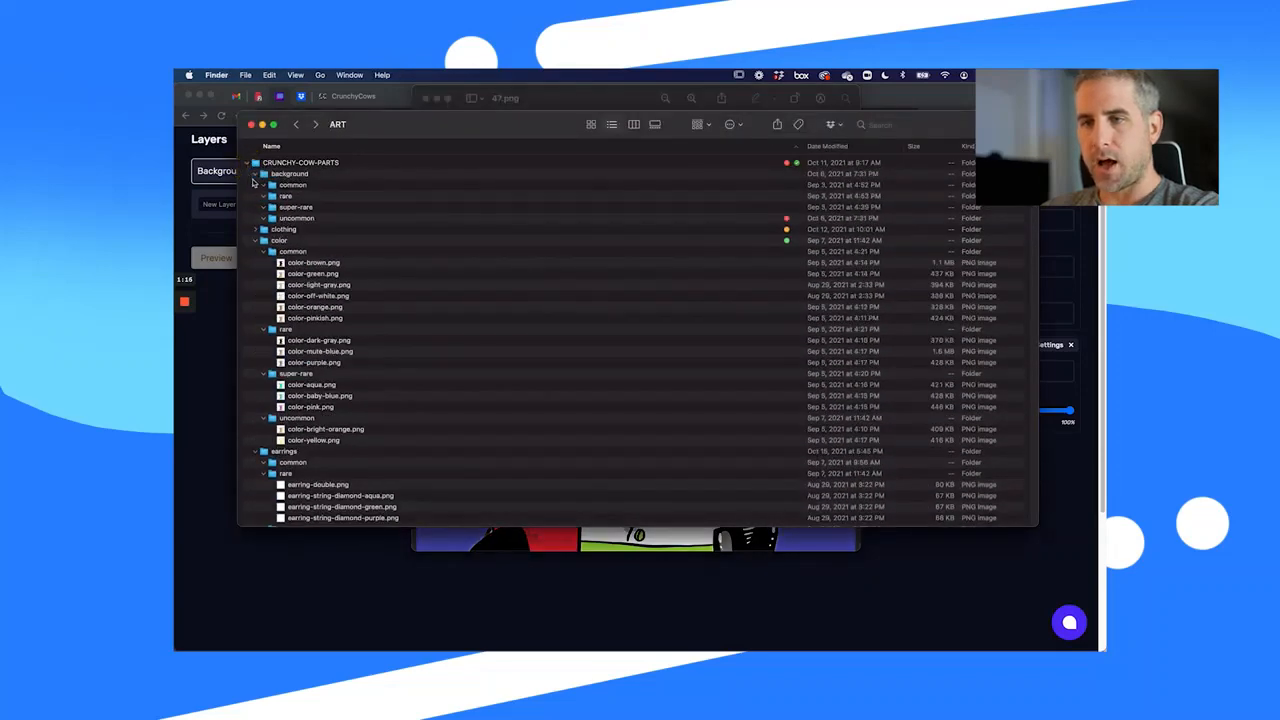
{"action": "left_click", "coordinate": [256, 174]}
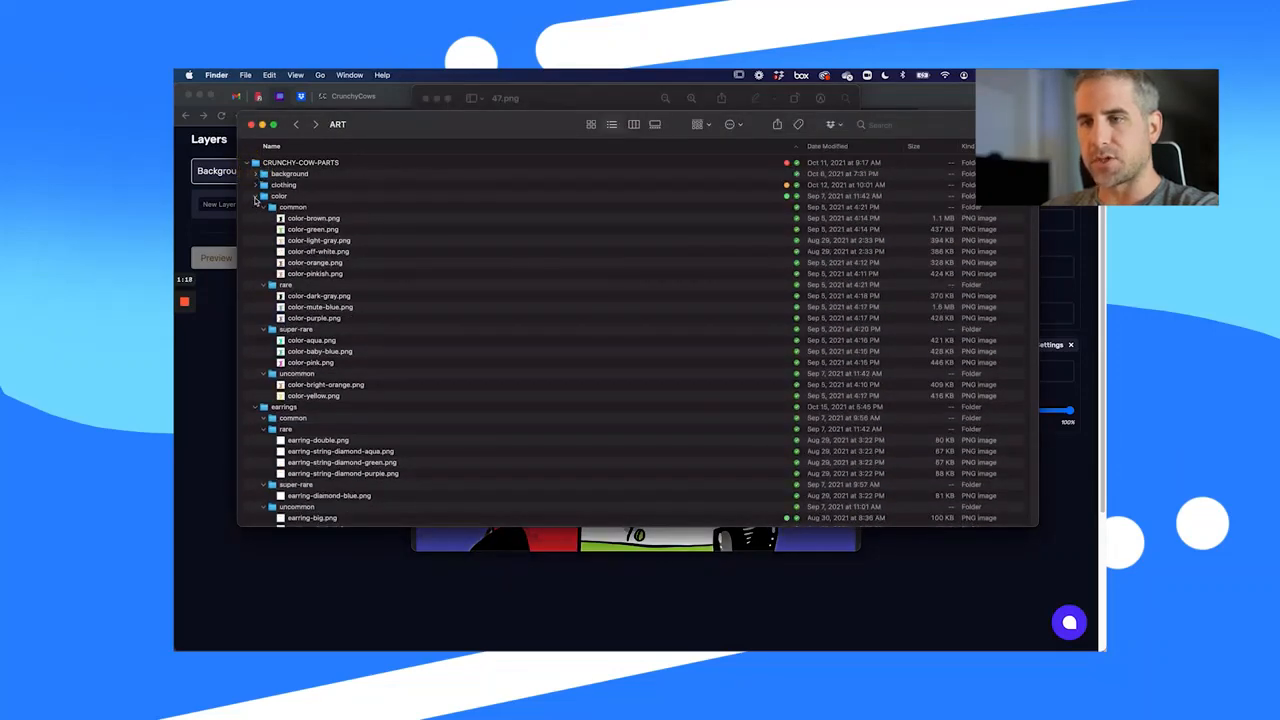
{"action": "left_click", "coordinate": [256, 197]}
{"action": "left_click", "coordinate": [256, 208]}
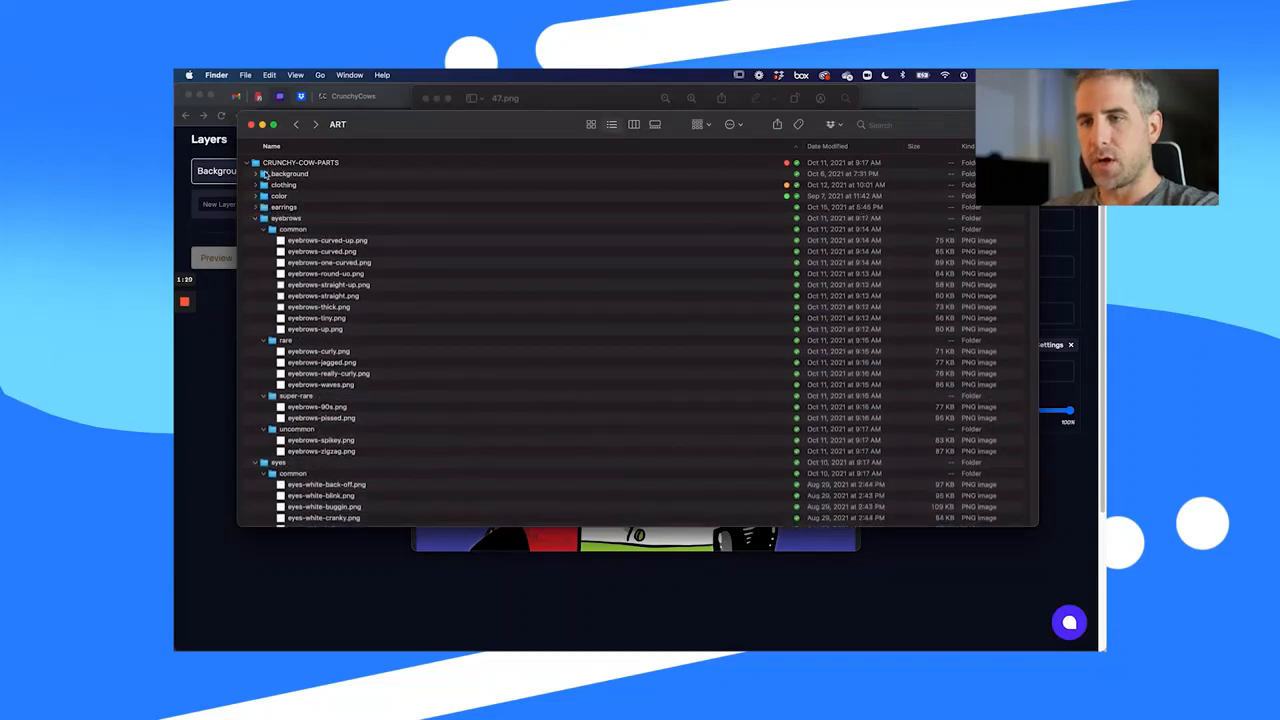
- Open the background folder and collapse its common, rare, super-rare and uncommon subfolders to view the rarity structure
{"action": "double_click", "coordinate": [264, 174]}
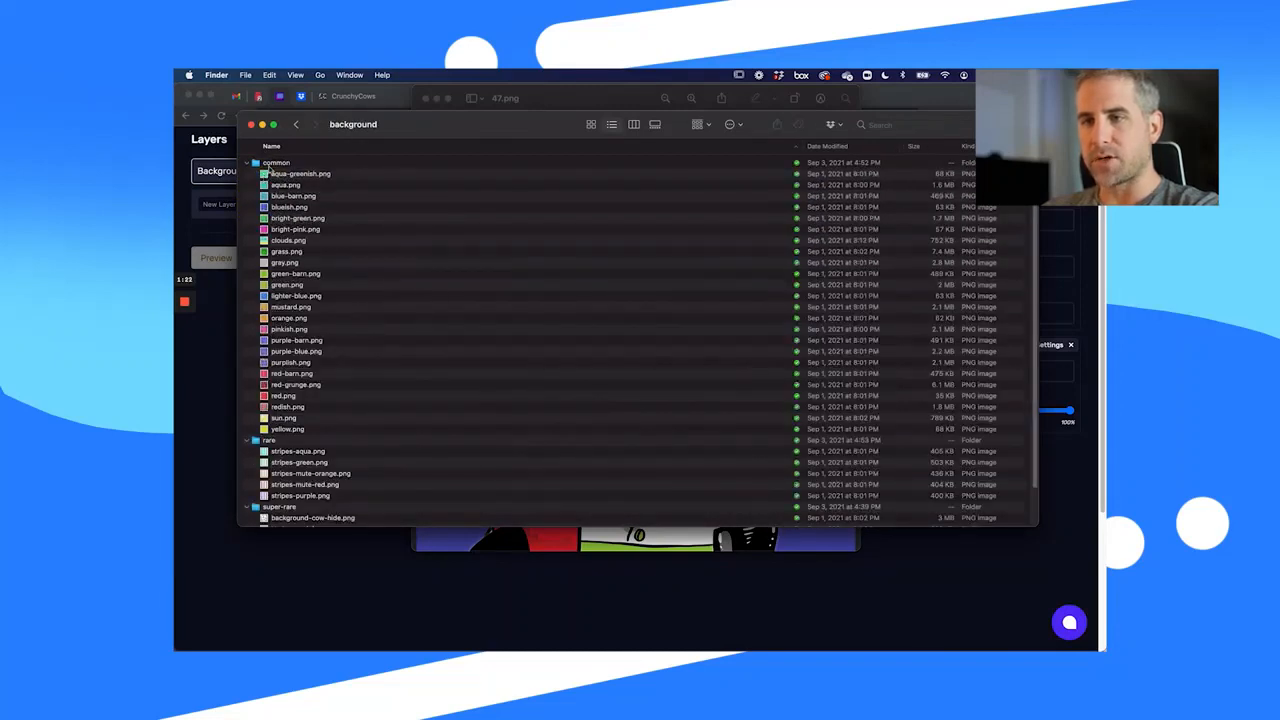
{"action": "left_click", "coordinate": [256, 163]}
{"action": "left_click", "coordinate": [250, 174]}
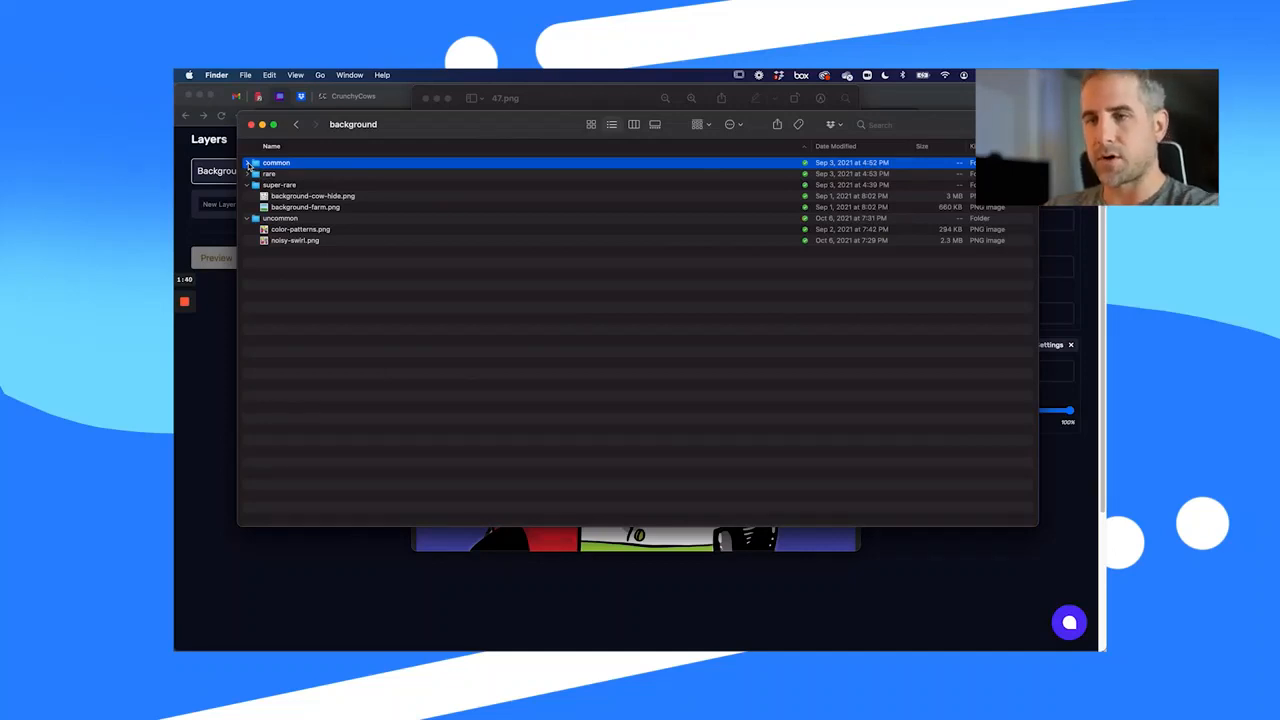
{"action": "left_click", "coordinate": [247, 185]}
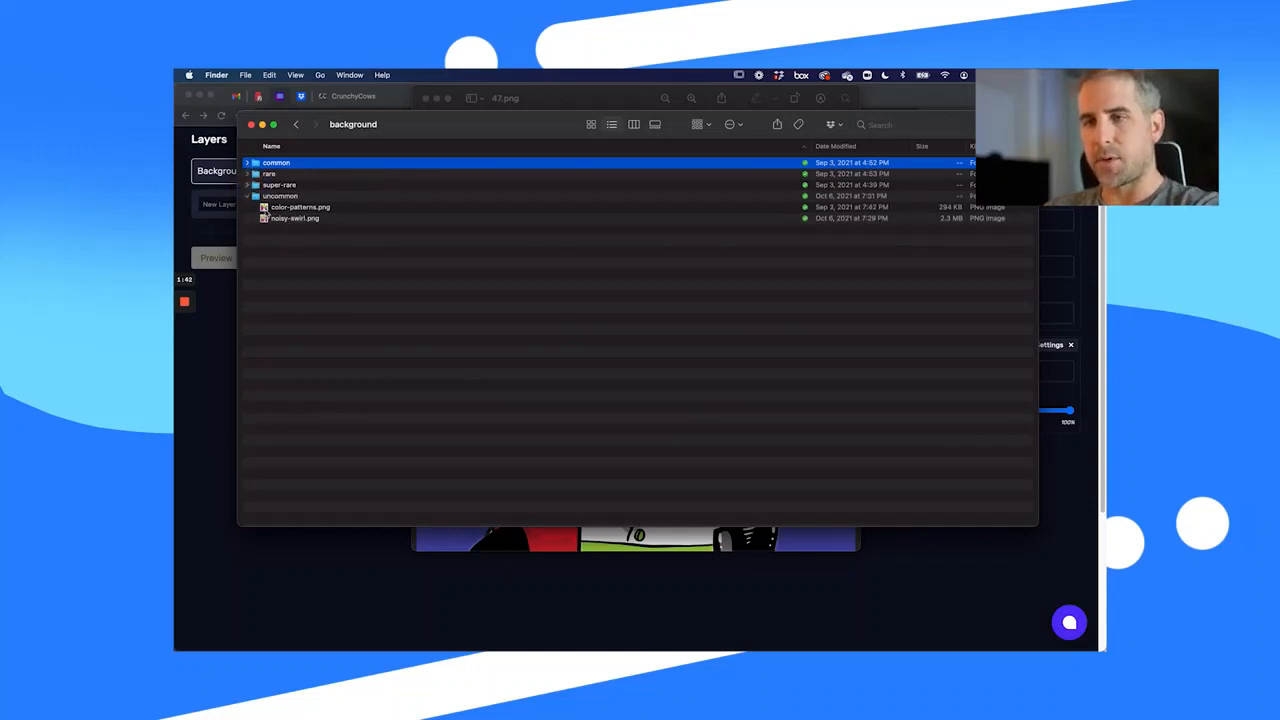
{"action": "left_click", "coordinate": [249, 196]}
{"action": "left_click", "coordinate": [270, 185]}
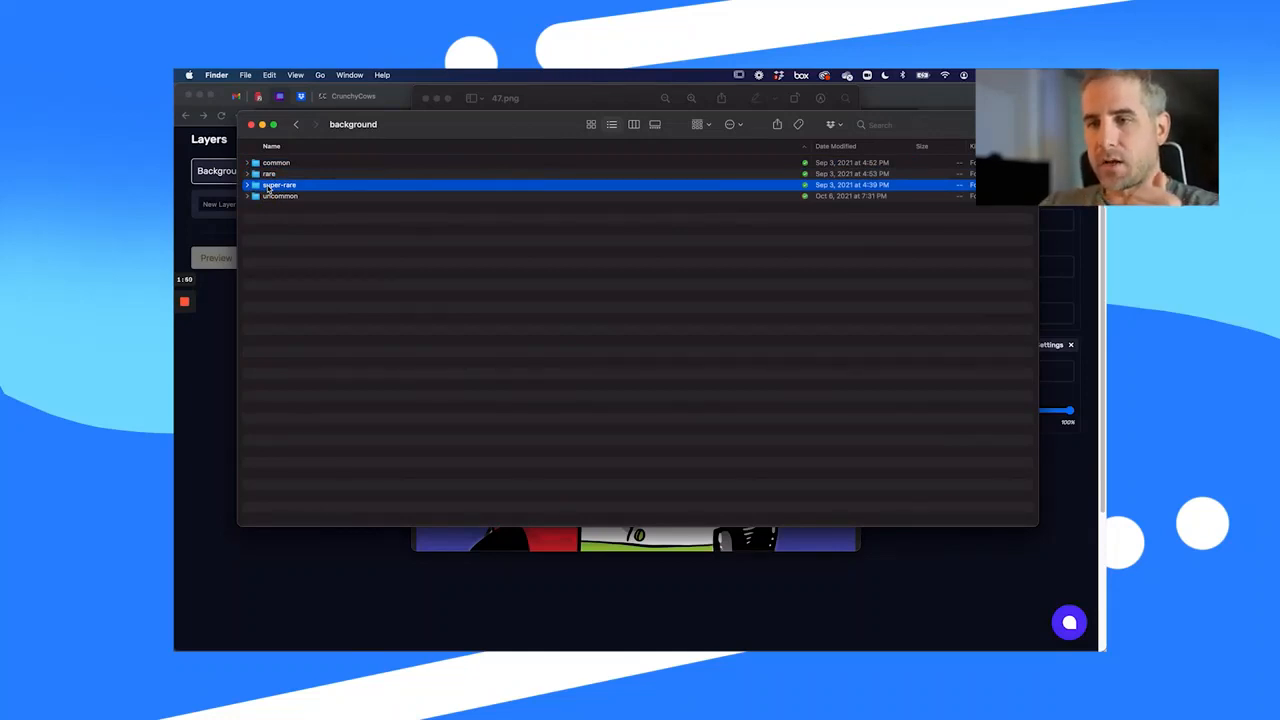
- Switch to the NFT generator in Chrome and add layers named Color and Spots after Background
{"action": "left_click", "coordinate": [220, 370]}
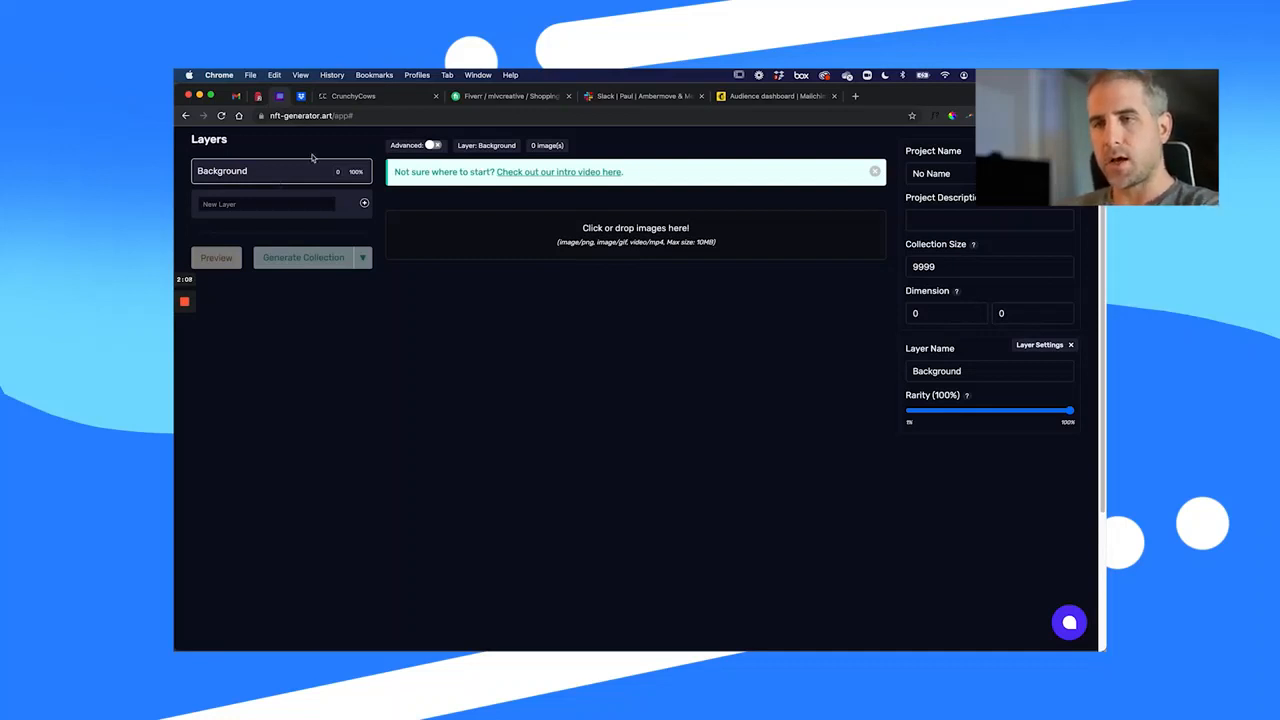
{"action": "left_click", "coordinate": [273, 151]}
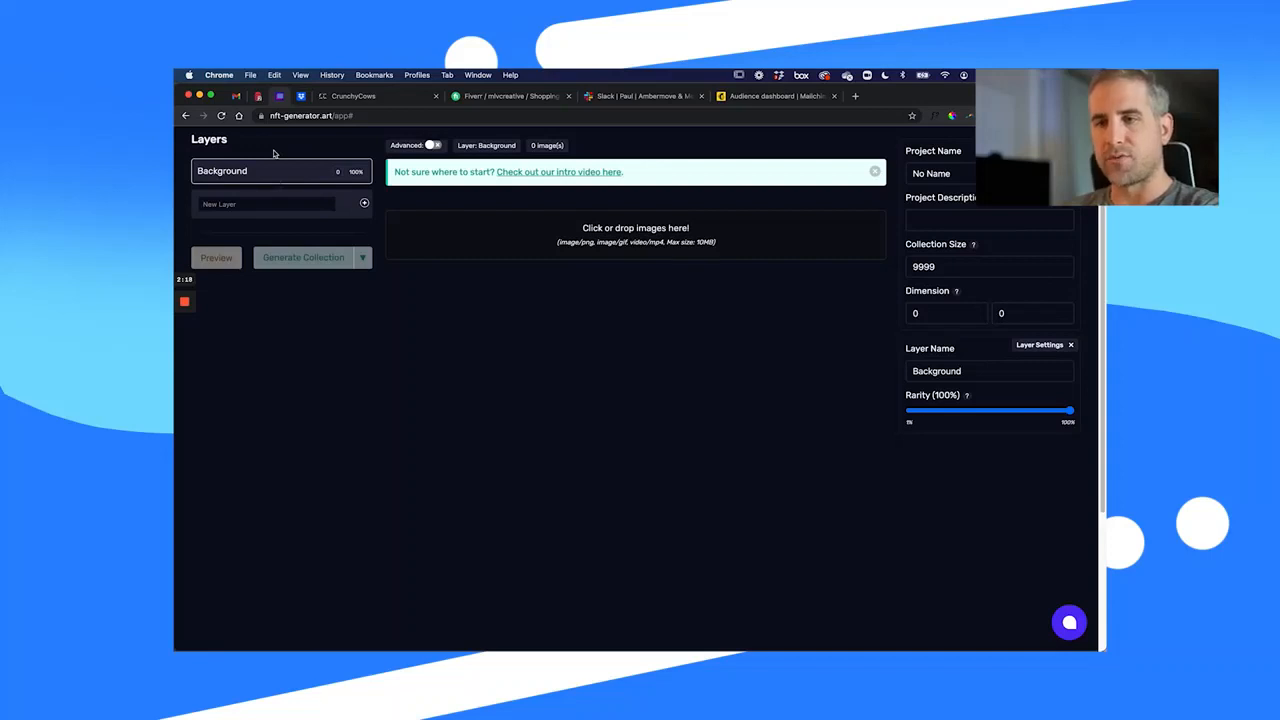
{"action": "left_click", "coordinate": [266, 140]}
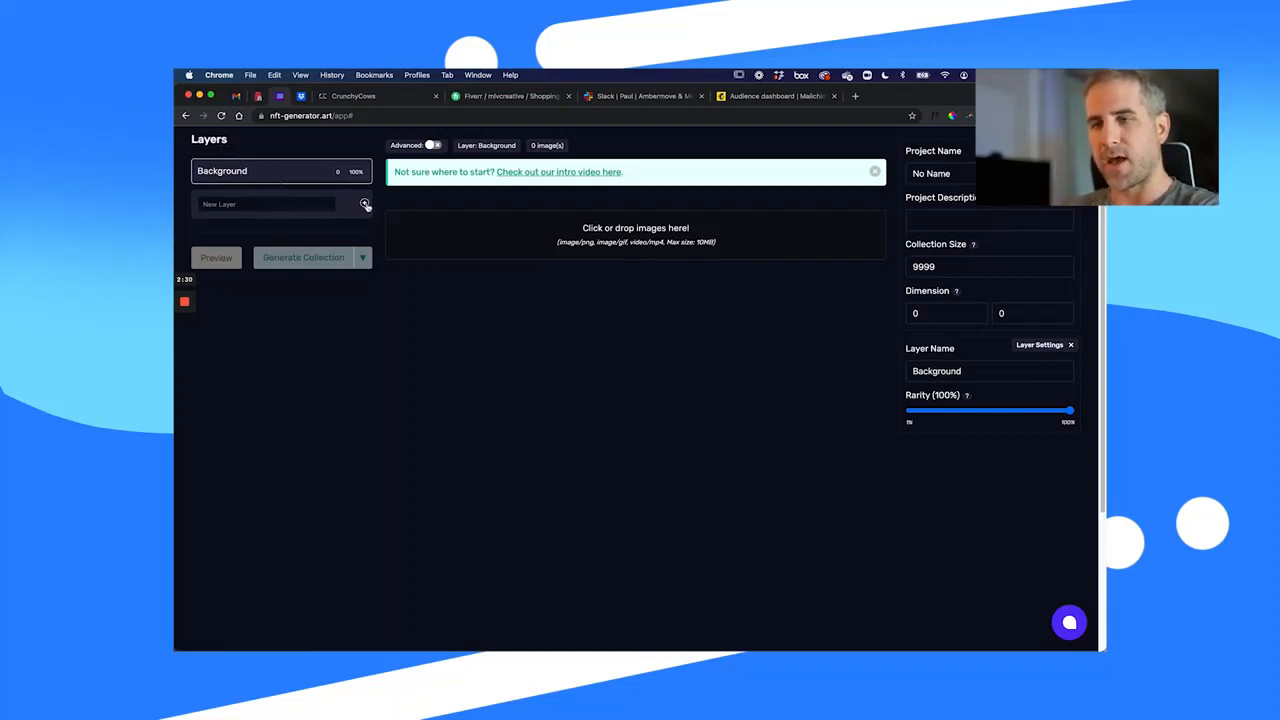
{"action": "left_click", "coordinate": [260, 203]}
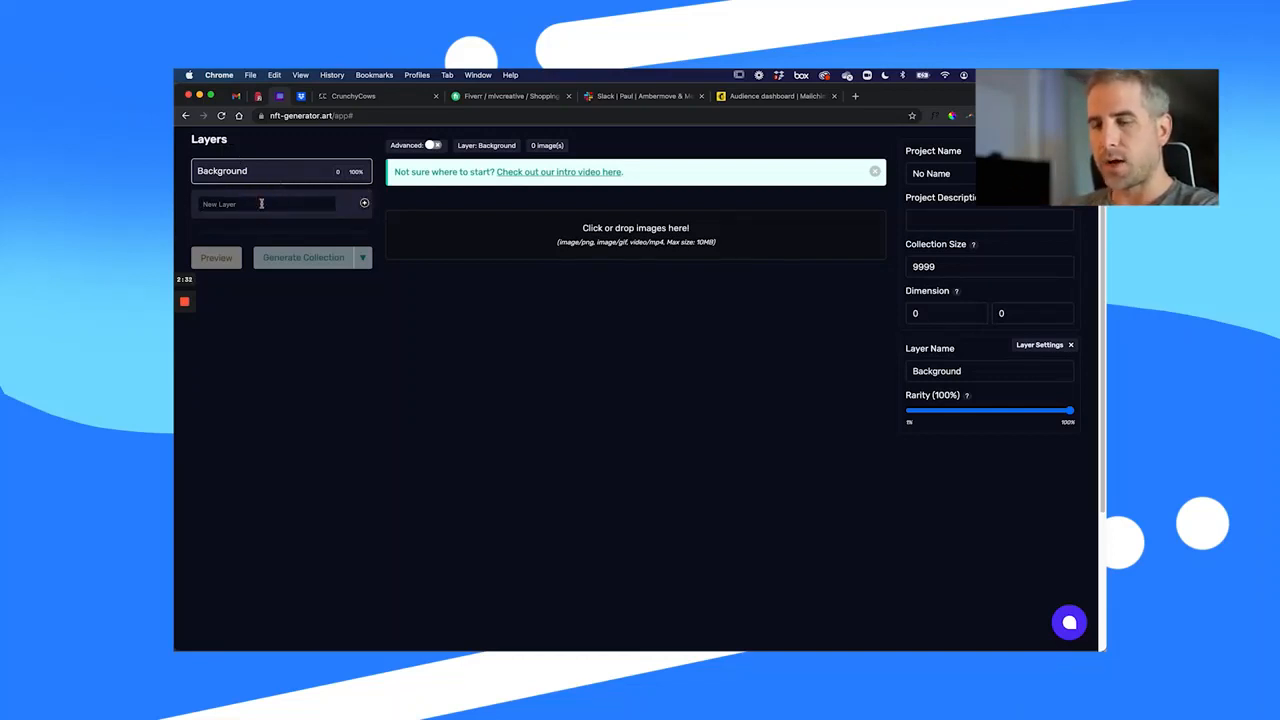
{"action": "type", "text": "Color"}
{"action": "key", "text": "Return"}
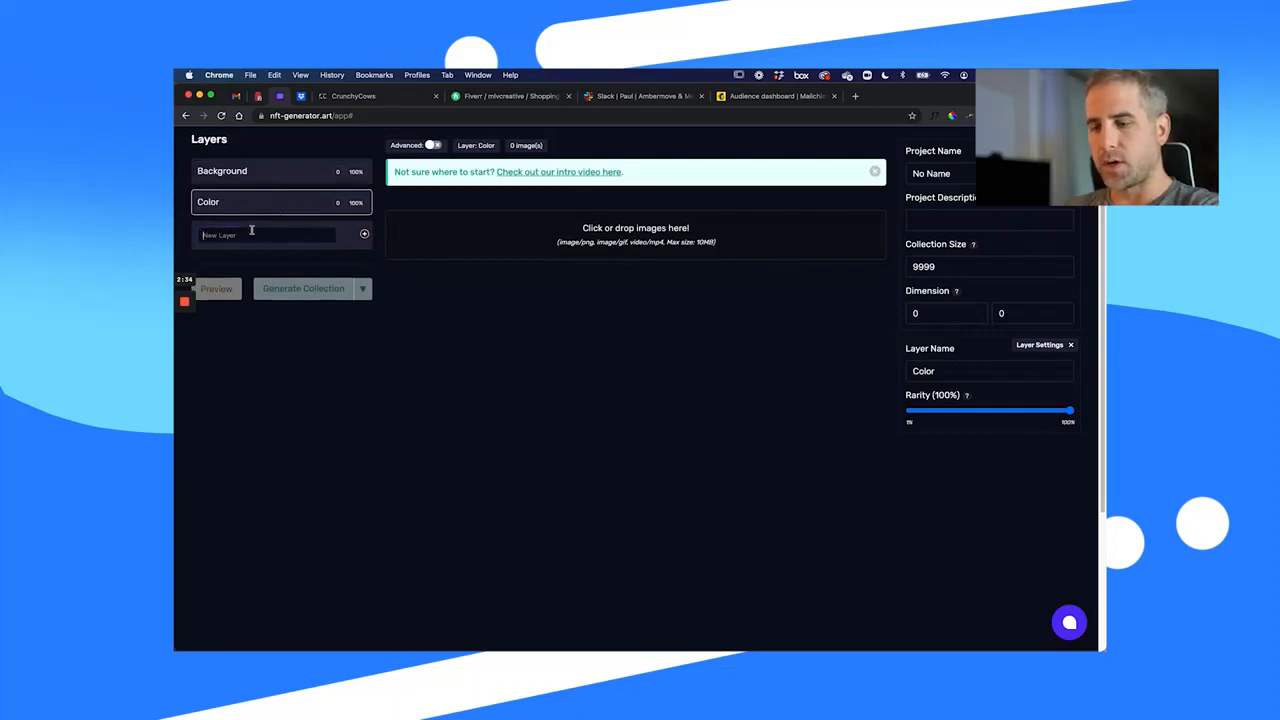
{"action": "type", "text": "Spots"}
{"action": "key", "text": "Return"}
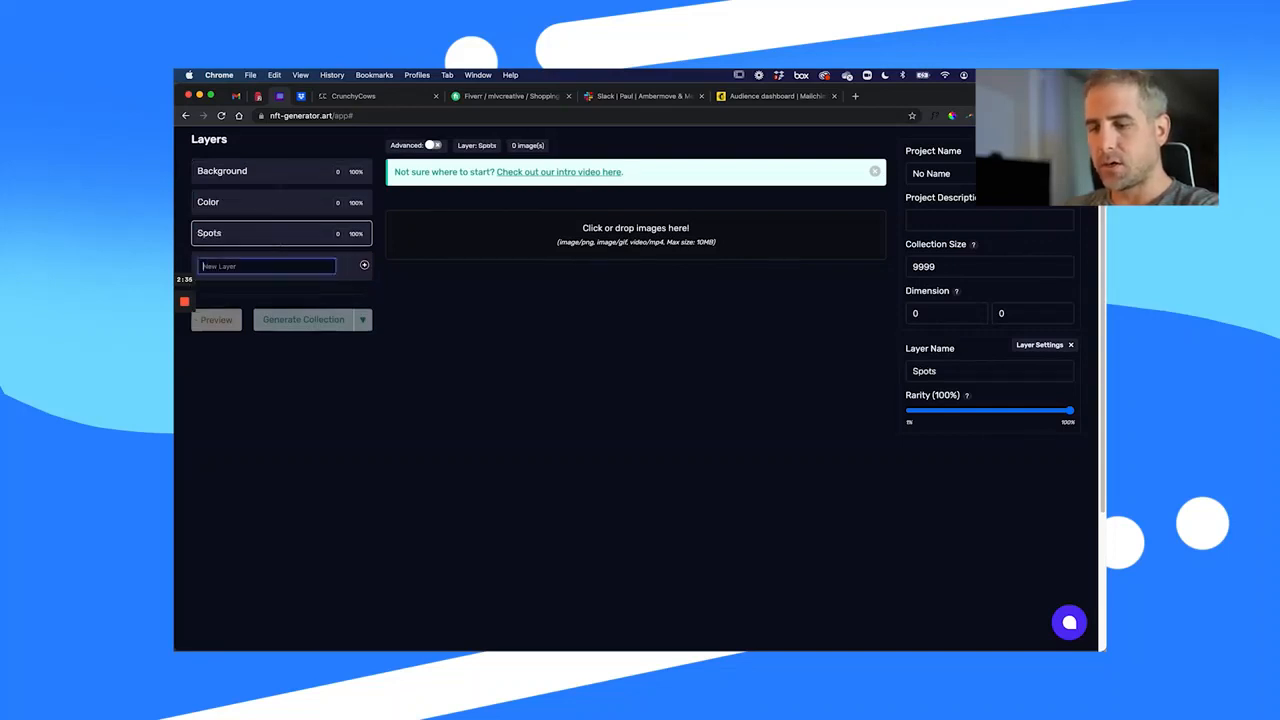
- Add three layers named Hair, Horns and Eyes below the Spots layer
{"action": "type", "text": "Hair"}
{"action": "key", "text": "Return"}
{"action": "type", "text": "Horns"}
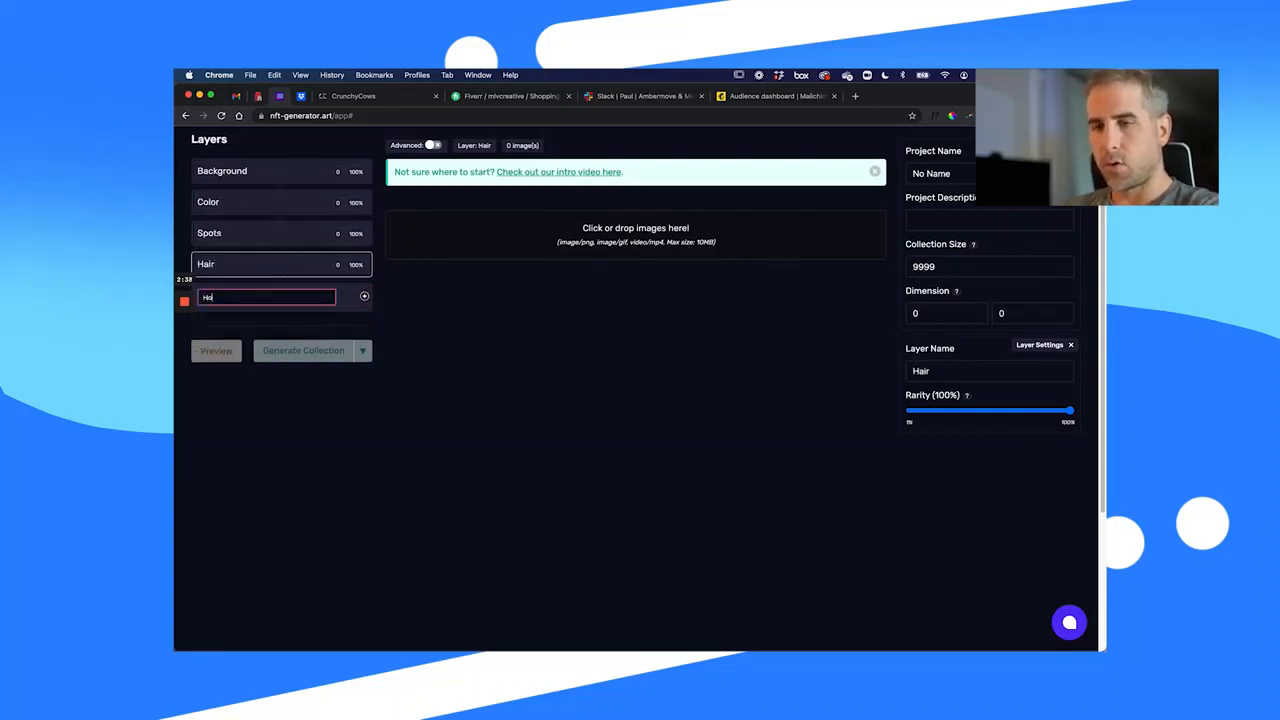
{"action": "key", "text": "Return"}
{"action": "type", "text": "Eyes"}
{"action": "key", "text": "Return"}
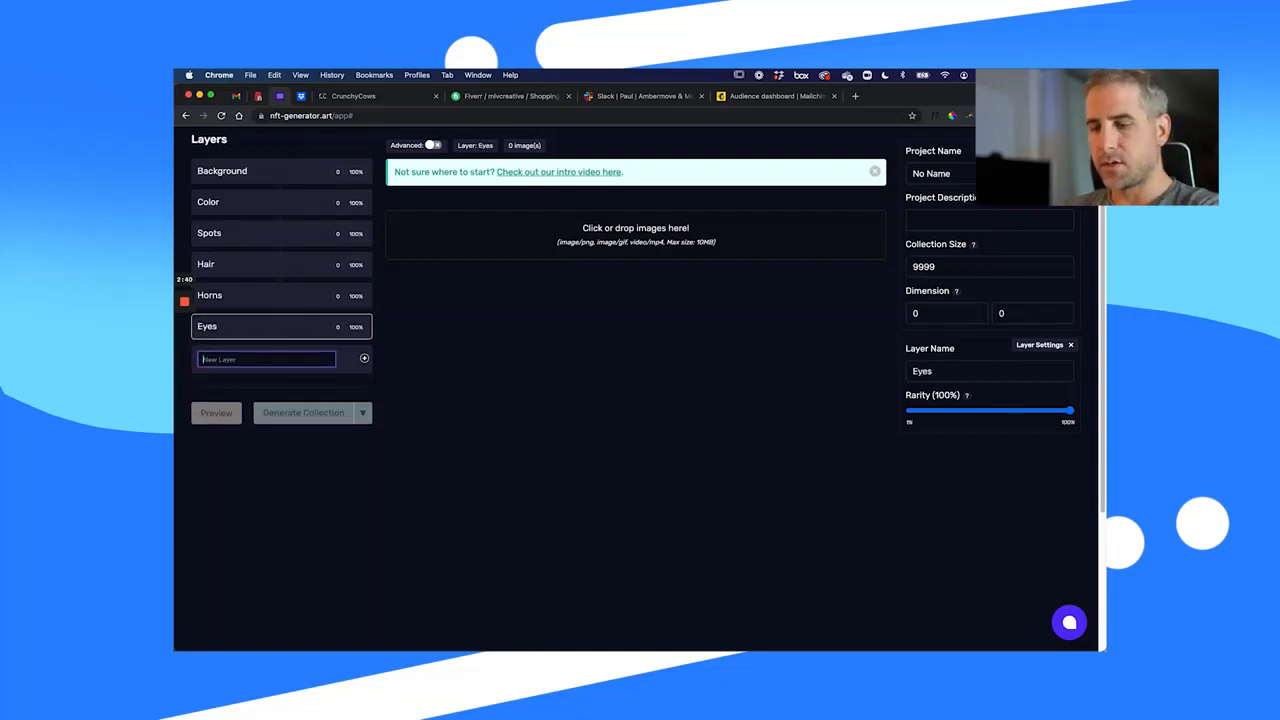
- Add three layers named Eyebrows, Nose and Mouth below the Eyes layer
{"action": "type", "text": "Eyebrows"}
{"action": "key", "text": "Return"}
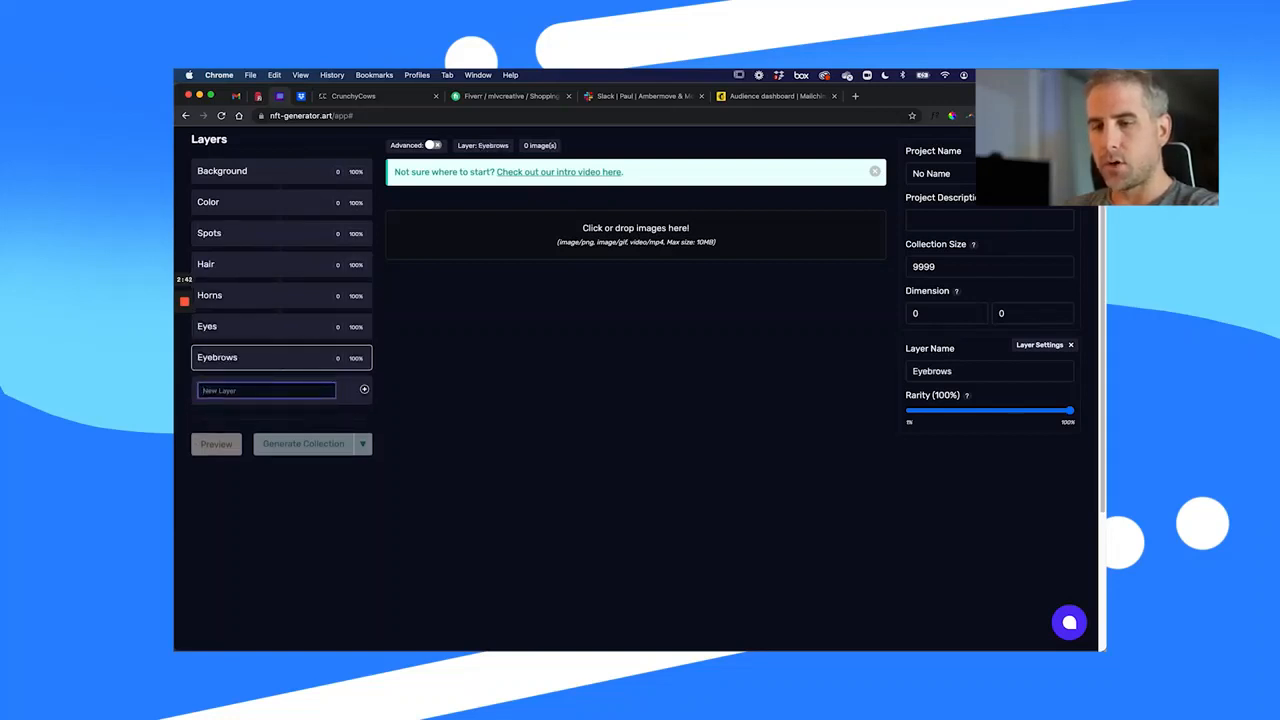
{"action": "type", "text": "Nose"}
{"action": "key", "text": "Return"}
{"action": "type", "text": "Mouth"}
{"action": "key", "text": "Return"}
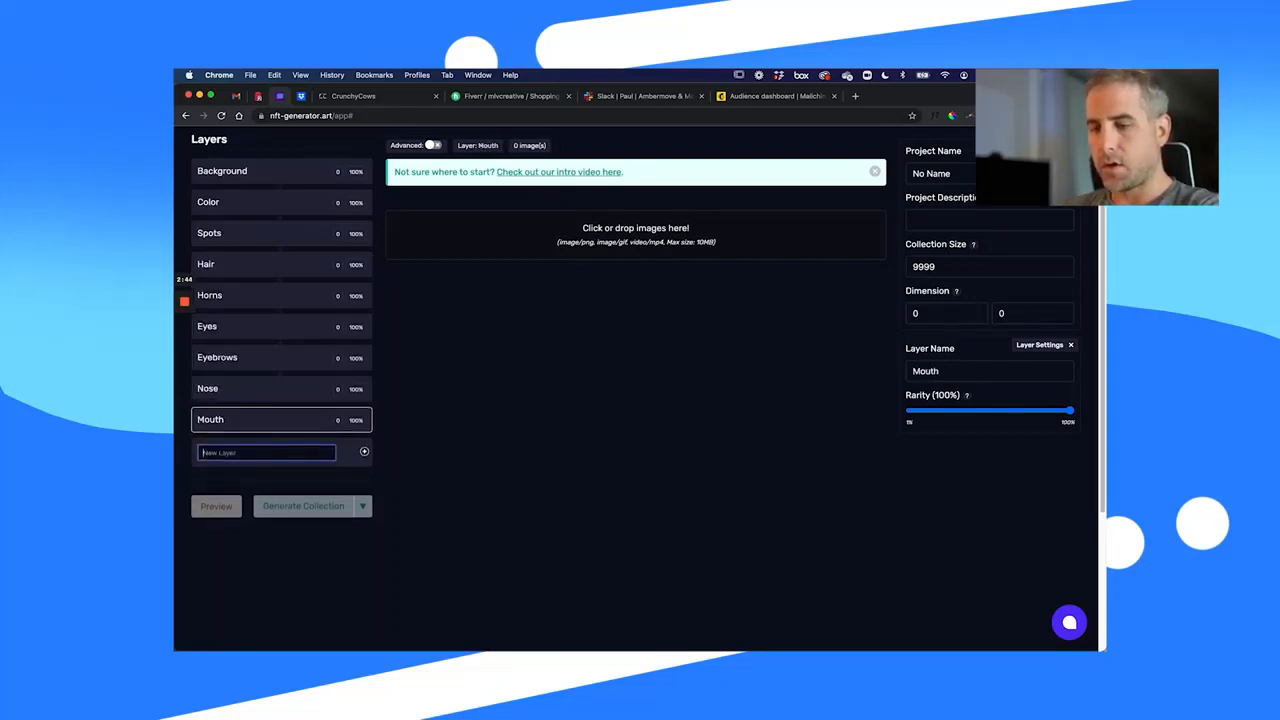
- Add three layers named Nose Ring, Earrings and Eyewear below the Mouth layer
{"action": "type", "text": "Nose"}
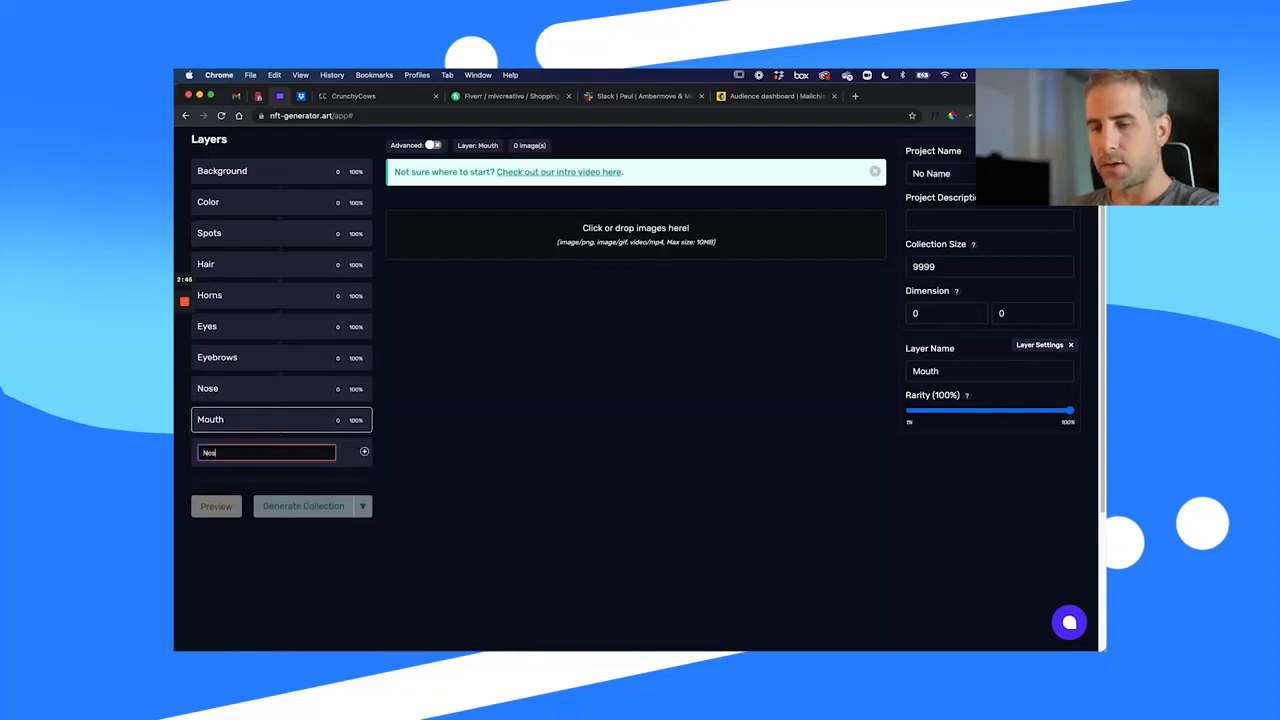
{"action": "type", "text": " Ring"}
{"action": "key", "text": "Return"}
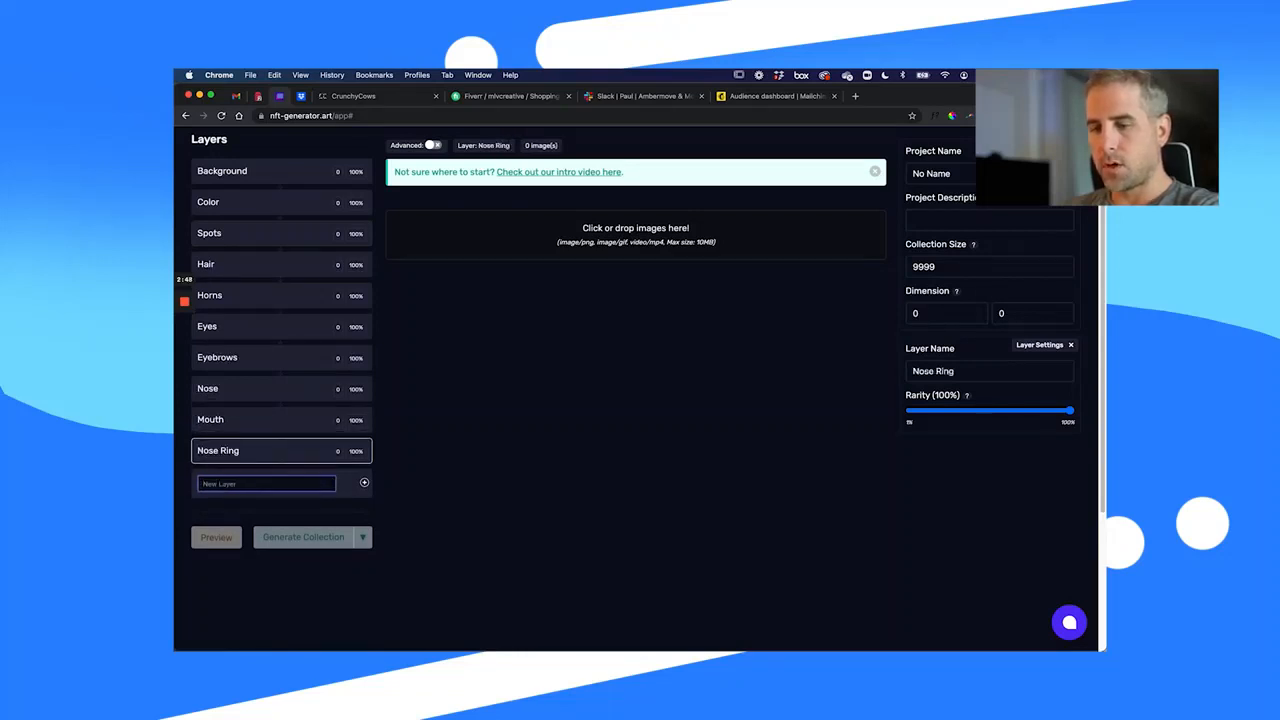
{"action": "type", "text": "Earrings"}
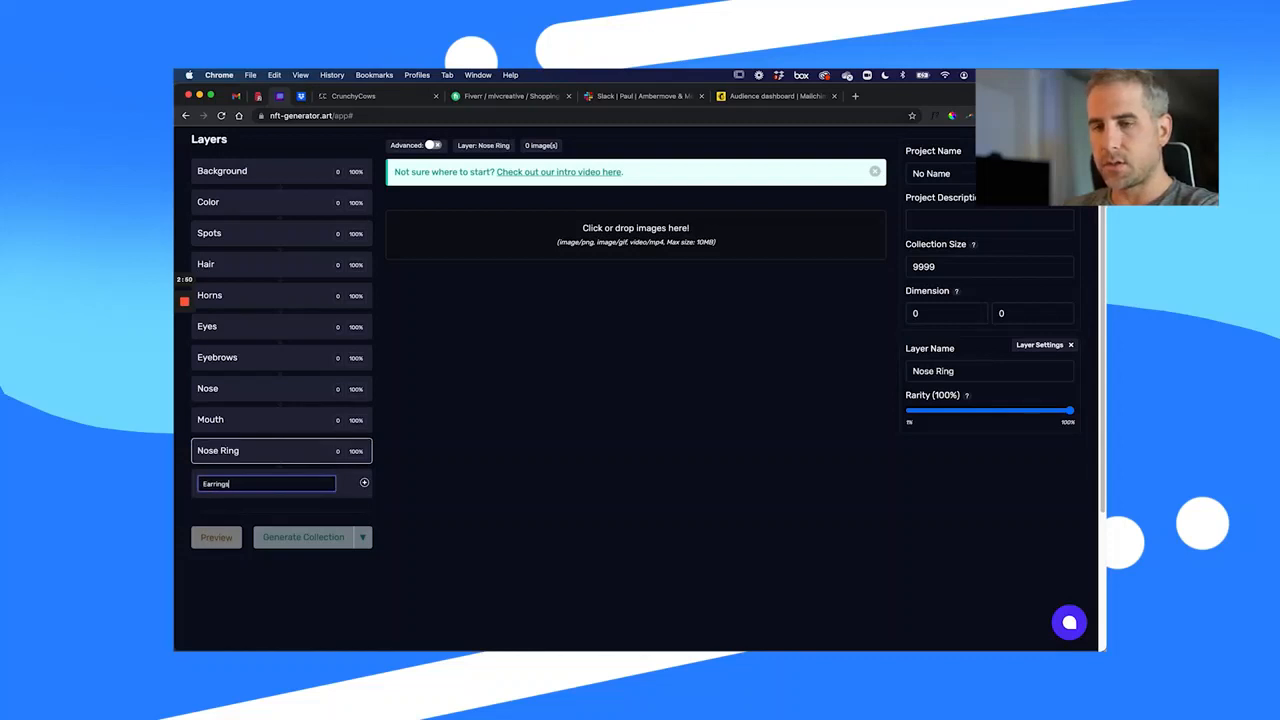
{"action": "key", "text": "Return"}
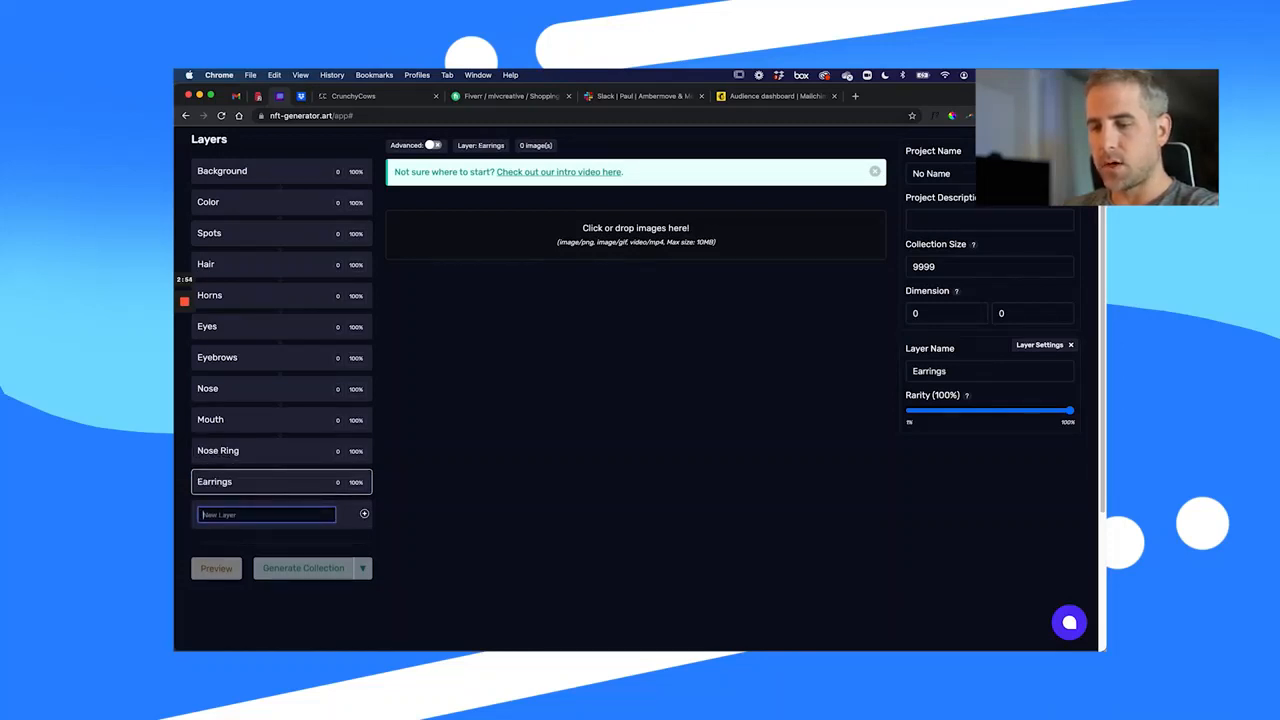
{"action": "type", "text": "Eyewear"}
{"action": "key", "text": "Return"}
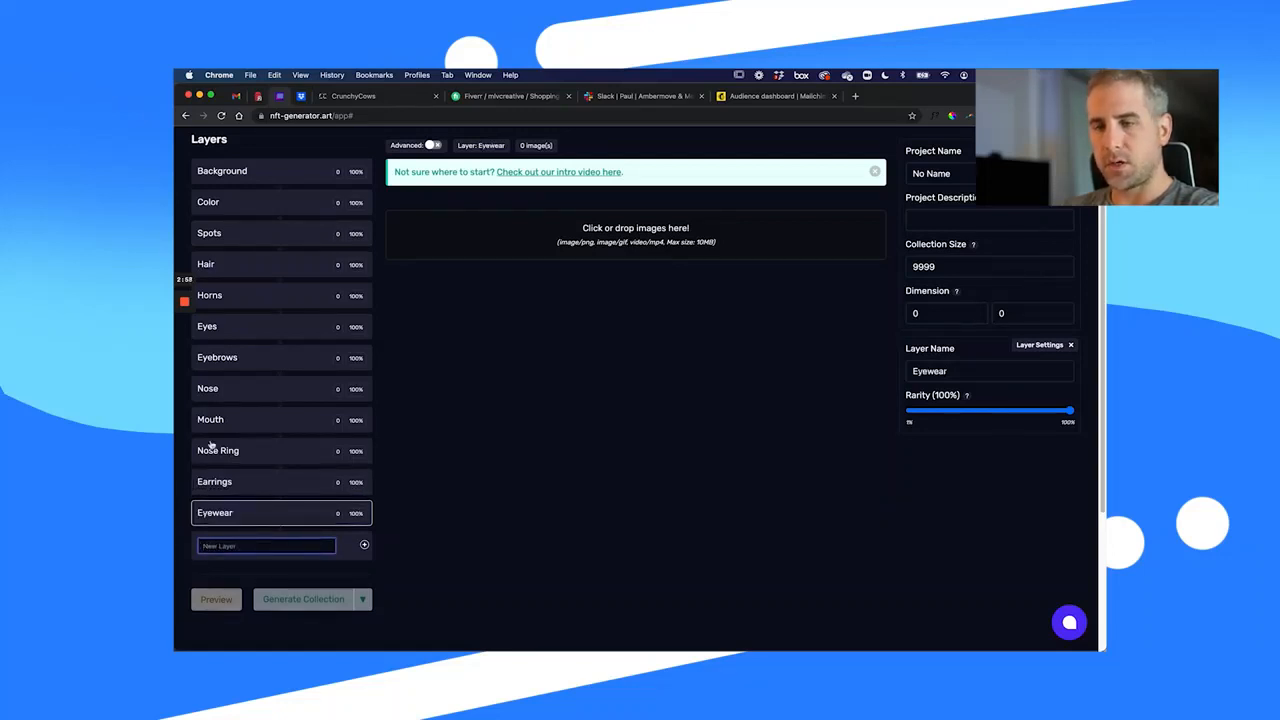
- Add layers named Eyewear, Mouth and Nose below Earrings, following the order in the reference image
{"action": "type", "text": "E"}
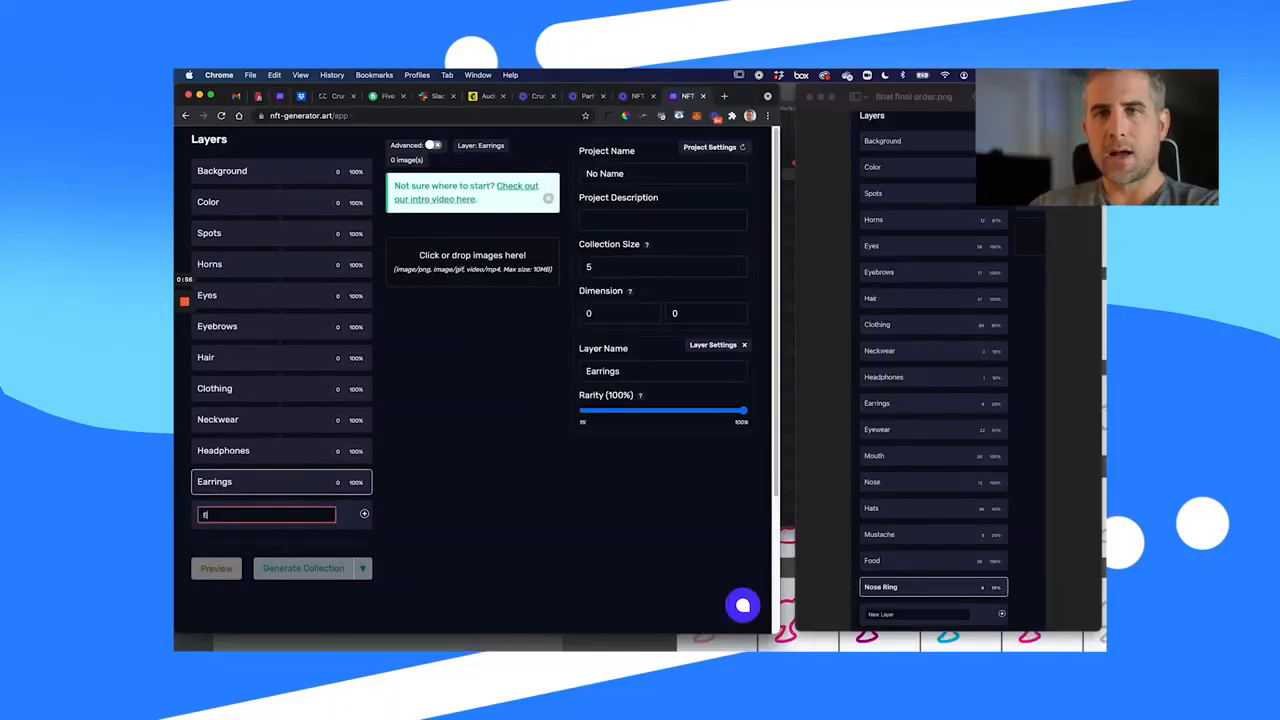
{"action": "type", "text": "yewear"}
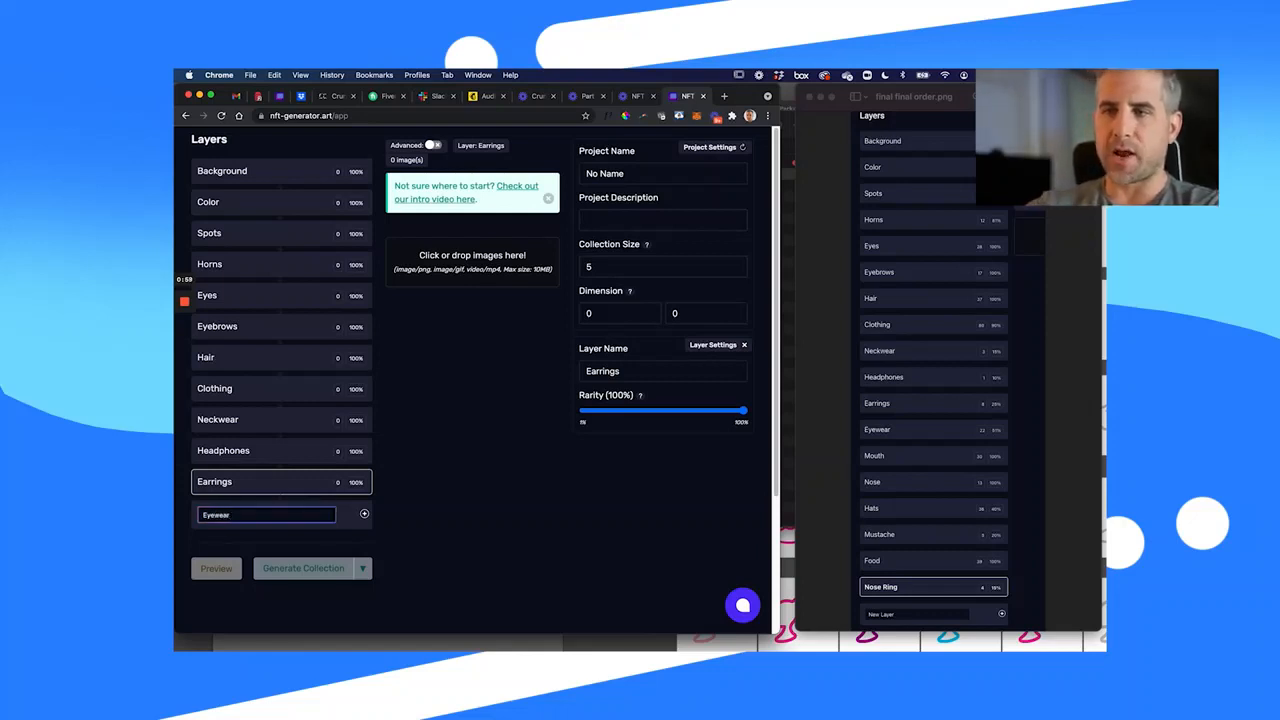
{"action": "key", "text": "Return"}
{"action": "type", "text": "Mou"}
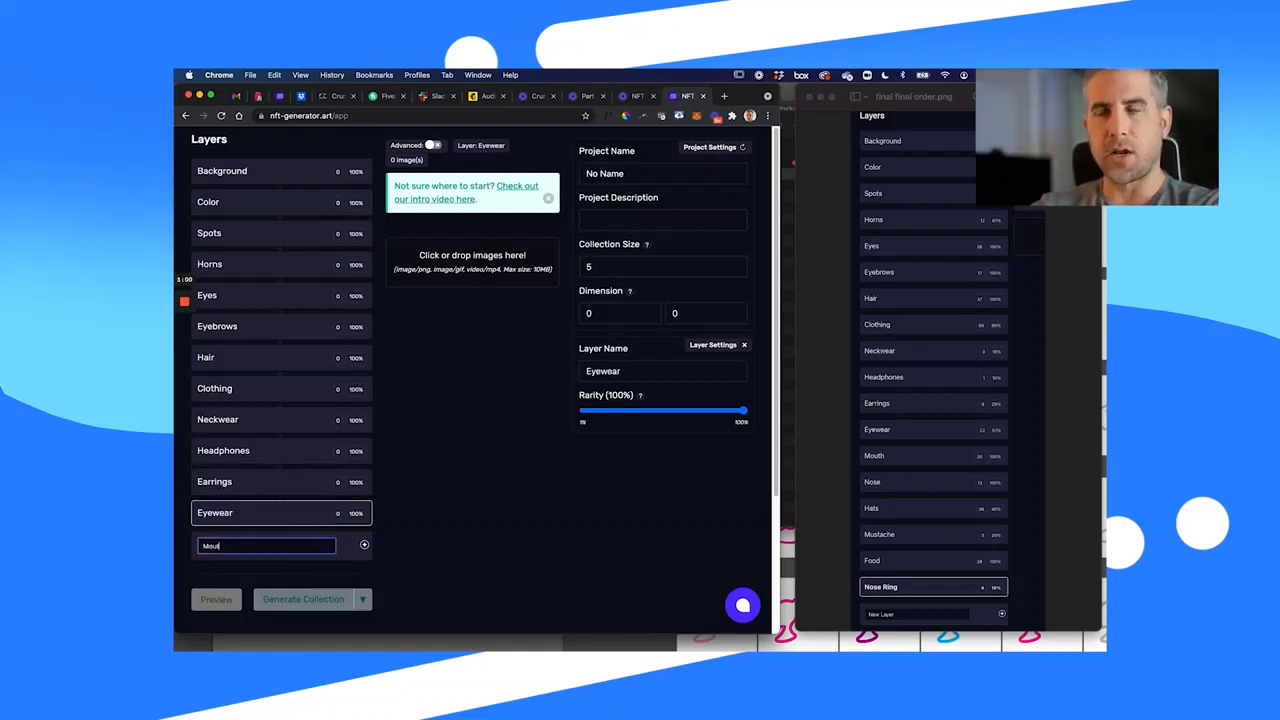
{"action": "type", "text": "th"}
{"action": "key", "text": "Return"}
{"action": "type", "text": "Nose"}
{"action": "key", "text": "Return"}
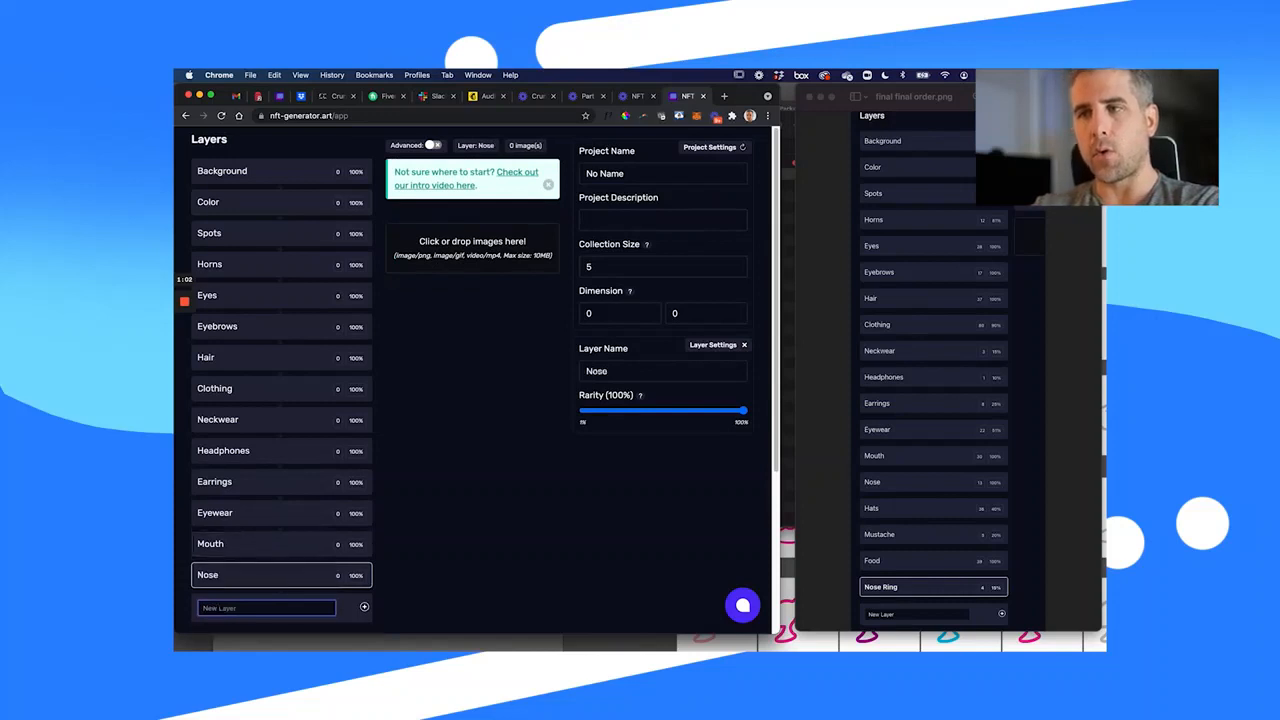
- Complete the layer list by adding Hats, Mustache, Food and Nose Ring below the Nose layer
{"action": "type", "text": "Hats"}
{"action": "key", "text": "Return"}
{"action": "type", "text": "Mustache"}
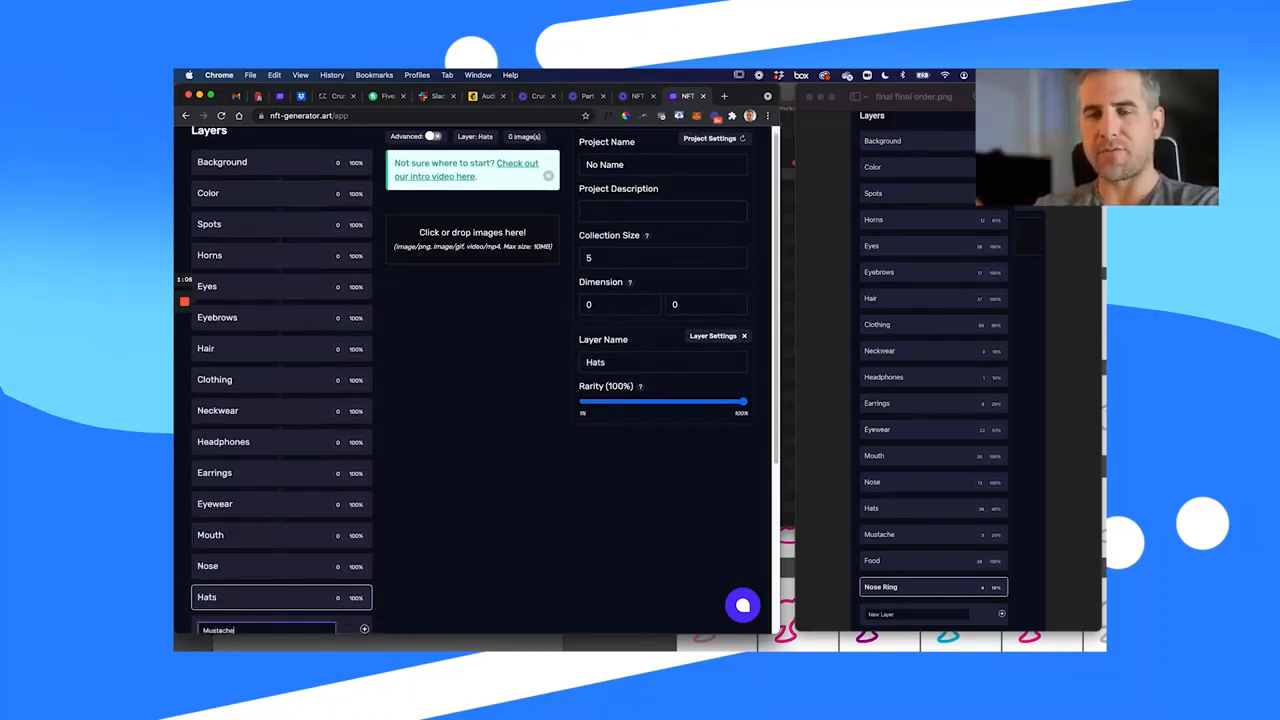
{"action": "key", "text": "Return"}
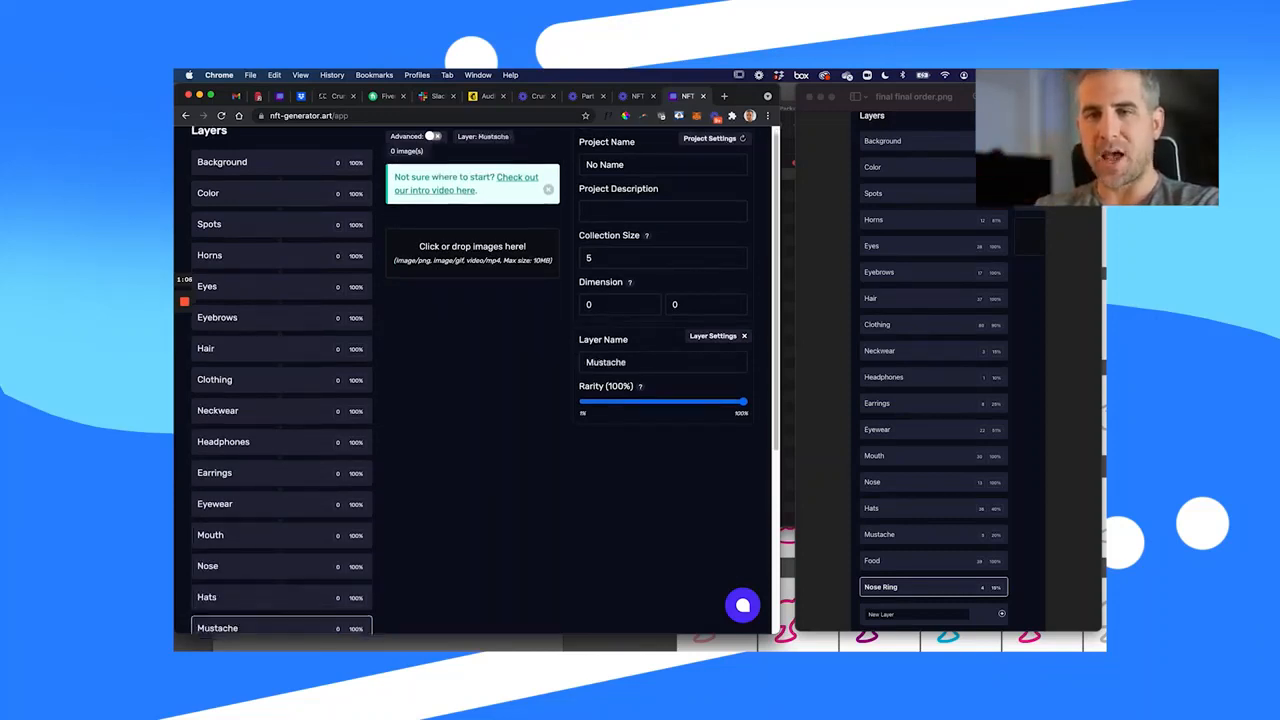
{"action": "type", "text": "Food"}
{"action": "key", "text": "Return"}
{"action": "type", "text": "Nose Ring"}
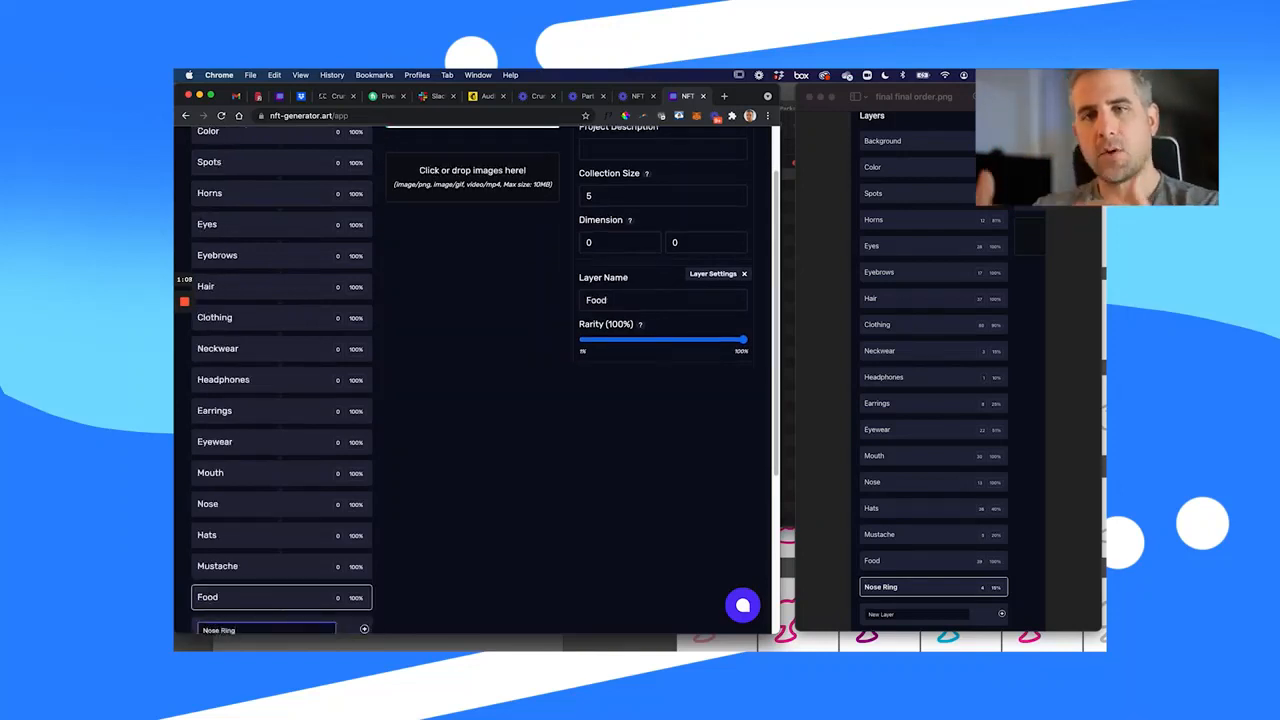
{"action": "key", "text": "Return"}
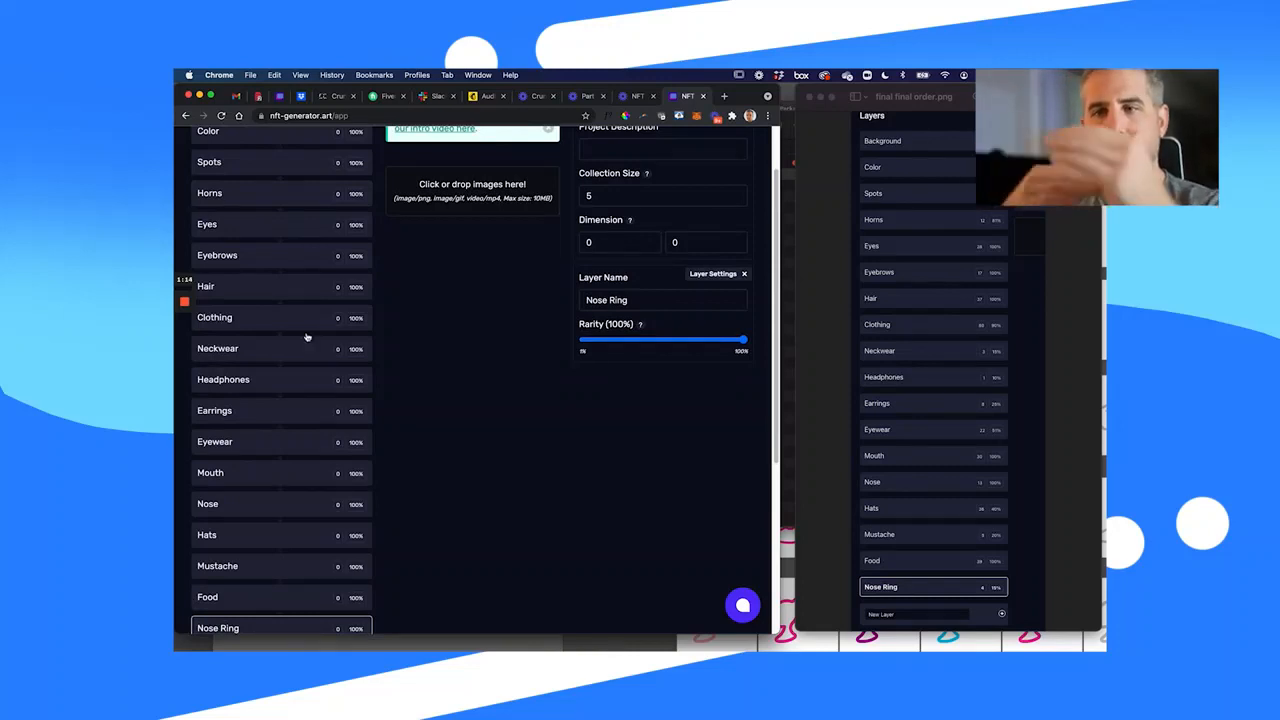
- Review the layer order by going through the layers from Background down to Eyebrows one by one
{"action": "scroll", "coordinate": [419, 379], "scroll_direction": "up", "scroll_amount": 2}
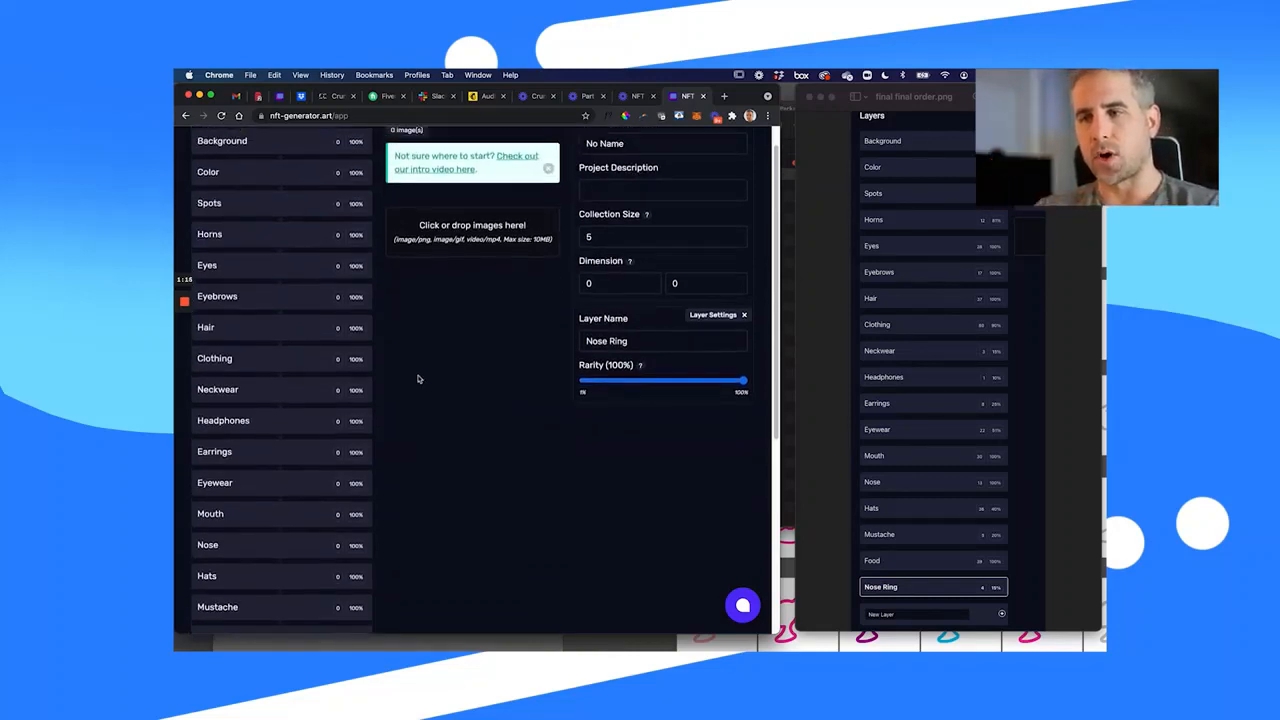
{"action": "scroll", "coordinate": [419, 379], "scroll_direction": "down", "scroll_amount": 2}
{"action": "scroll", "coordinate": [419, 379], "scroll_direction": "up", "scroll_amount": 2}
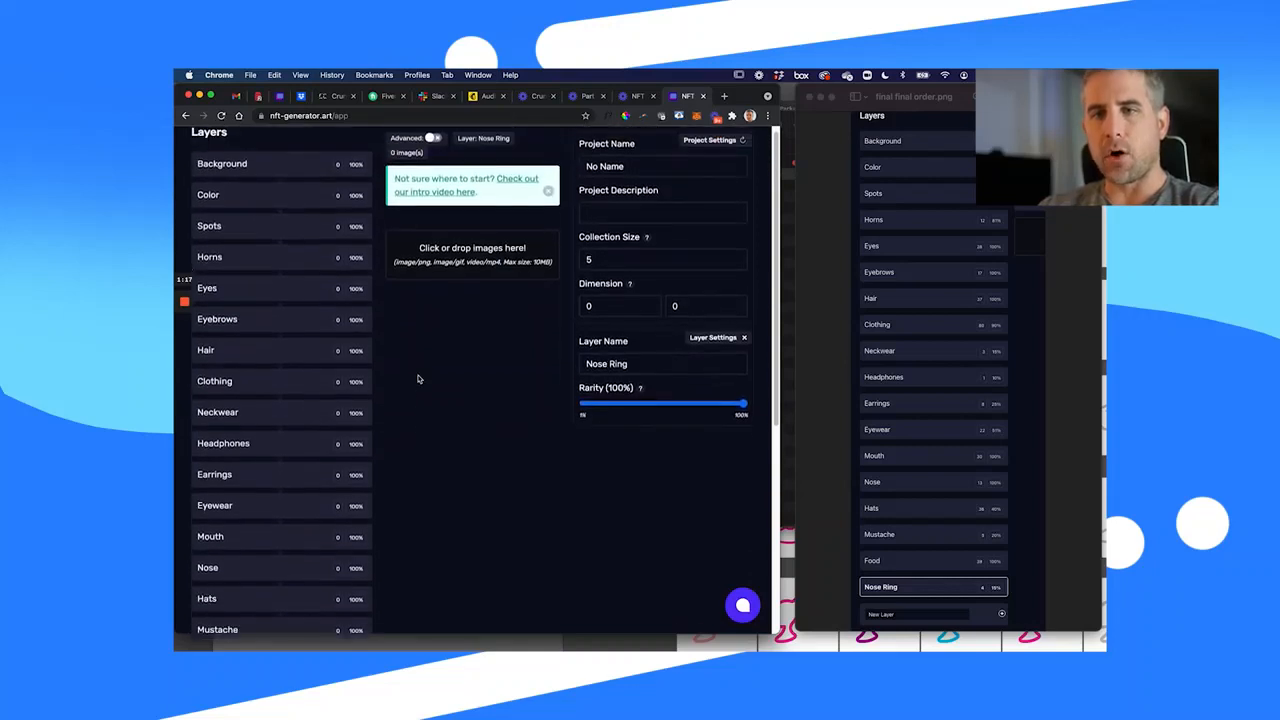
{"action": "left_click", "coordinate": [254, 178]}
{"action": "left_click", "coordinate": [257, 205]}
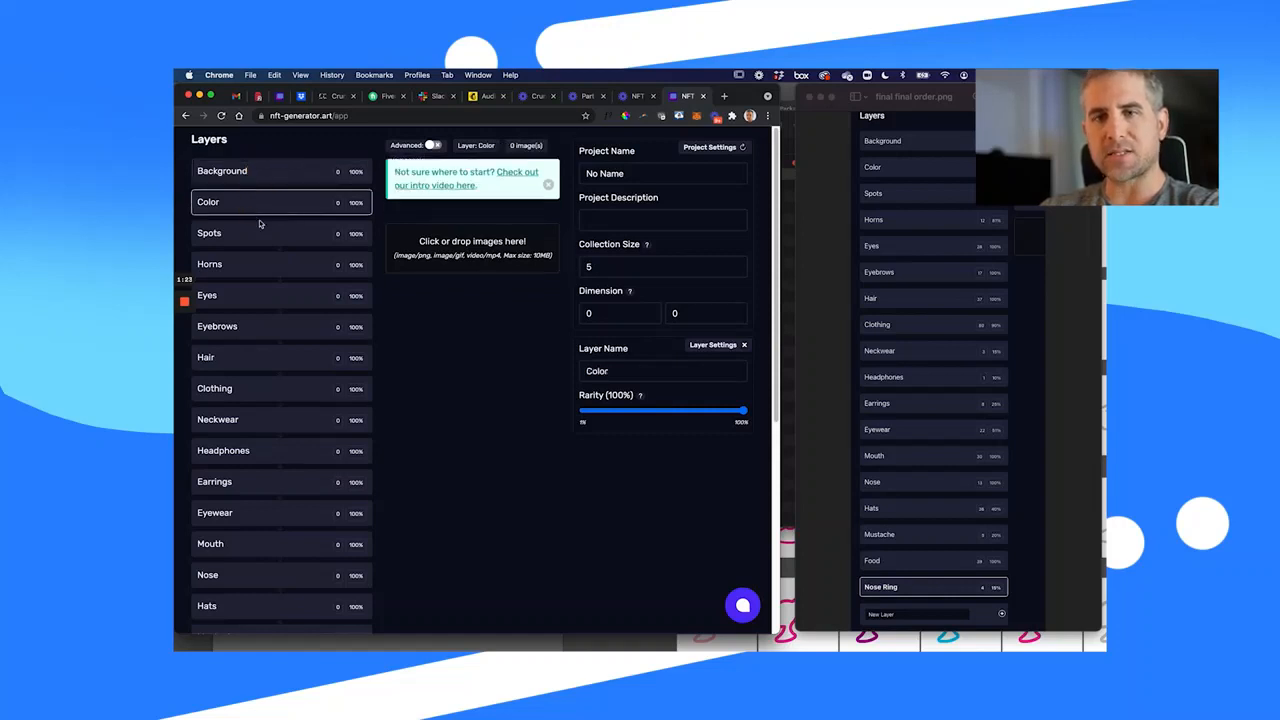
{"action": "left_click", "coordinate": [260, 238]}
{"action": "left_click", "coordinate": [261, 268]}
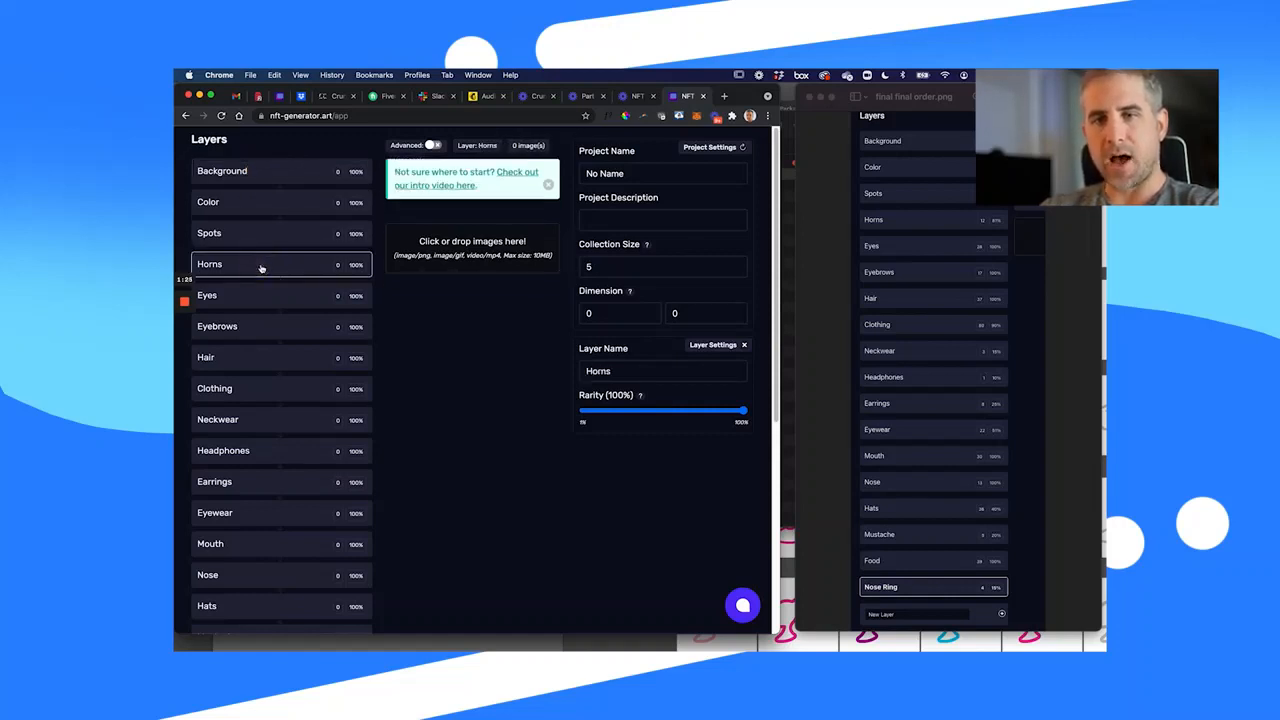
{"action": "left_click", "coordinate": [265, 293]}
{"action": "left_click", "coordinate": [261, 327]}
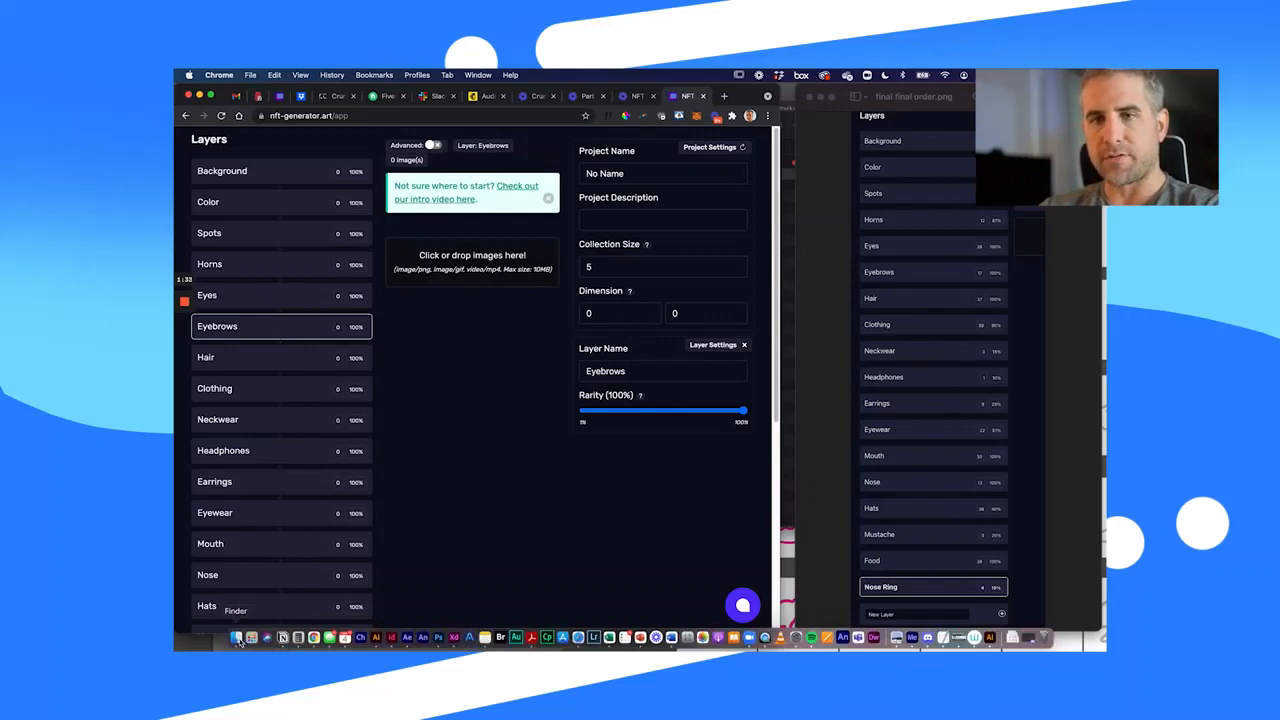
- Switch to Finder, expand the CRUNCHY-COW-PARTS folder and collapse the open trait subfolders listed above mustache
{"action": "left_click", "coordinate": [237, 638]}
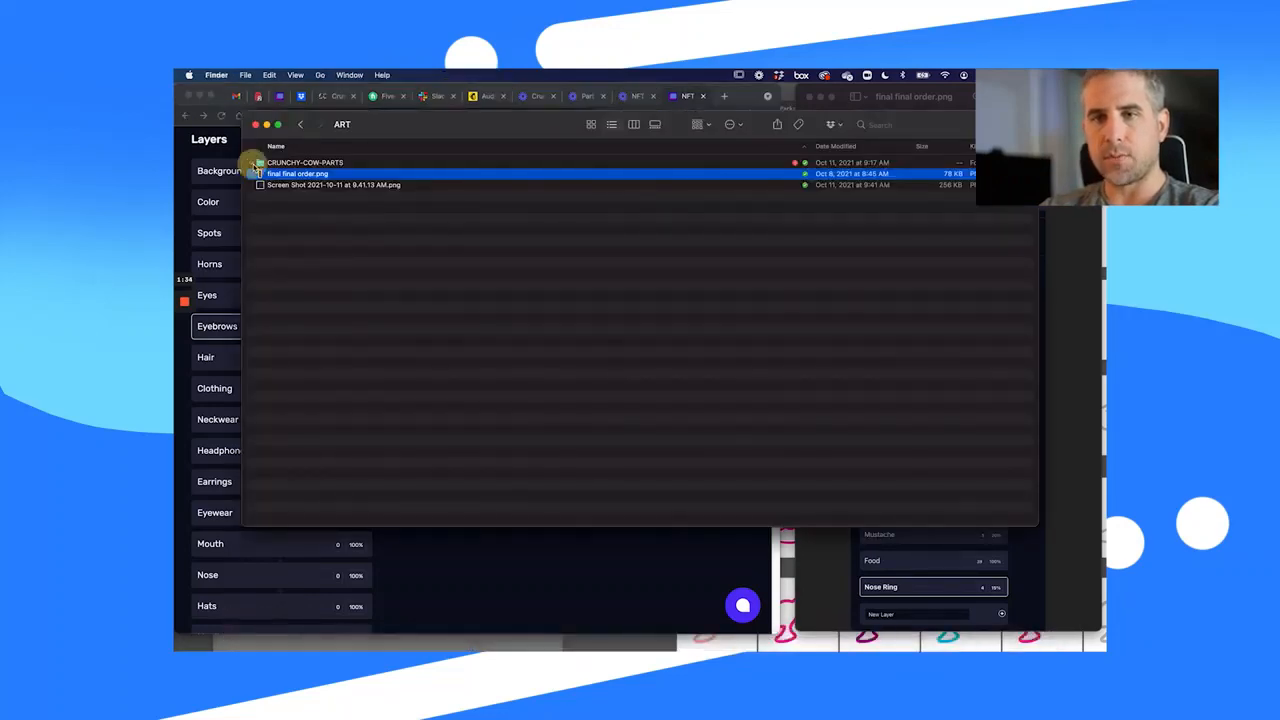
{"action": "left_click", "coordinate": [254, 163]}
{"action": "left_click", "coordinate": [261, 218]}
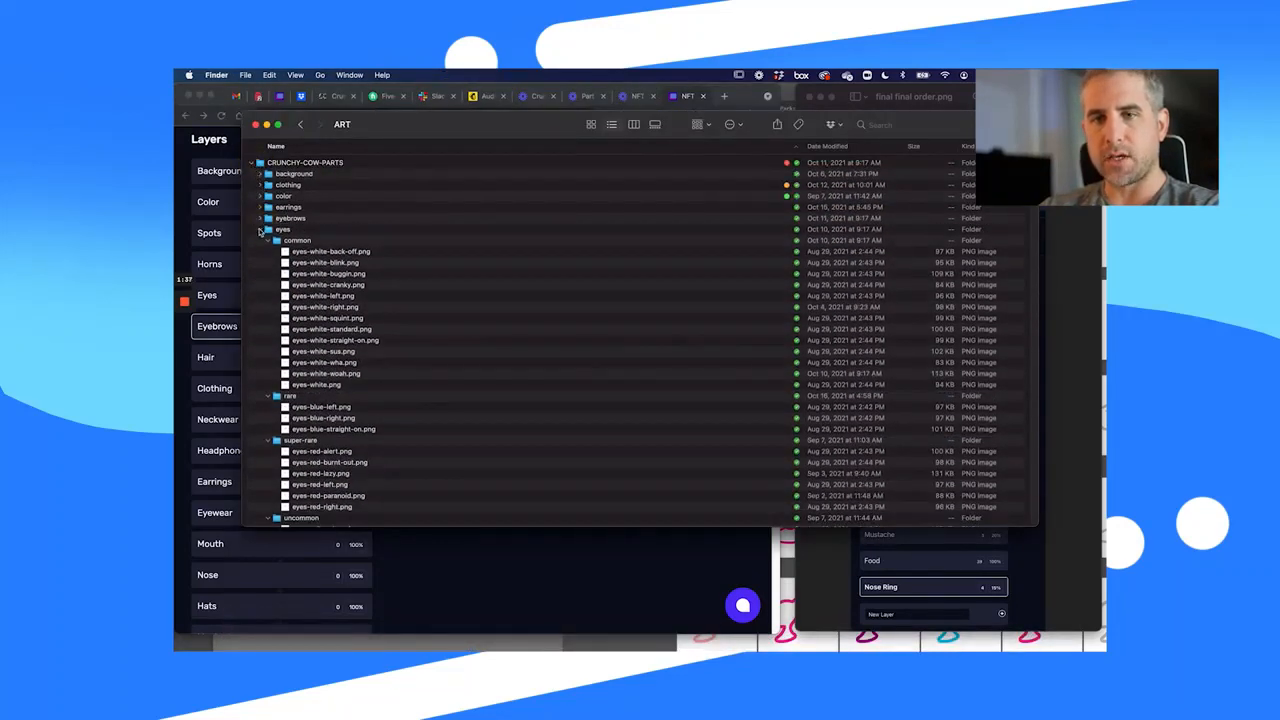
{"action": "left_click", "coordinate": [259, 231]}
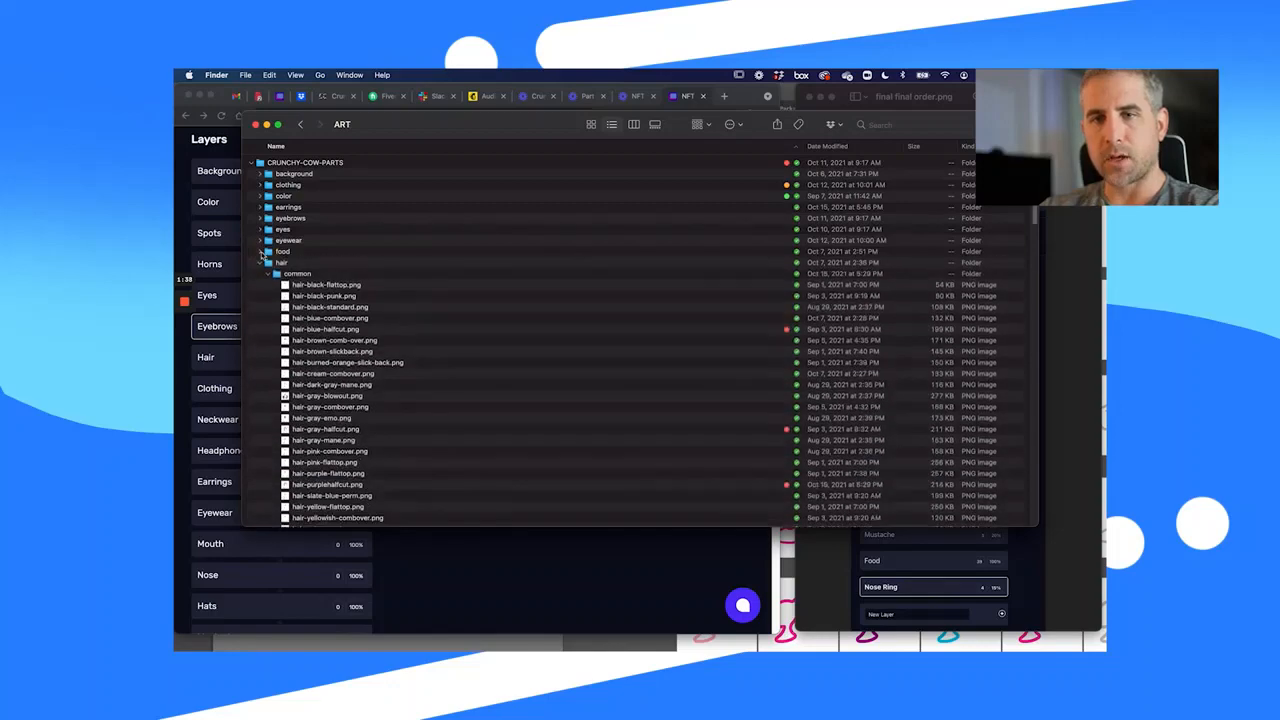
{"action": "left_click", "coordinate": [262, 263]}
{"action": "left_click", "coordinate": [260, 274]}
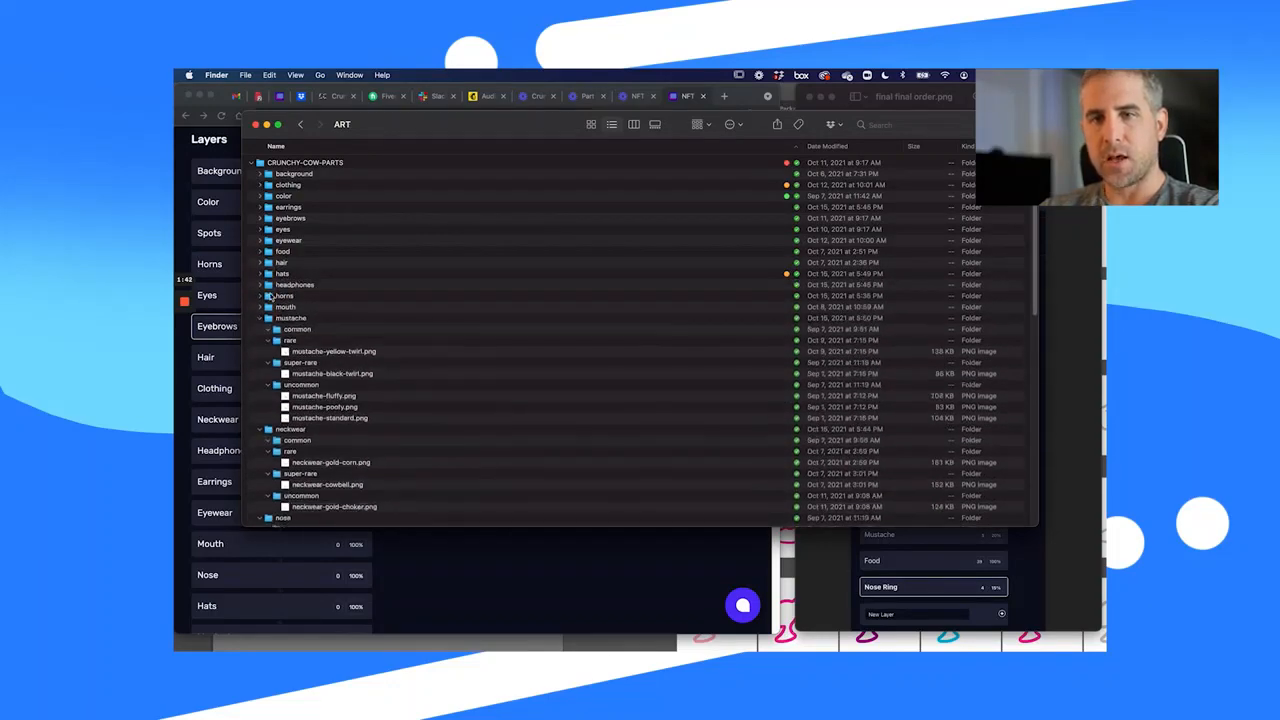
- Open the horns parts folder, preview the rare image horns-blue-nubs.png and close the preview
{"action": "double_click", "coordinate": [270, 296]}
{"action": "left_click", "coordinate": [290, 185]}
{"action": "key", "text": "space"}
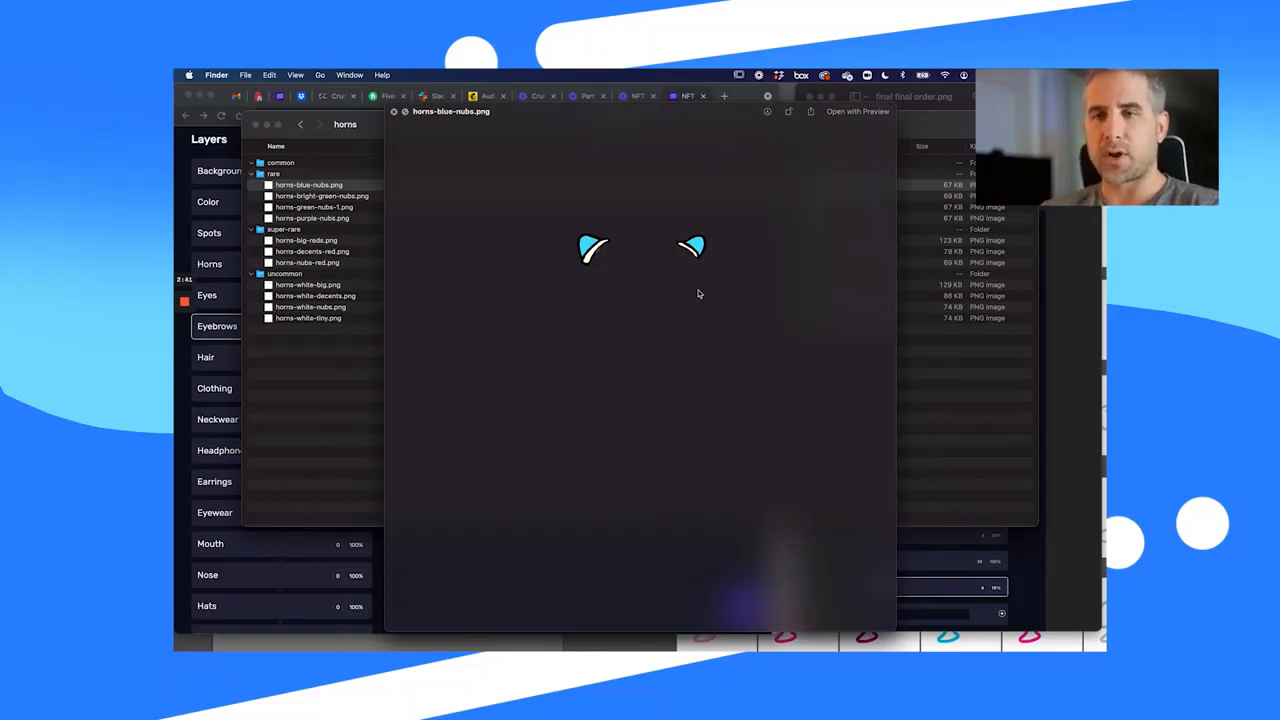
{"action": "left_click", "coordinate": [394, 112]}
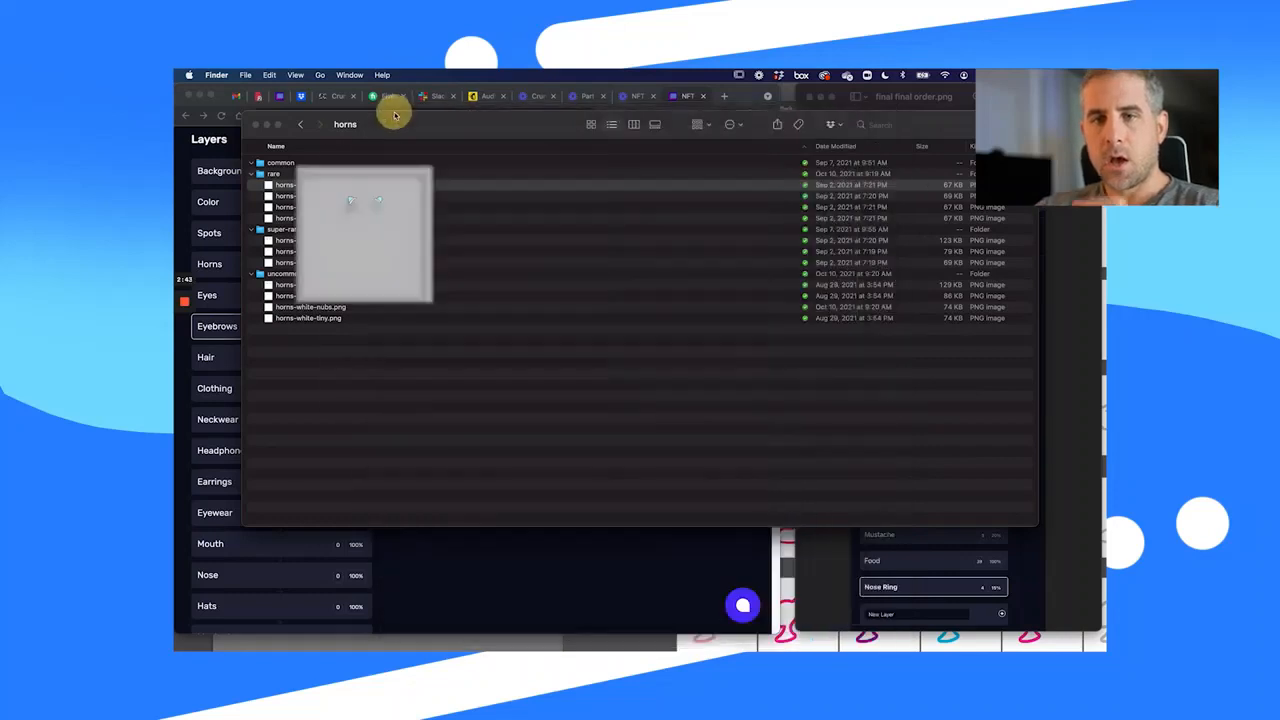
- Select the generator's Background layer and place a narrowed Finder window with the background parts folder expanded beside the upload area
{"action": "left_click", "coordinate": [232, 328]}
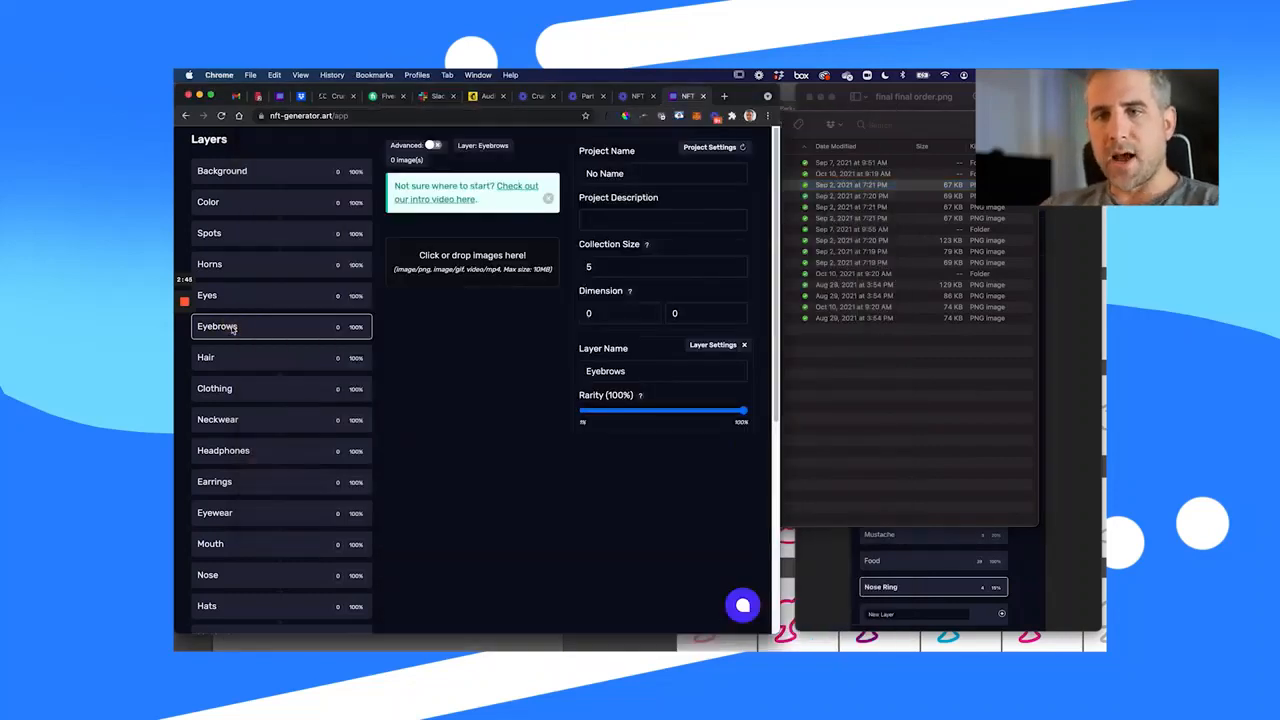
{"action": "left_click", "coordinate": [277, 174]}
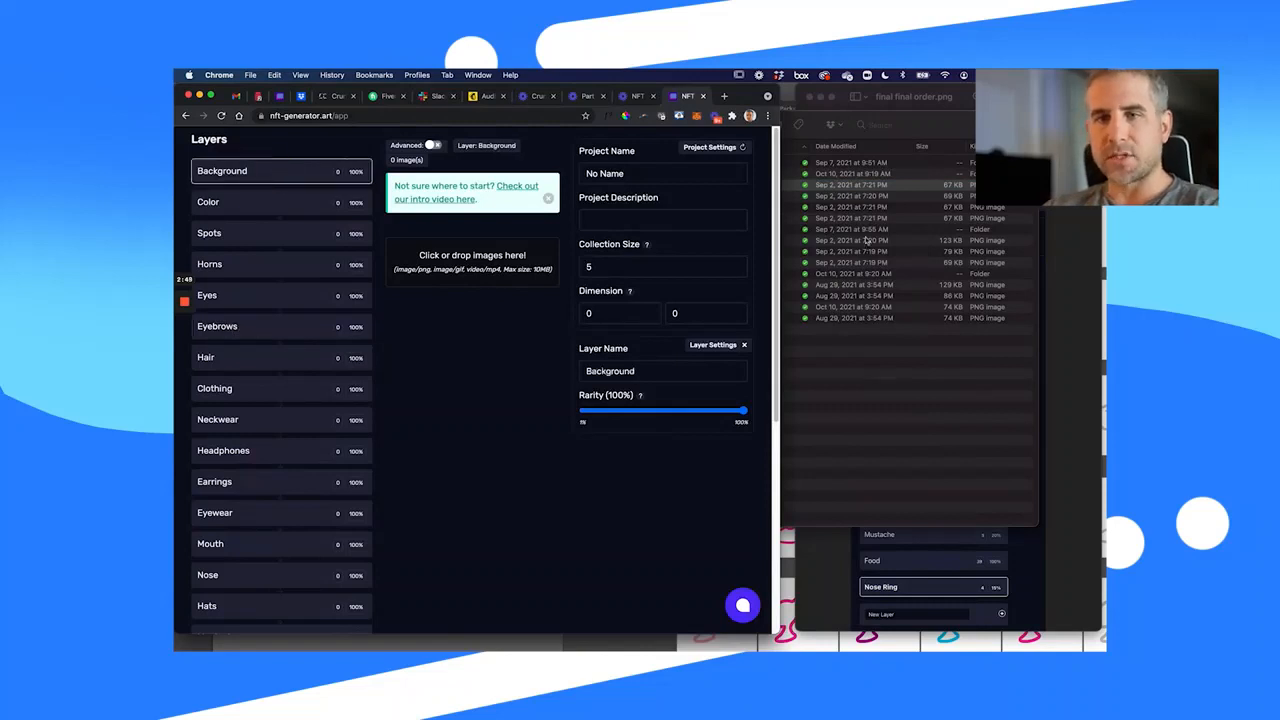
{"action": "left_click", "coordinate": [880, 403]}
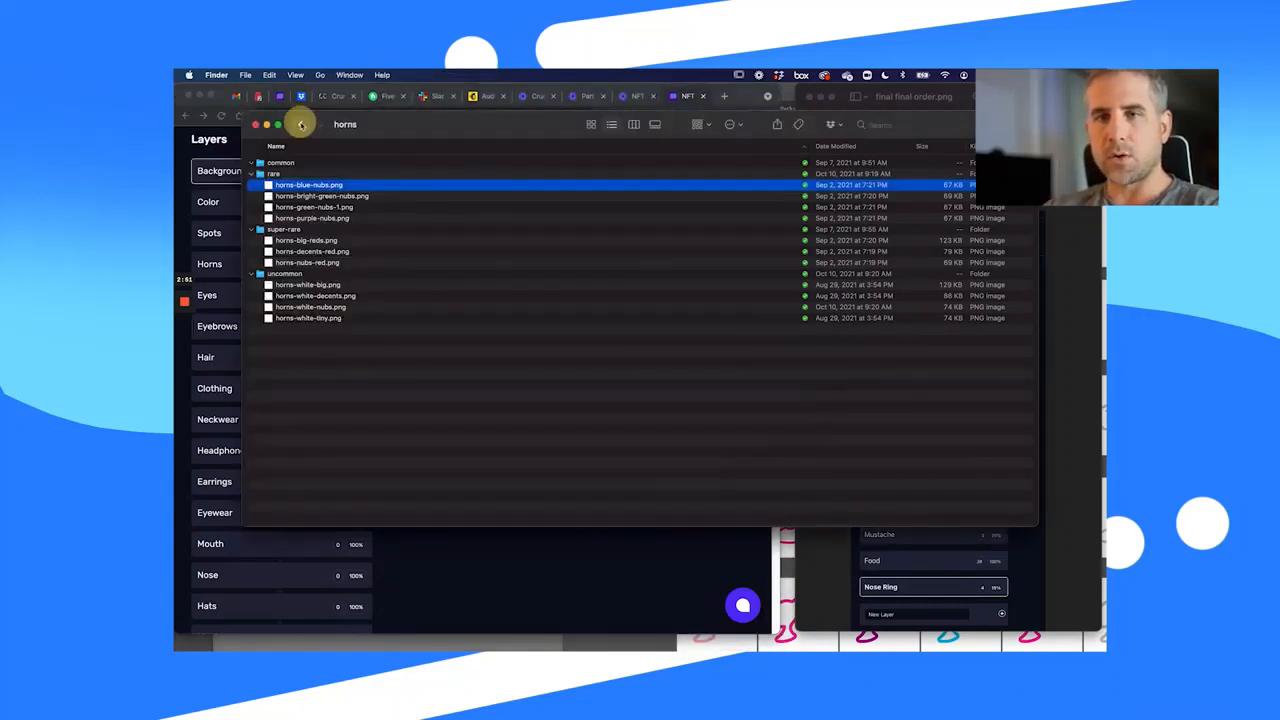
{"action": "left_click", "coordinate": [300, 124]}
{"action": "left_click_drag", "start_coordinate": [247, 118], "coordinate": [586, 142]}
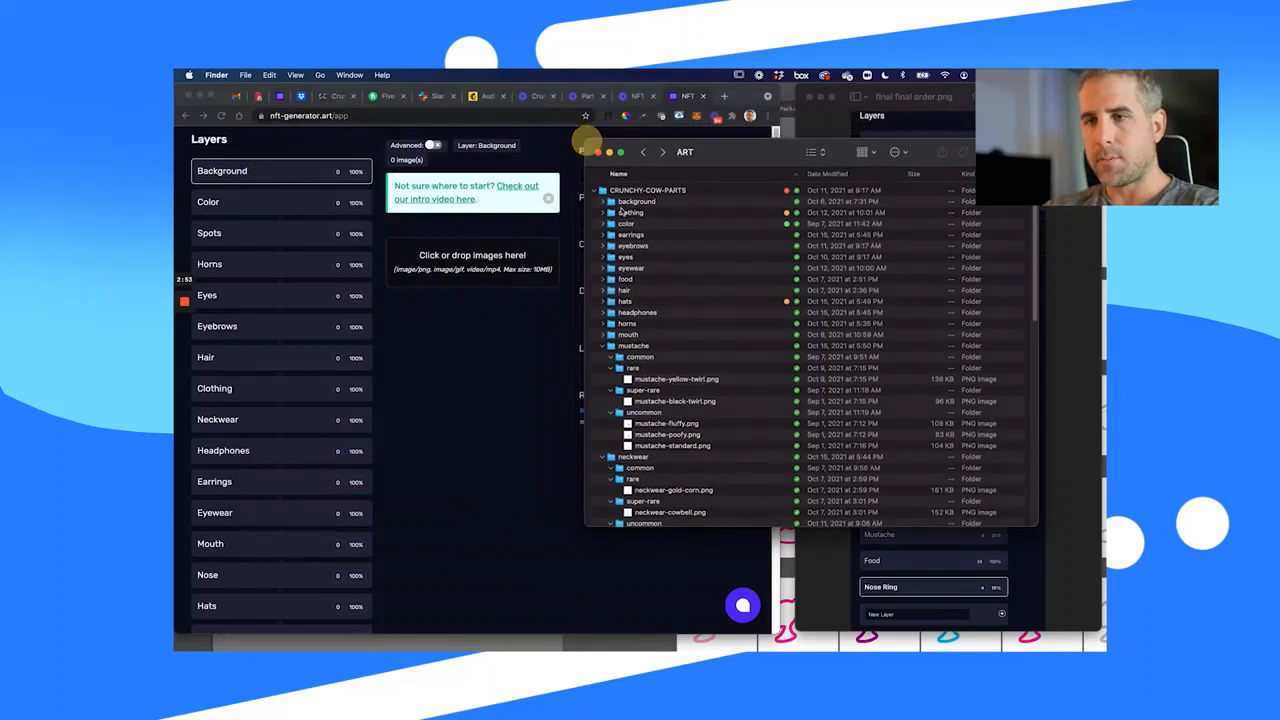
{"action": "left_click", "coordinate": [603, 202]}
{"action": "left_click_drag", "start_coordinate": [729, 160], "coordinate": [840, 155]}
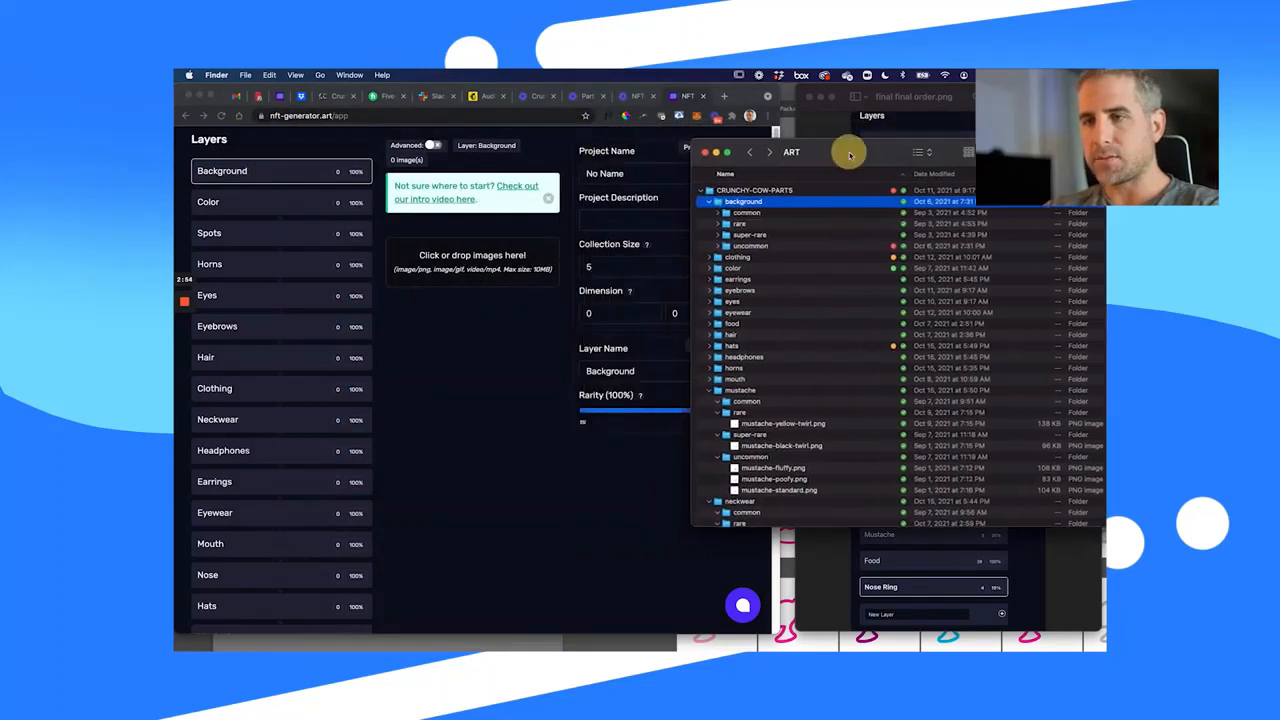
- Add all images from the background folder's common subfolder, aqua-greenish.png through yellow.png, to the Background layer
{"action": "left_click", "coordinate": [720, 214]}
{"action": "left_click", "coordinate": [765, 223]}
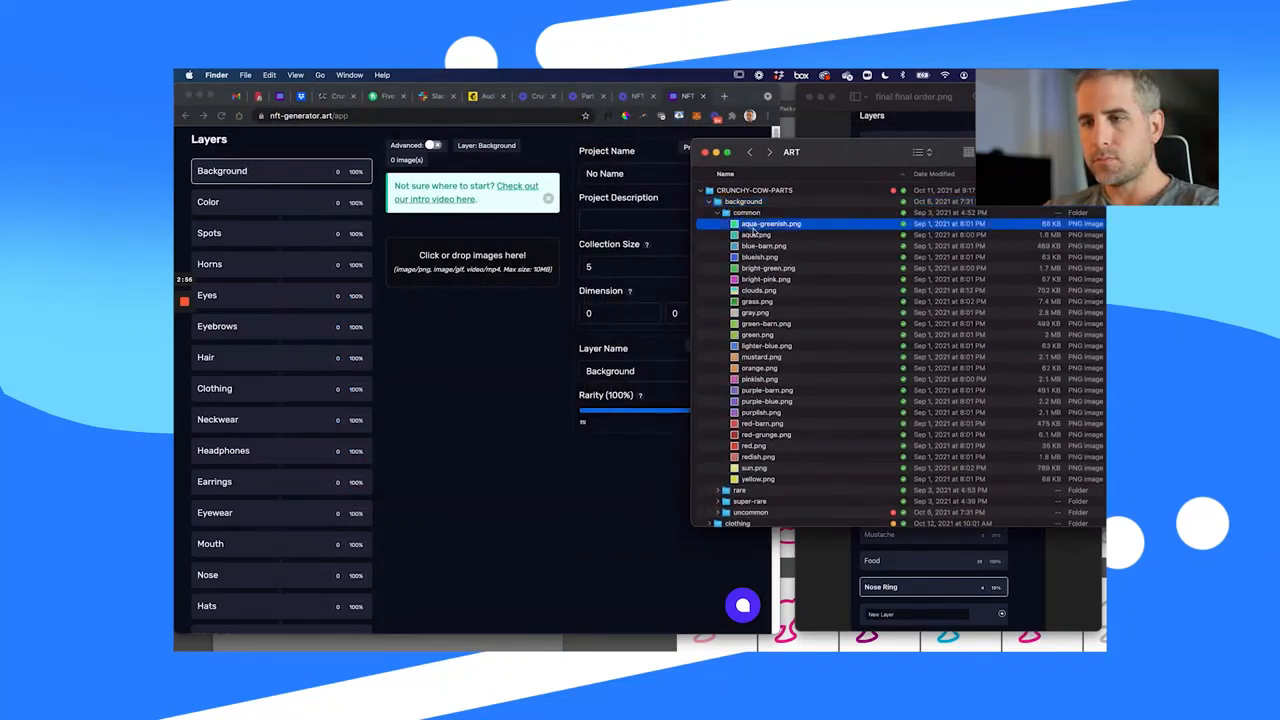
{"action": "left_click", "coordinate": [750, 481], "text": "shift"}
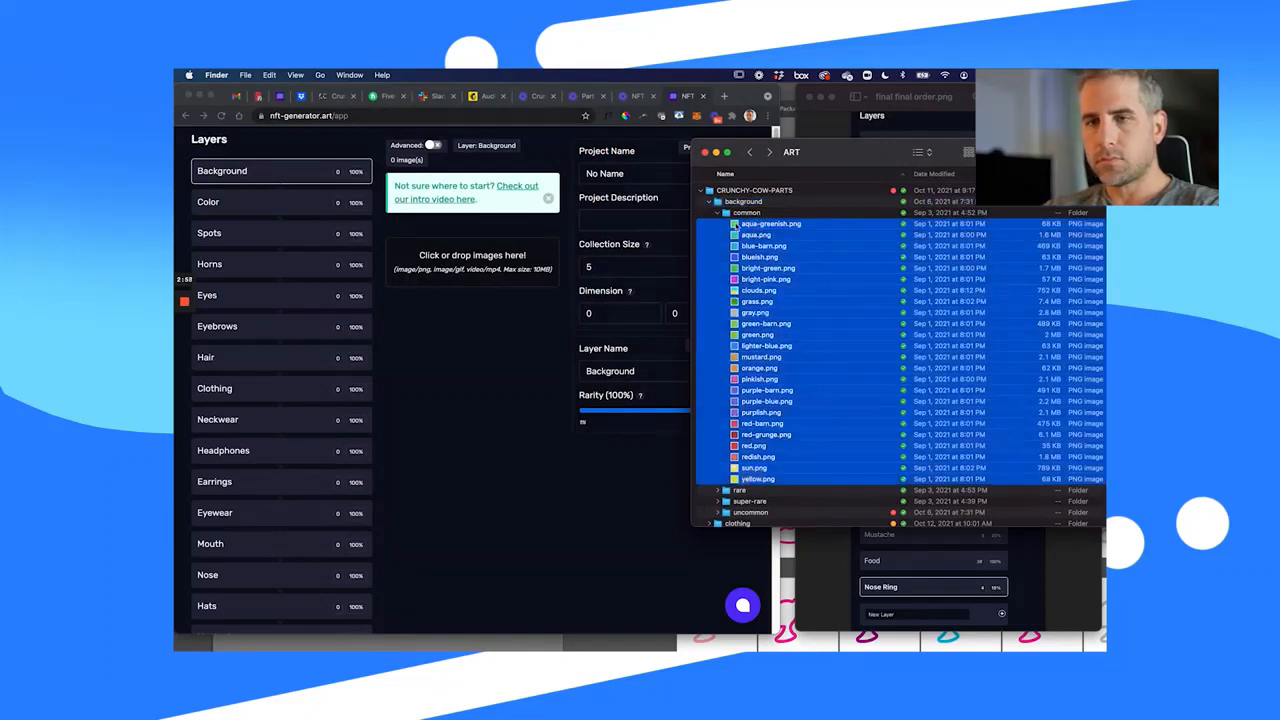
{"action": "left_click_drag", "start_coordinate": [735, 225], "coordinate": [486, 266]}
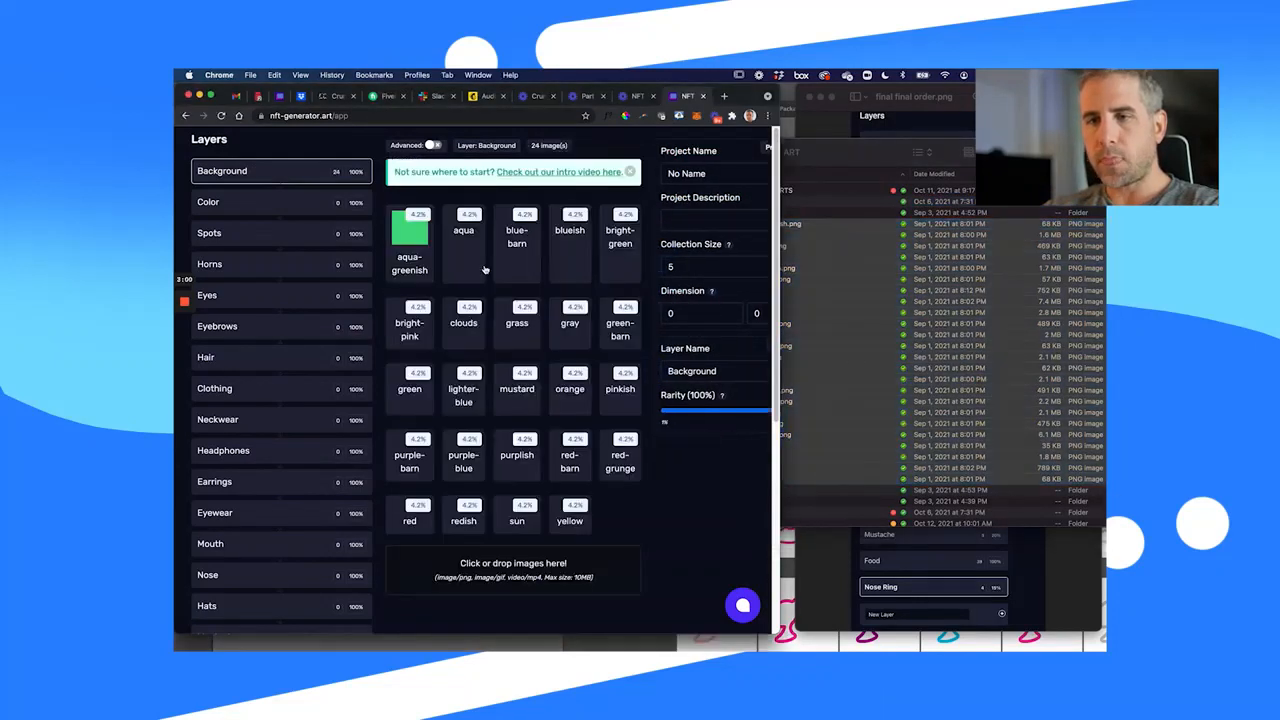
{"action": "scroll", "coordinate": [484, 269], "scroll_direction": "down", "scroll_amount": 1}
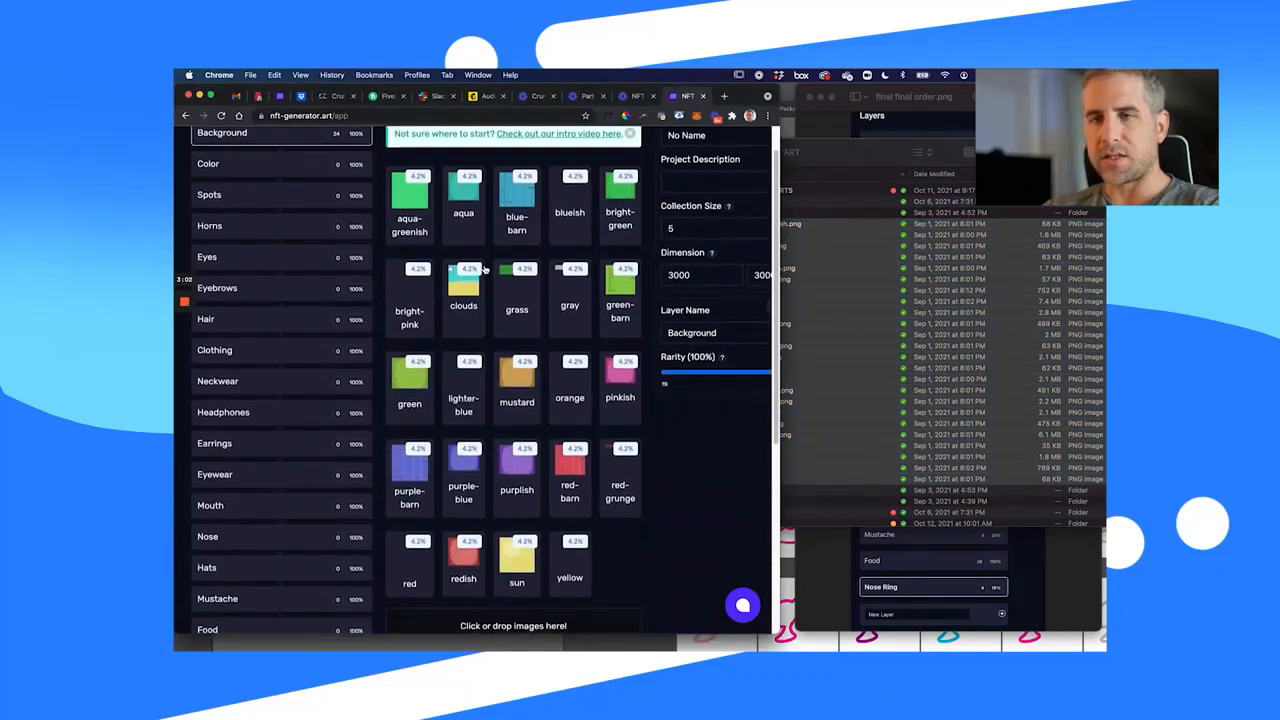
{"action": "scroll", "coordinate": [484, 269], "scroll_direction": "down", "scroll_amount": 1}
{"action": "scroll", "coordinate": [484, 269], "scroll_direction": "up", "scroll_amount": 2}
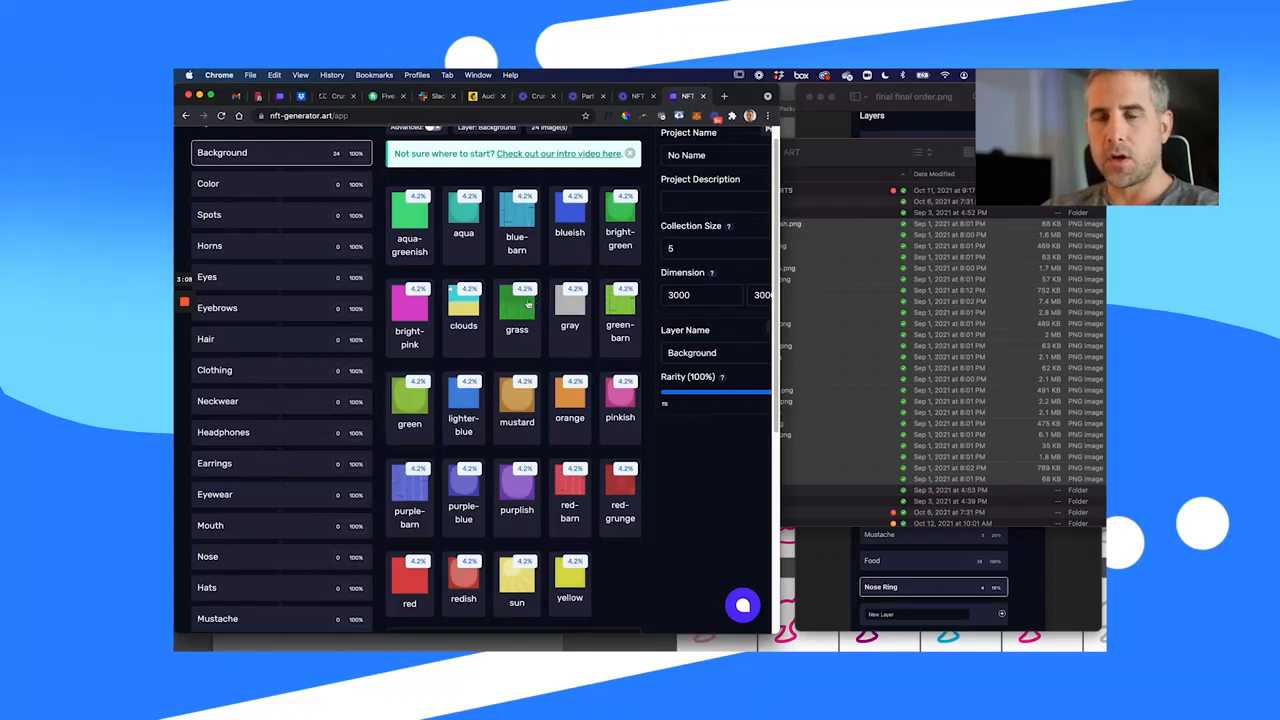
- Keep the Background layer selected and widen the browser window until the layer settings fit completely
{"action": "left_click", "coordinate": [276, 150]}
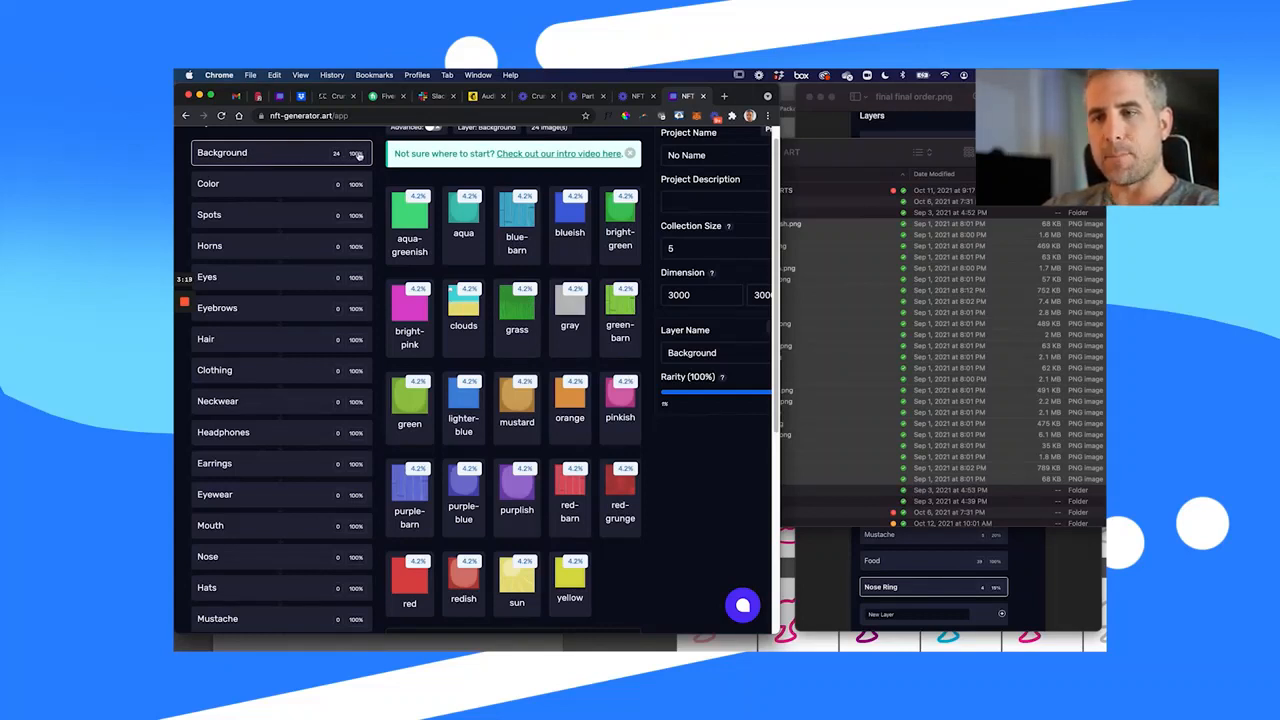
{"action": "left_click", "coordinate": [281, 151]}
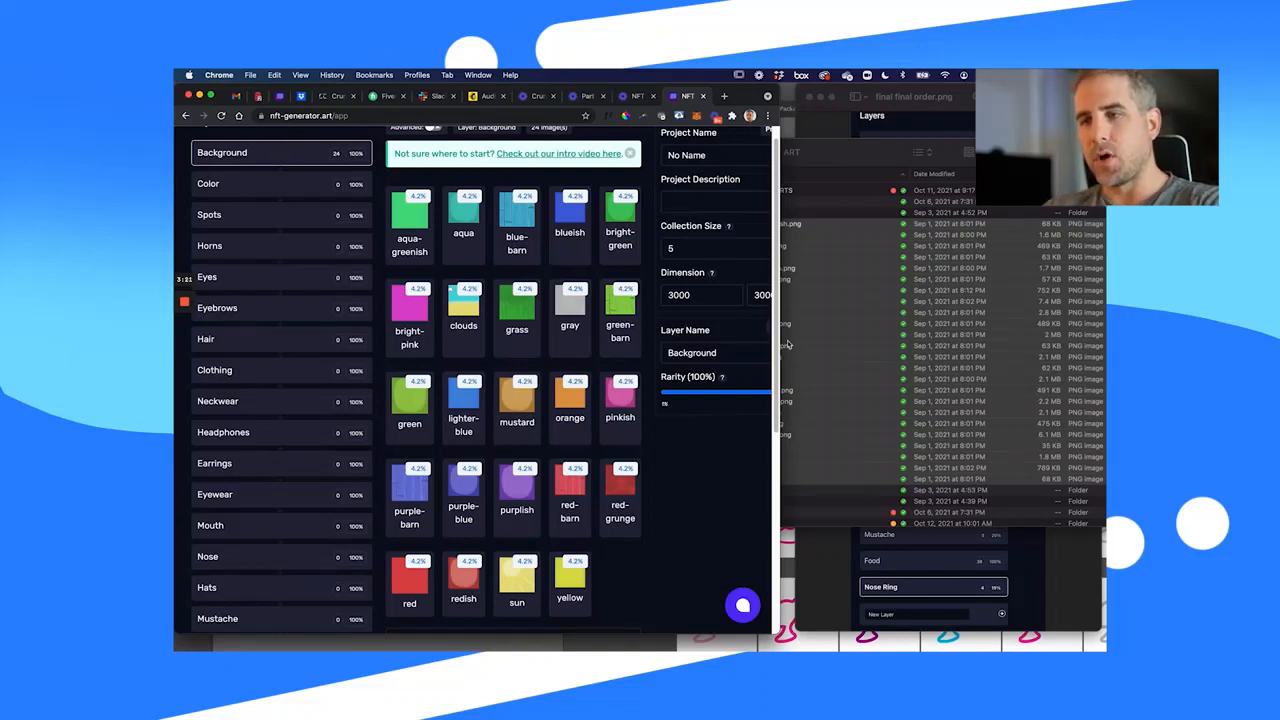
{"action": "left_click_drag", "start_coordinate": [781, 344], "coordinate": [975, 340]}
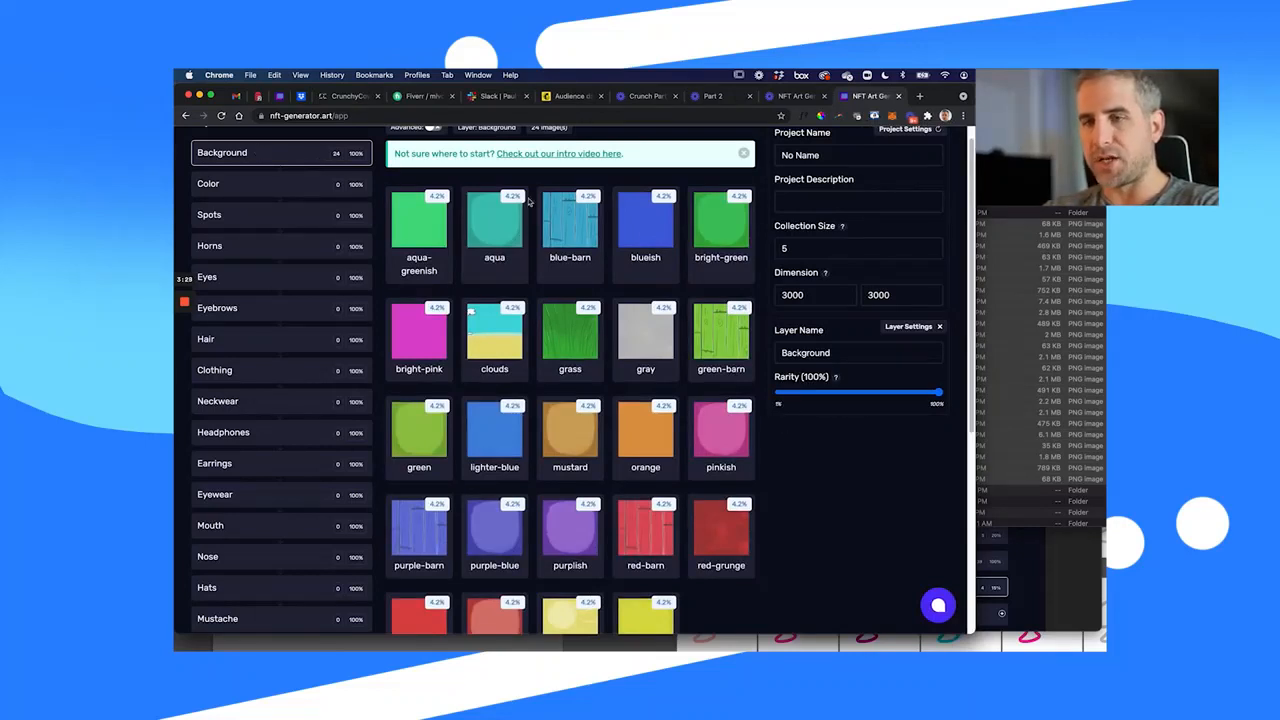
- Try a 49% rarity on the Background layer and restore it to 100%
{"action": "left_click", "coordinate": [858, 393]}
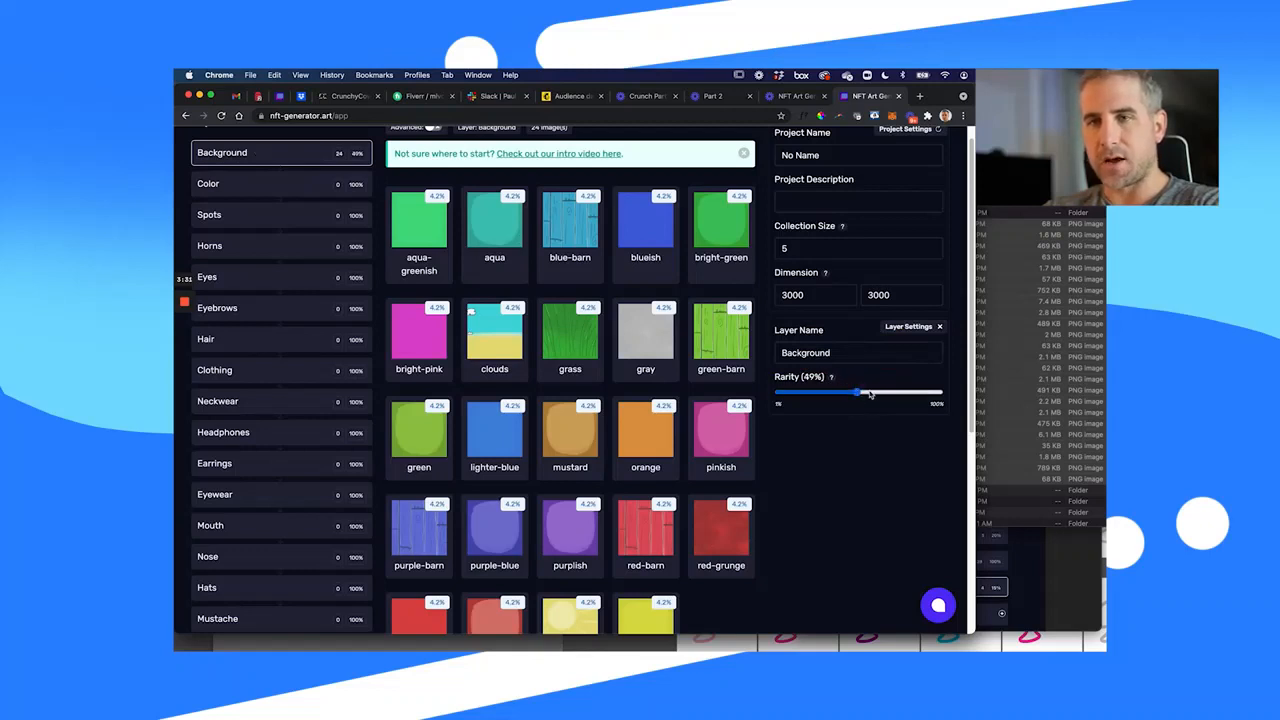
{"action": "left_click_drag", "start_coordinate": [870, 395], "coordinate": [955, 395]}
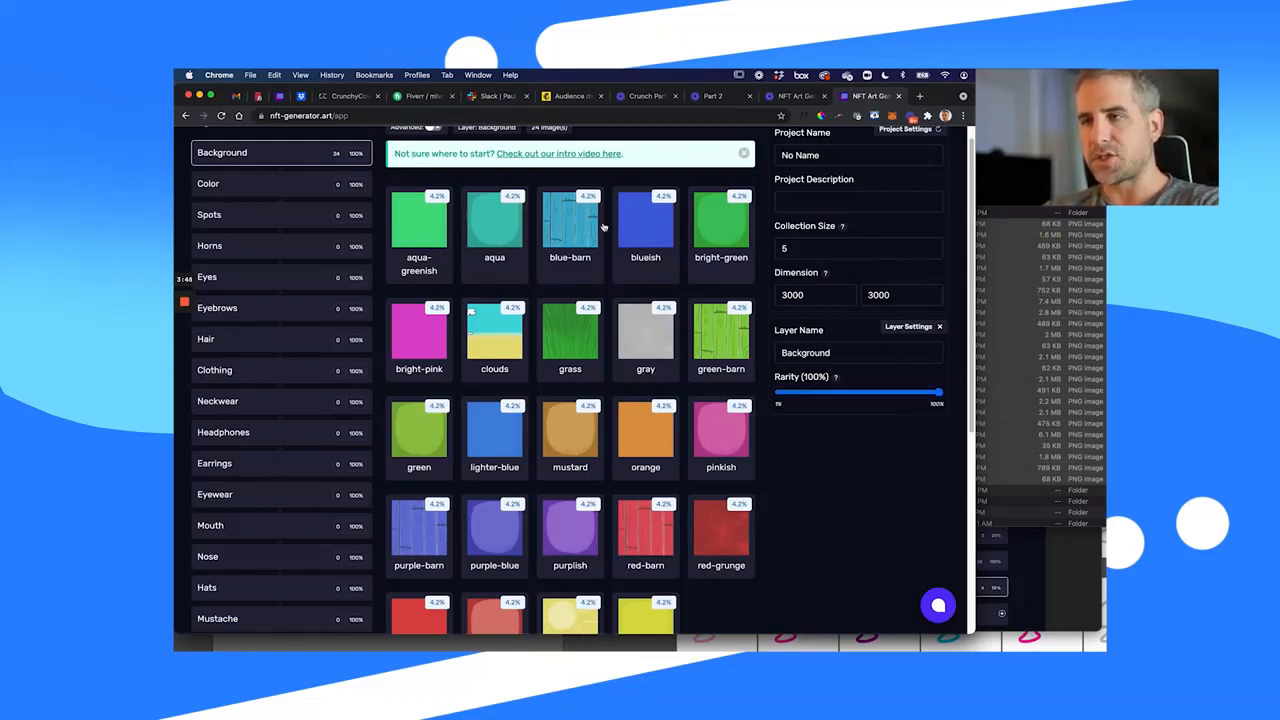
- Add stripes-aqua.png, stripes-green.png and stripes-mute-orange.png from the background folder's rare subfolder to the Background layer
{"action": "left_click", "coordinate": [990, 150]}
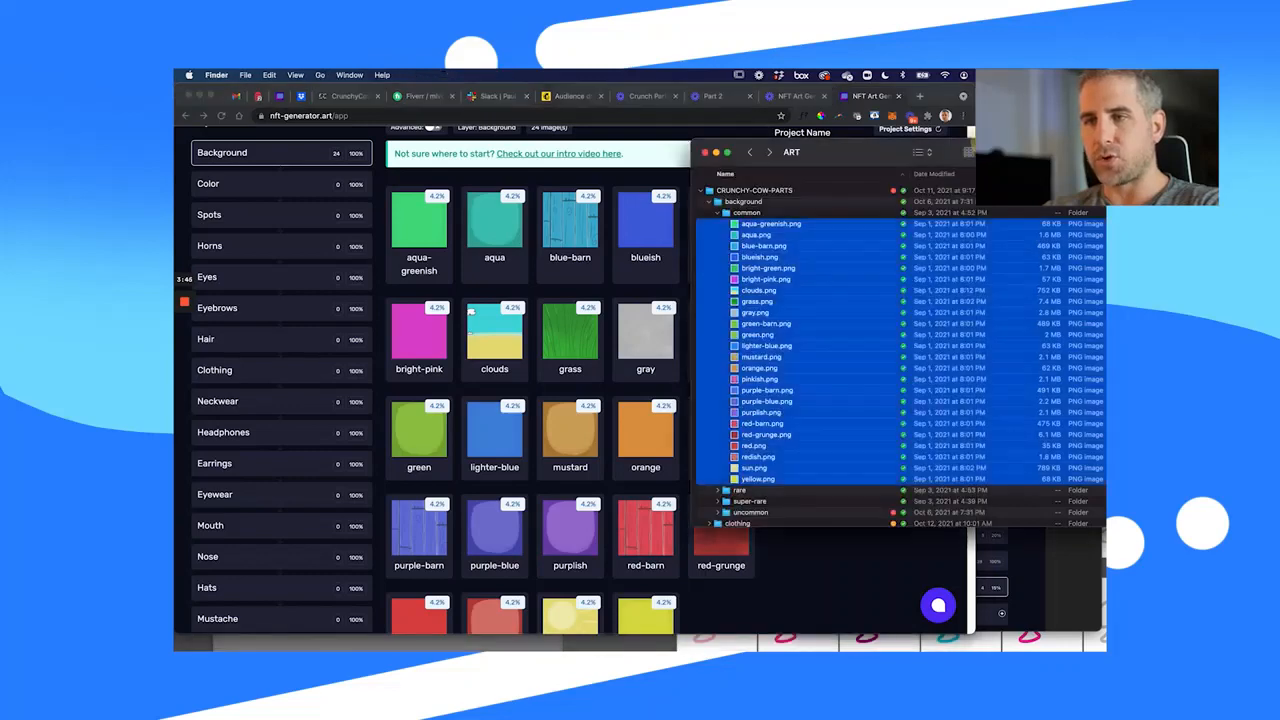
{"action": "left_click", "coordinate": [720, 213]}
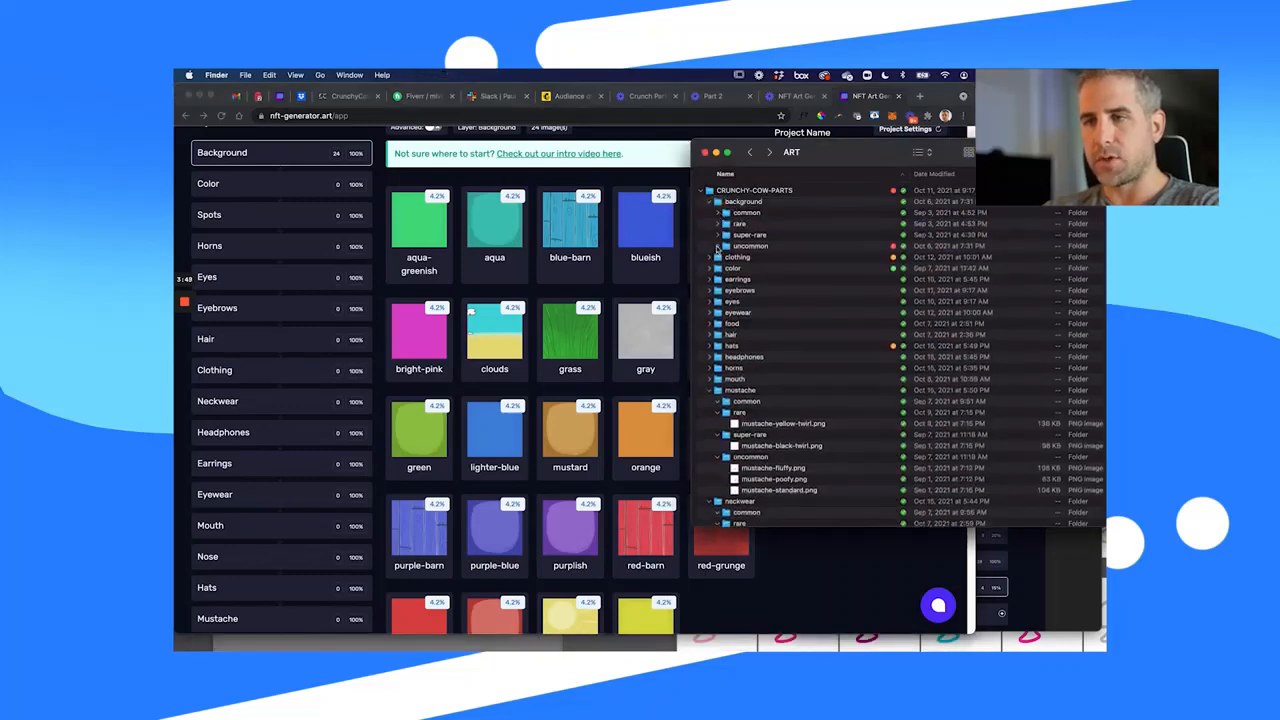
{"action": "left_click", "coordinate": [718, 247]}
{"action": "left_click", "coordinate": [718, 247]}
{"action": "left_click", "coordinate": [719, 225]}
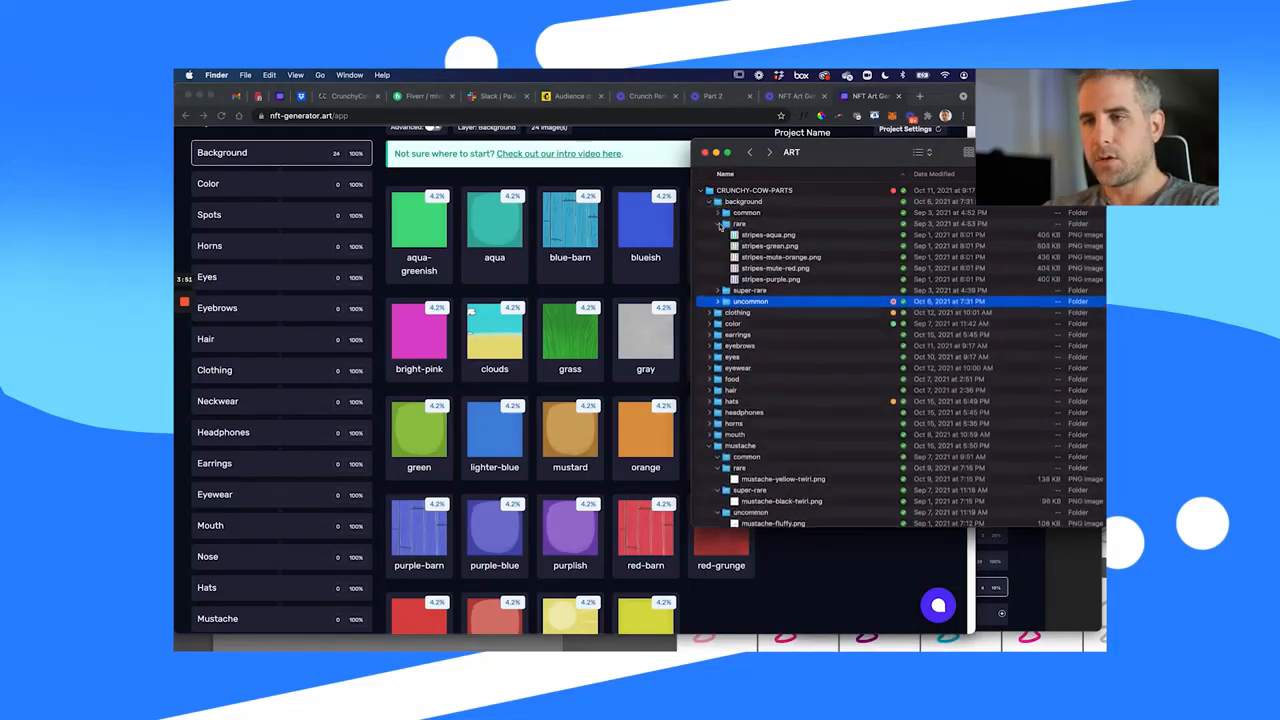
{"action": "left_click", "coordinate": [766, 235]}
{"action": "left_click", "coordinate": [780, 257], "text": "shift"}
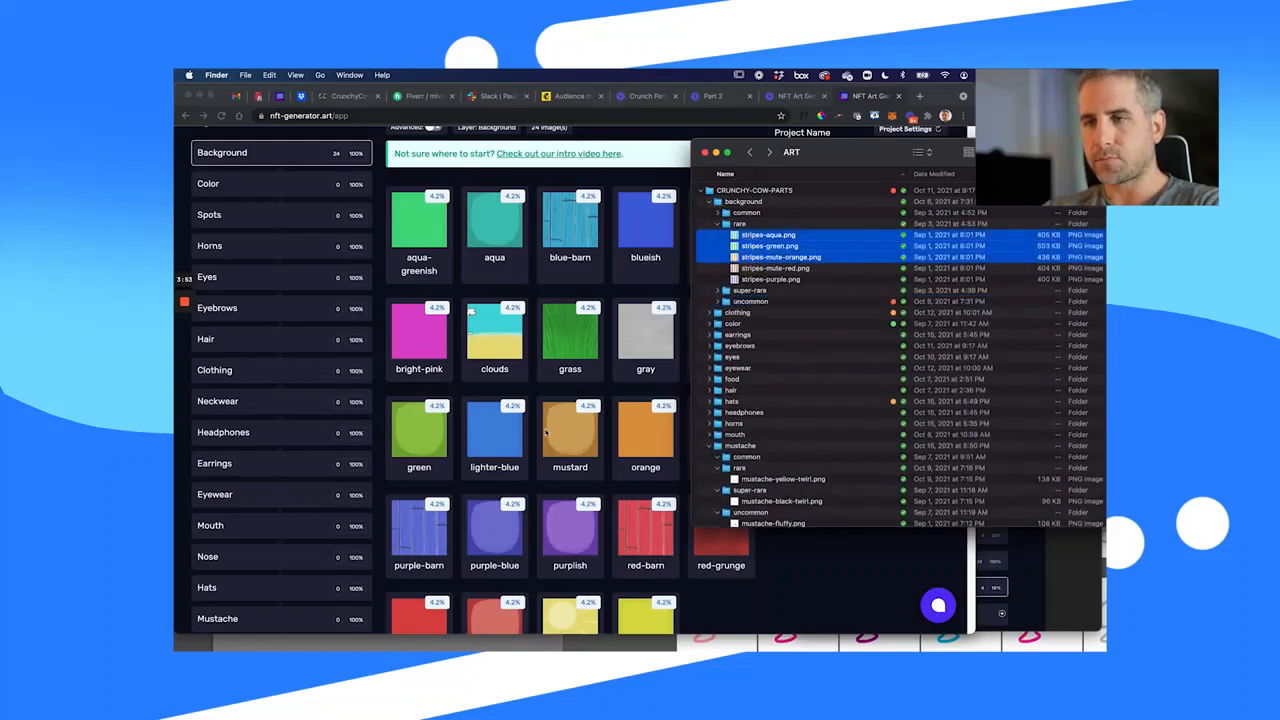
{"action": "scroll", "coordinate": [545, 432], "scroll_direction": "down", "scroll_amount": 5}
{"action": "left_click_drag", "start_coordinate": [731, 245], "coordinate": [569, 522]}
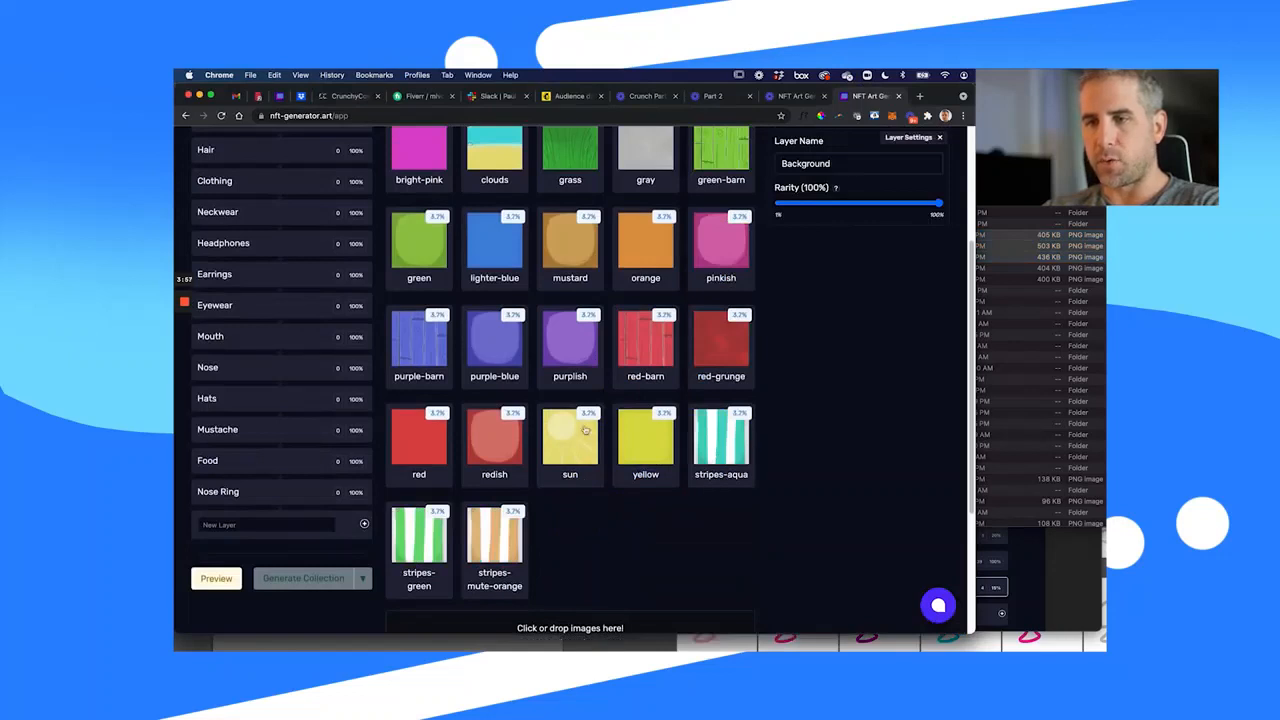
- Lower the rarity of the stripes-aqua background close to Very rare, about 0.6%
{"action": "left_click", "coordinate": [726, 441]}
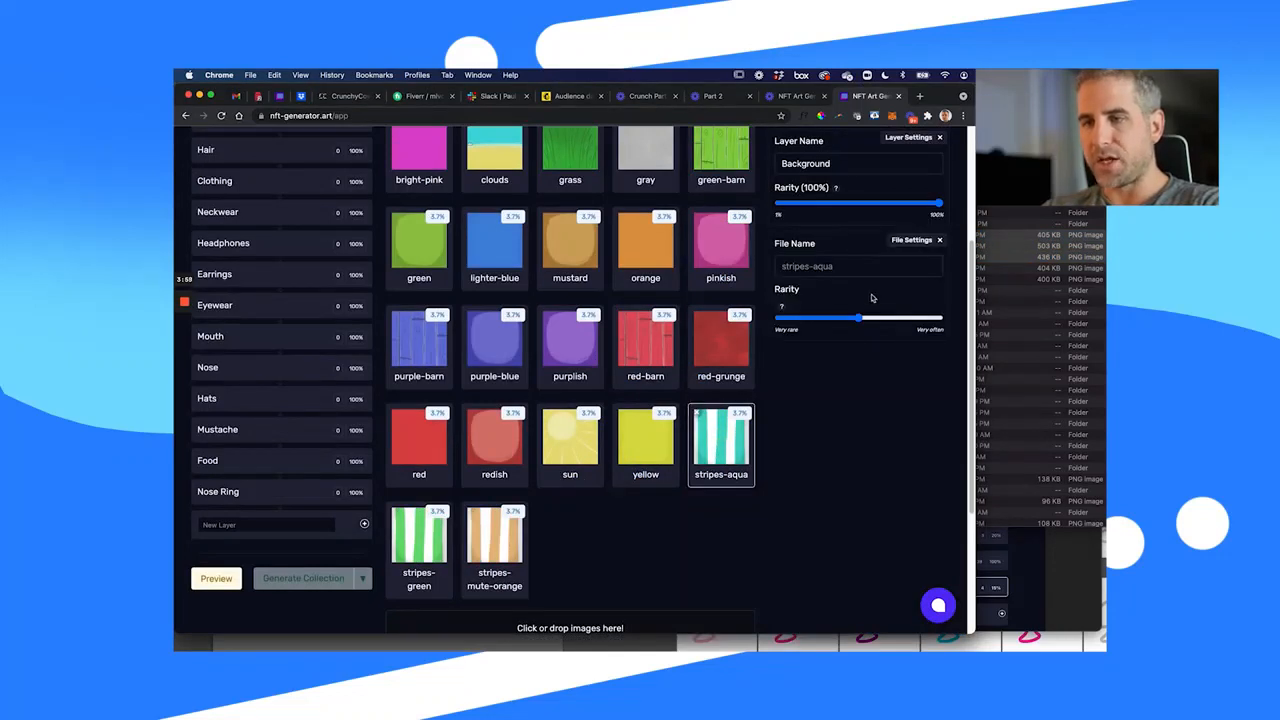
{"action": "left_click", "coordinate": [401, 531]}
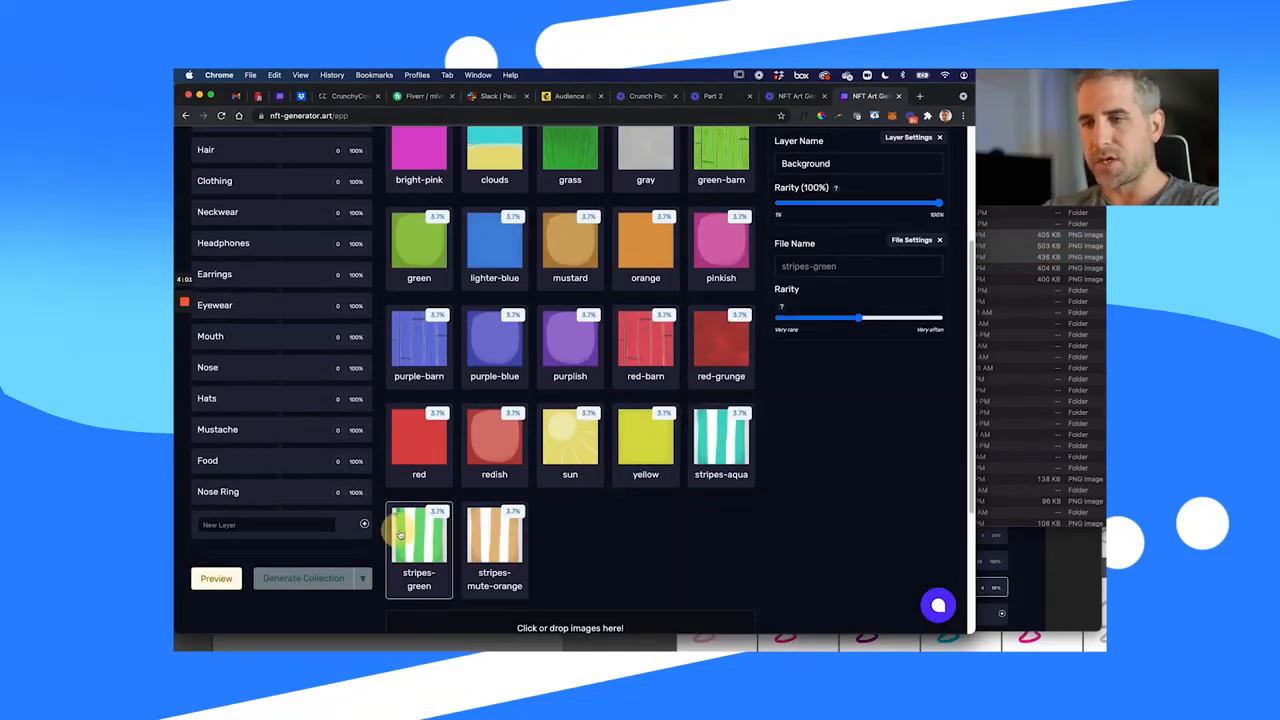
{"action": "left_click", "coordinate": [489, 544]}
{"action": "left_click", "coordinate": [714, 455]}
{"action": "left_click", "coordinate": [790, 318]}
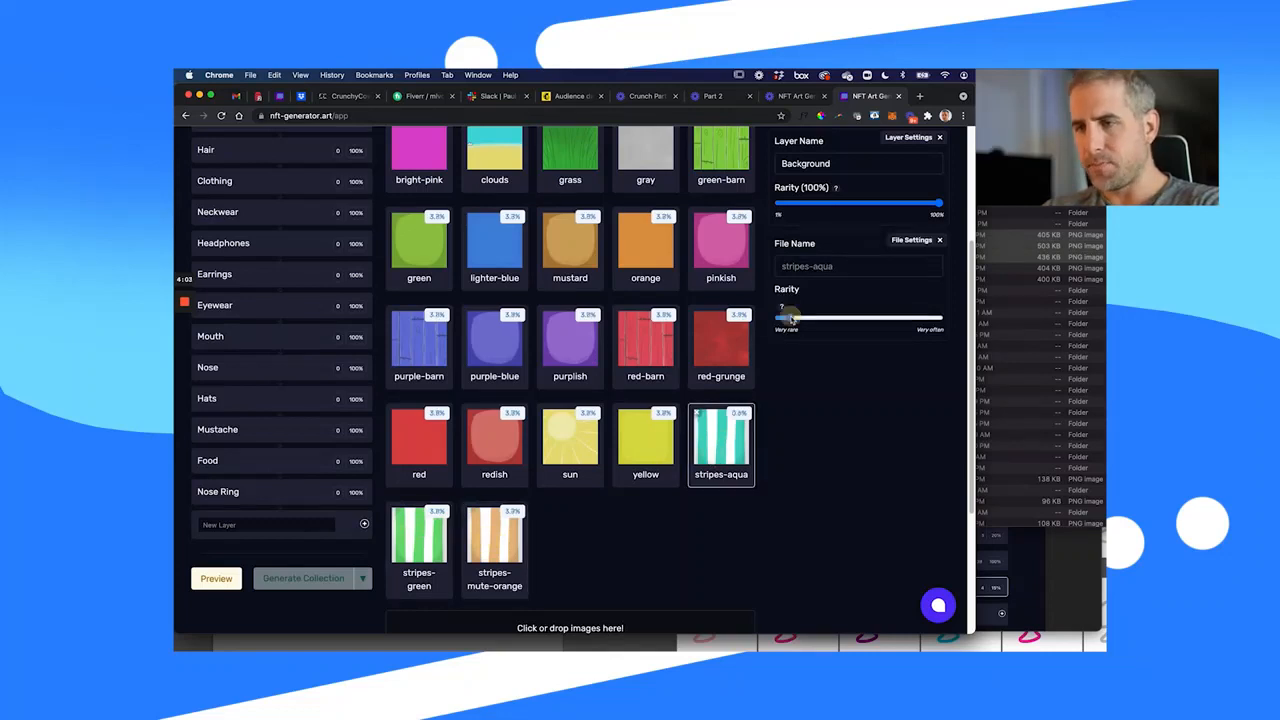
{"action": "left_click_drag", "start_coordinate": [793, 321], "coordinate": [793, 321]}
- Lower the rarity of the stripes-green and stripes-mute-orange backgrounds close to Very rare, matching stripes-aqua at about 0.6%
{"action": "left_click", "coordinate": [435, 528]}
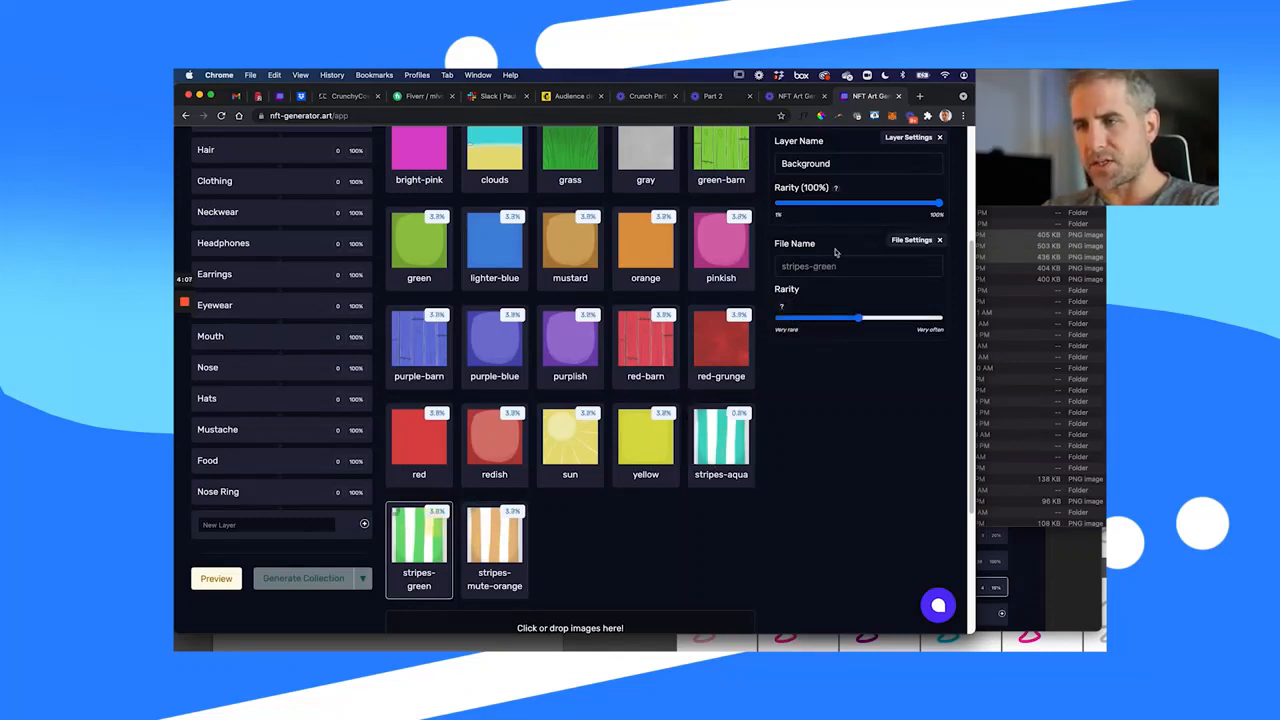
{"action": "left_click", "coordinate": [794, 320]}
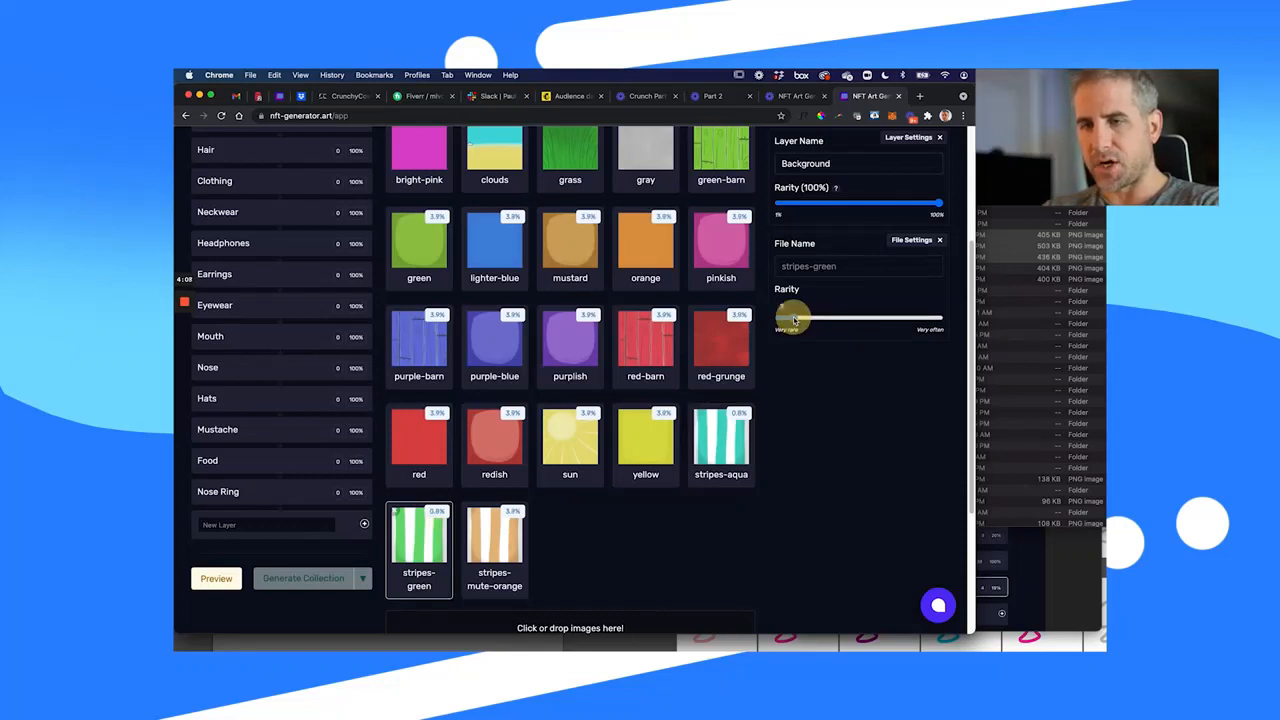
{"action": "left_click", "coordinate": [493, 542]}
{"action": "left_click", "coordinate": [794, 321]}
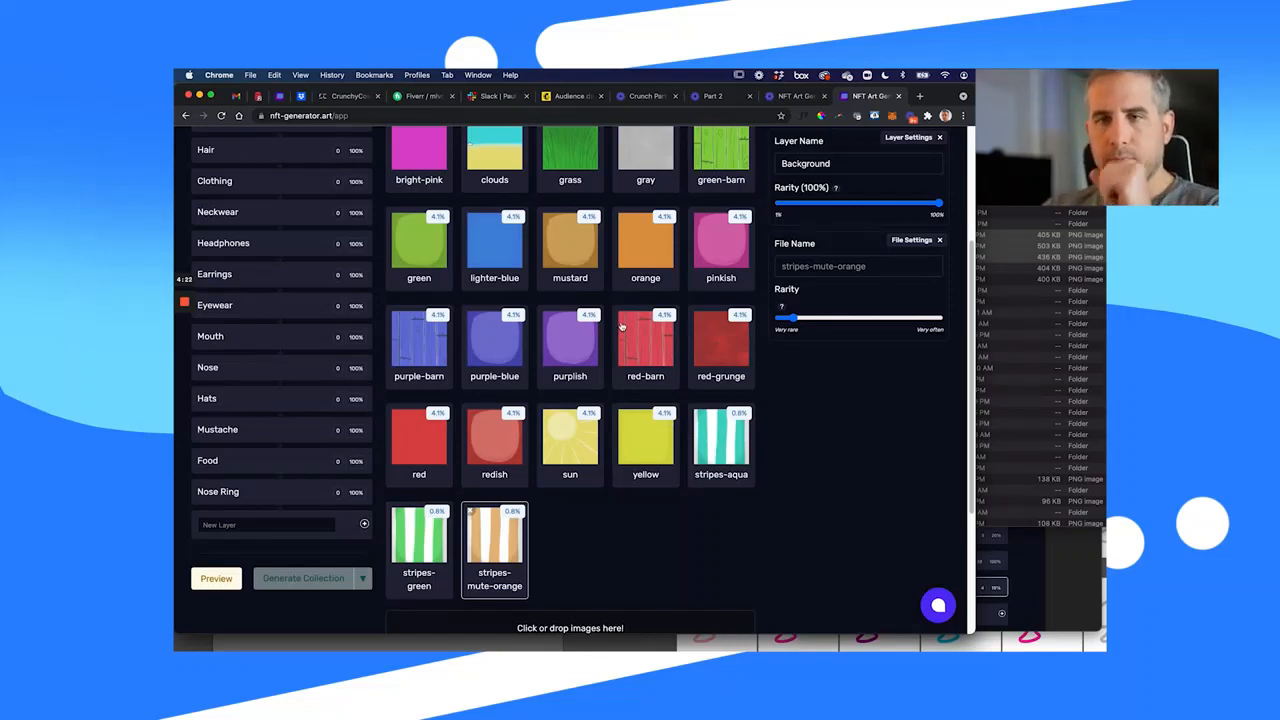
- Select the Spots layer and set its layer rarity to 40%
{"action": "scroll", "coordinate": [464, 206], "scroll_direction": "up", "scroll_amount": 4}
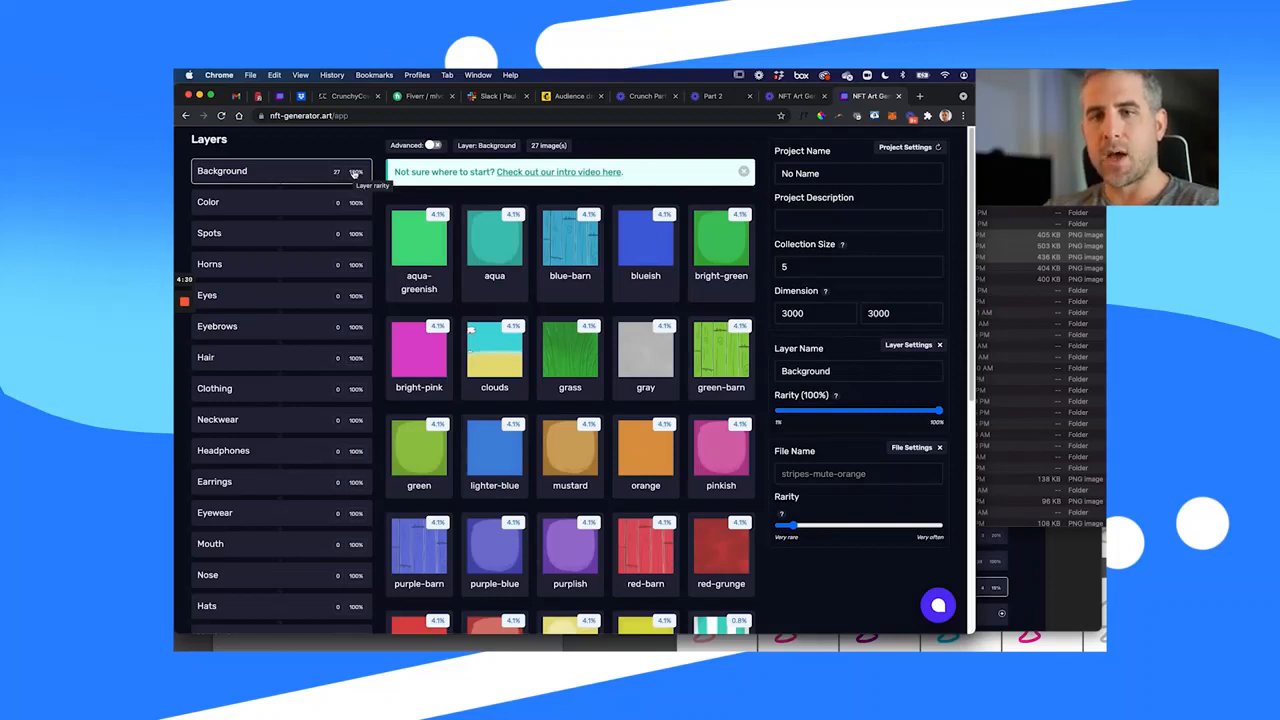
{"action": "left_click", "coordinate": [268, 234]}
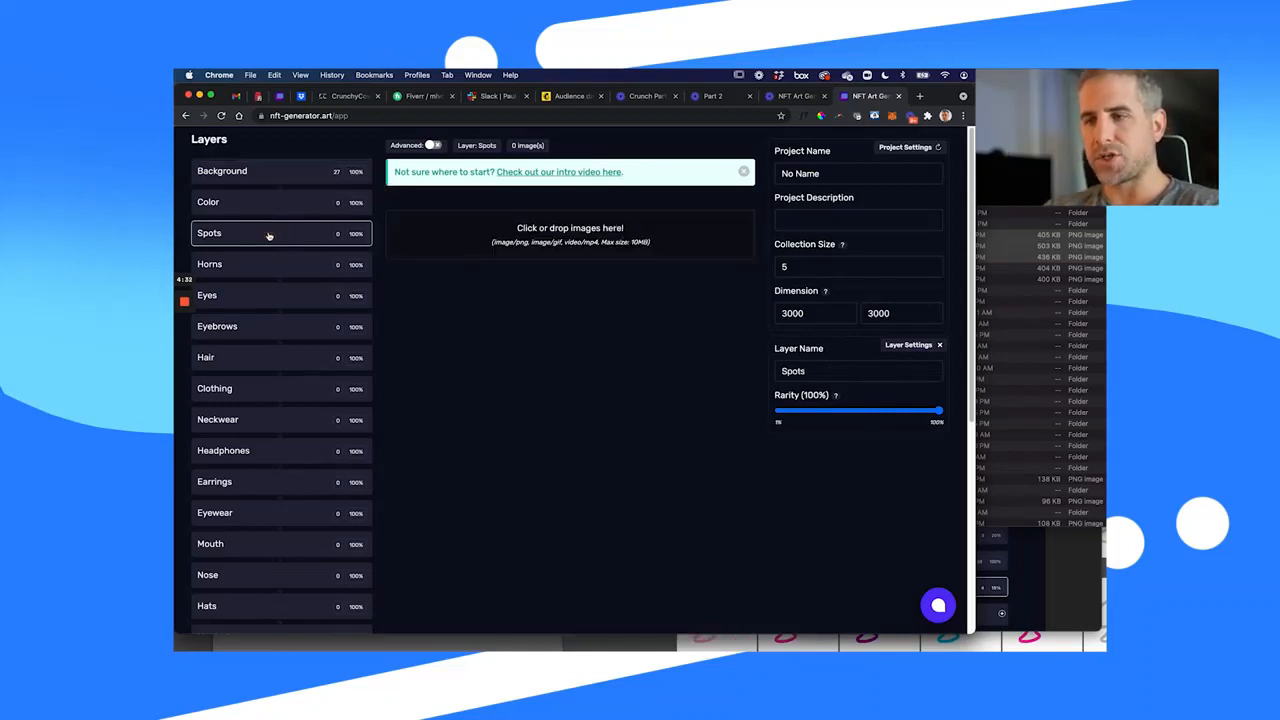
{"action": "left_click", "coordinate": [829, 414]}
{"action": "left_click_drag", "start_coordinate": [829, 414], "coordinate": [843, 418]}
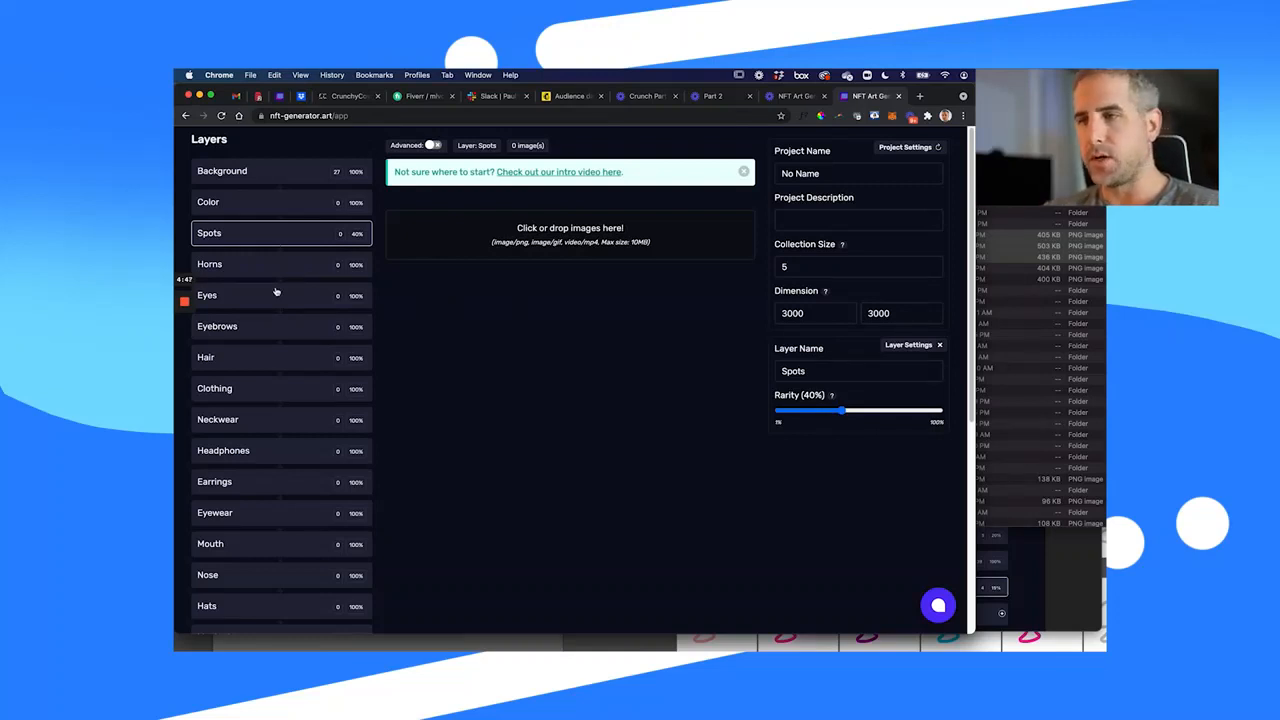
- Select the Color layer and switch to Finder to open the color folder inside ART's CRUNCHY-COW-PARTS folder
{"action": "left_click", "coordinate": [232, 206]}
{"action": "left_click", "coordinate": [1020, 182]}
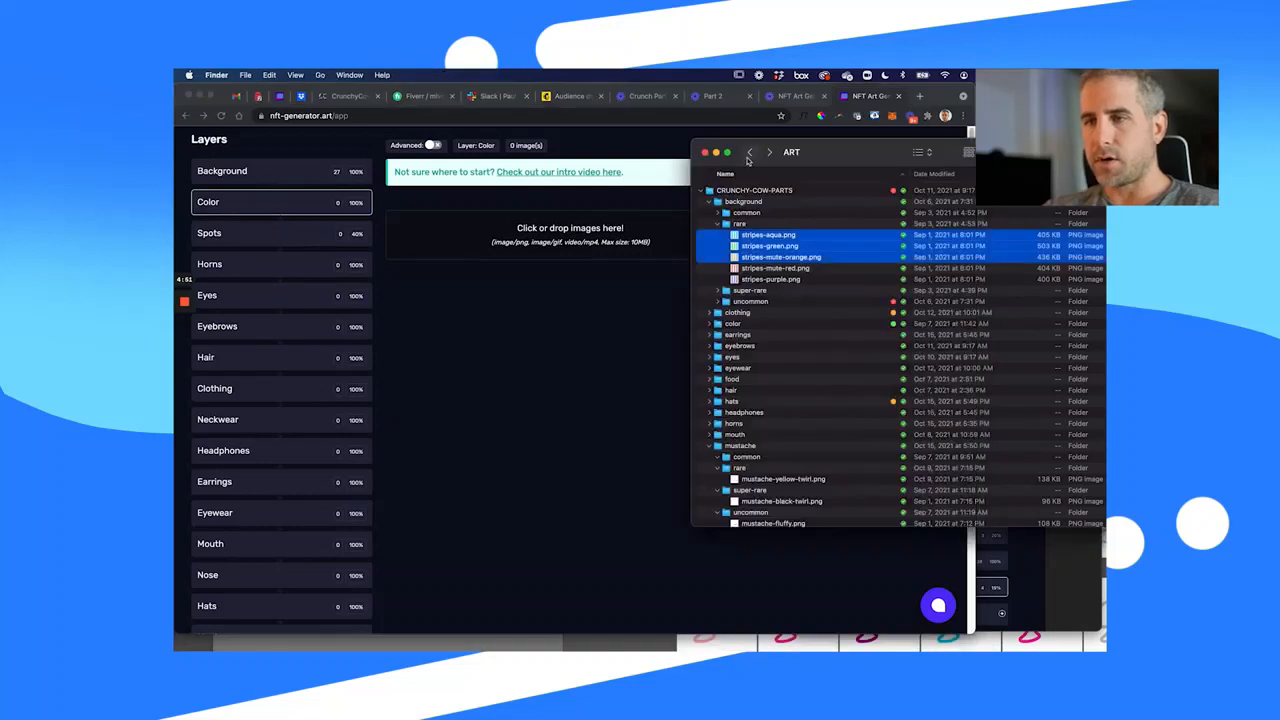
{"action": "left_click", "coordinate": [750, 156]}
{"action": "left_click", "coordinate": [701, 258]}
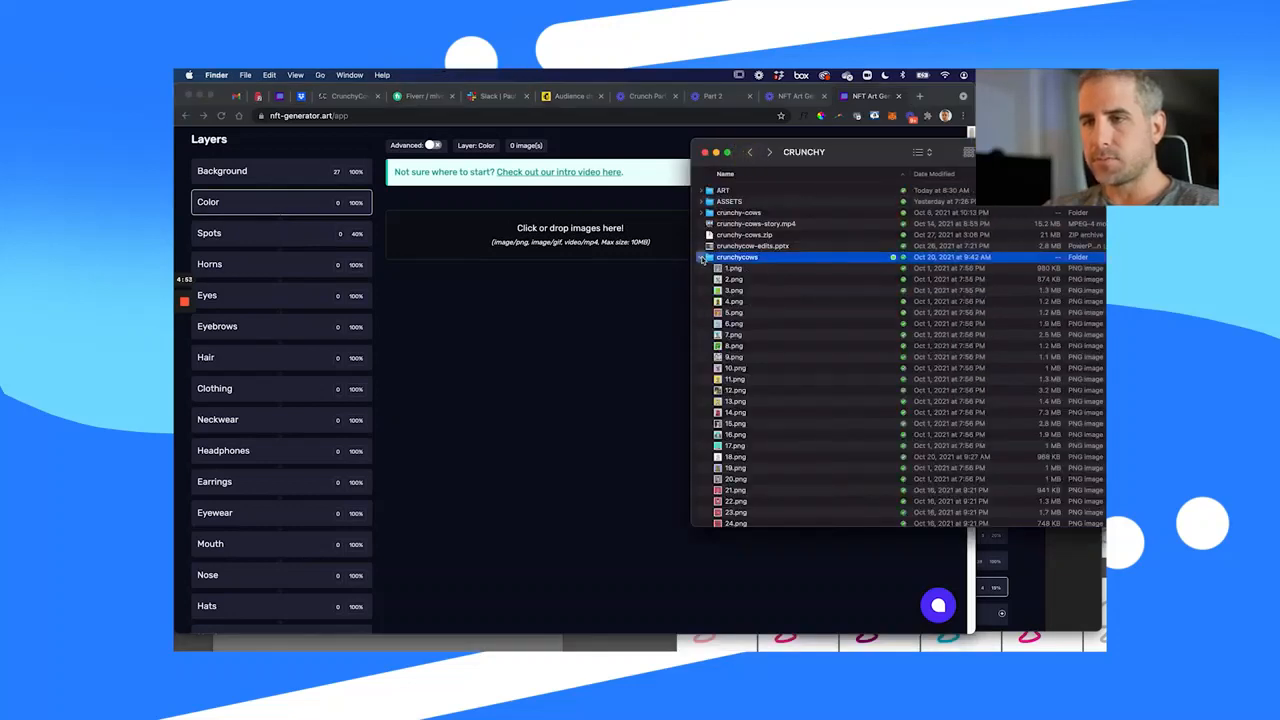
{"action": "double_click", "coordinate": [715, 190]}
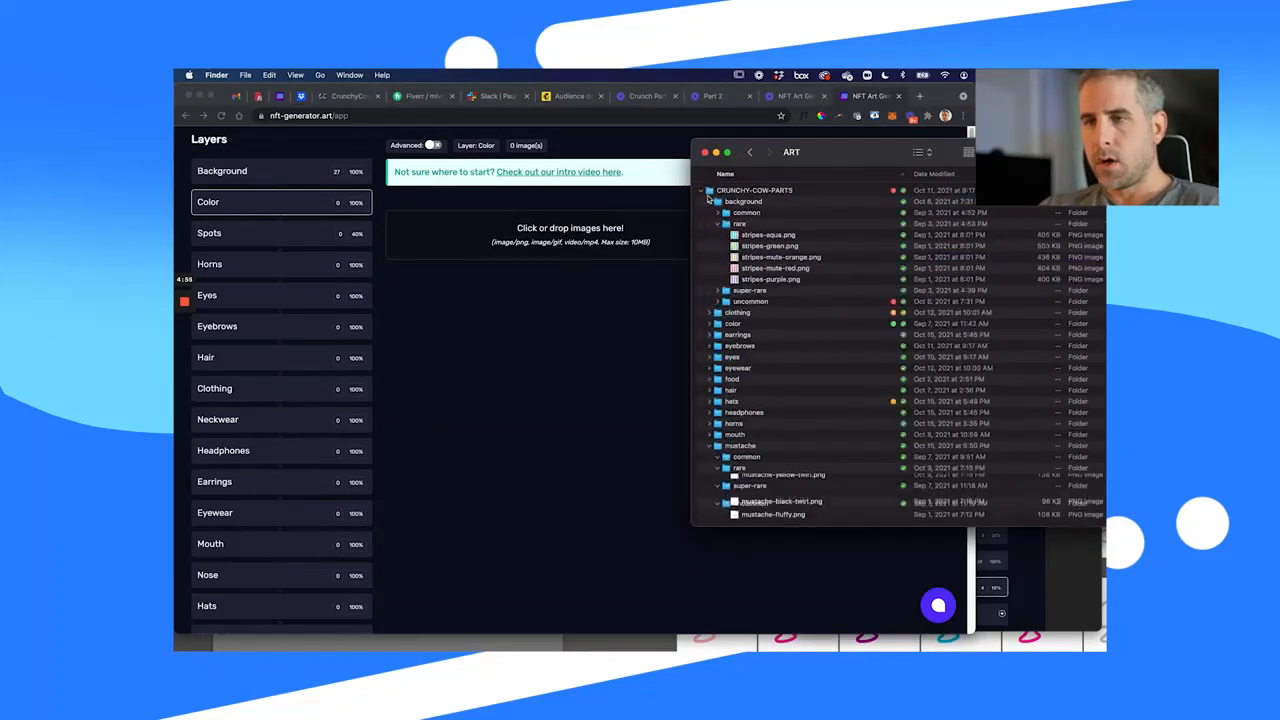
{"action": "left_click", "coordinate": [720, 225]}
{"action": "left_click", "coordinate": [710, 202]}
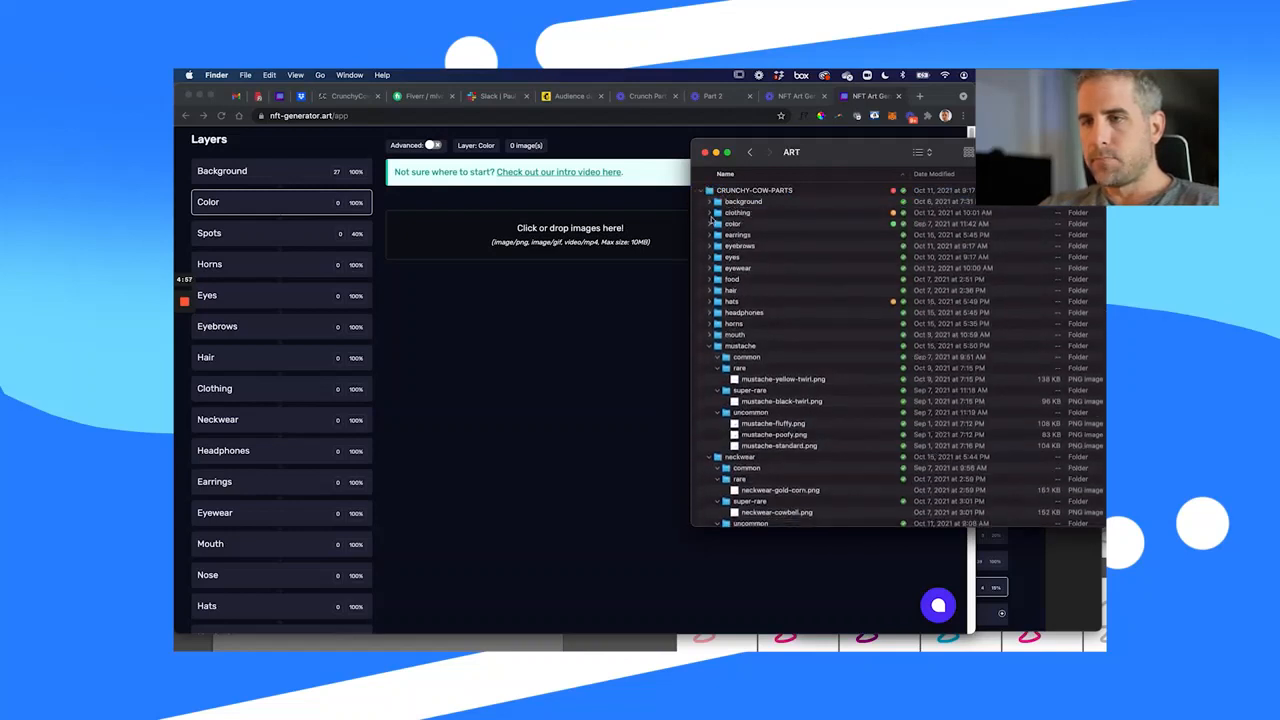
{"action": "double_click", "coordinate": [733, 224]}
- Add all fourteen images from the color folder's common, rare, super-rare and uncommon subfolders to the Color layer
{"action": "left_click", "coordinate": [752, 201]}
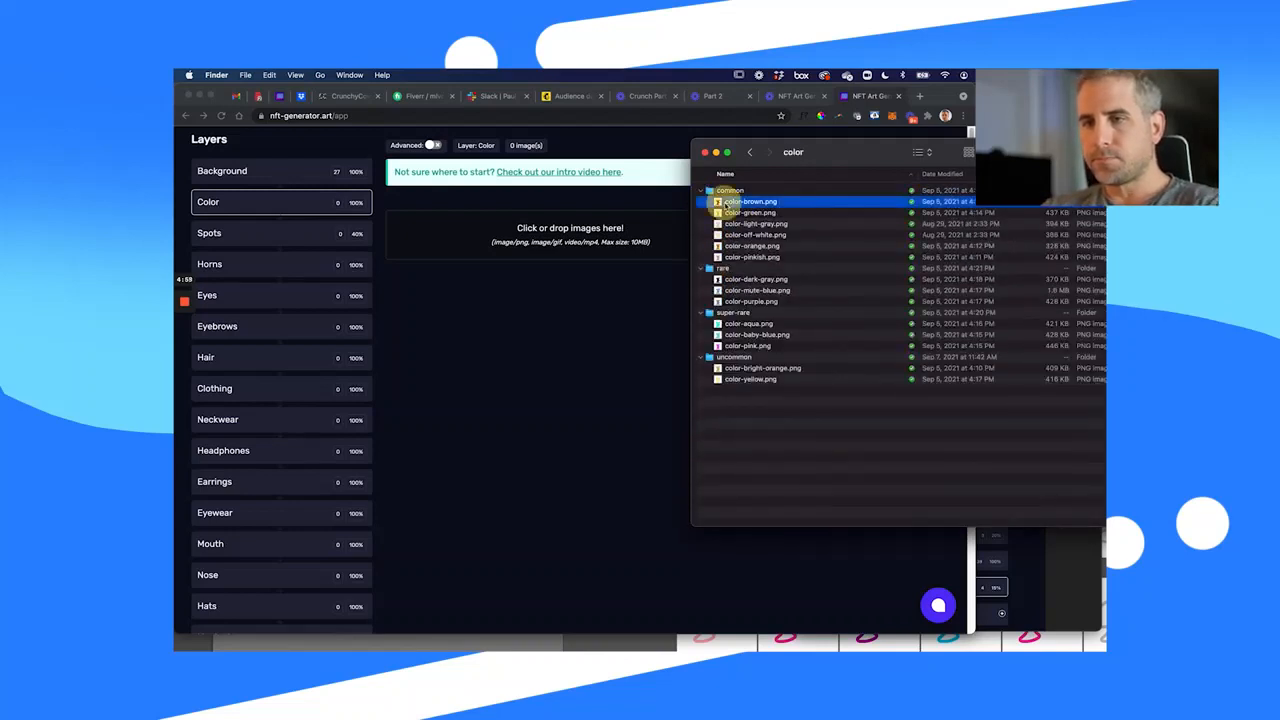
{"action": "left_click", "coordinate": [735, 257], "text": "shift"}
{"action": "left_click", "coordinate": [735, 279], "text": "super"}
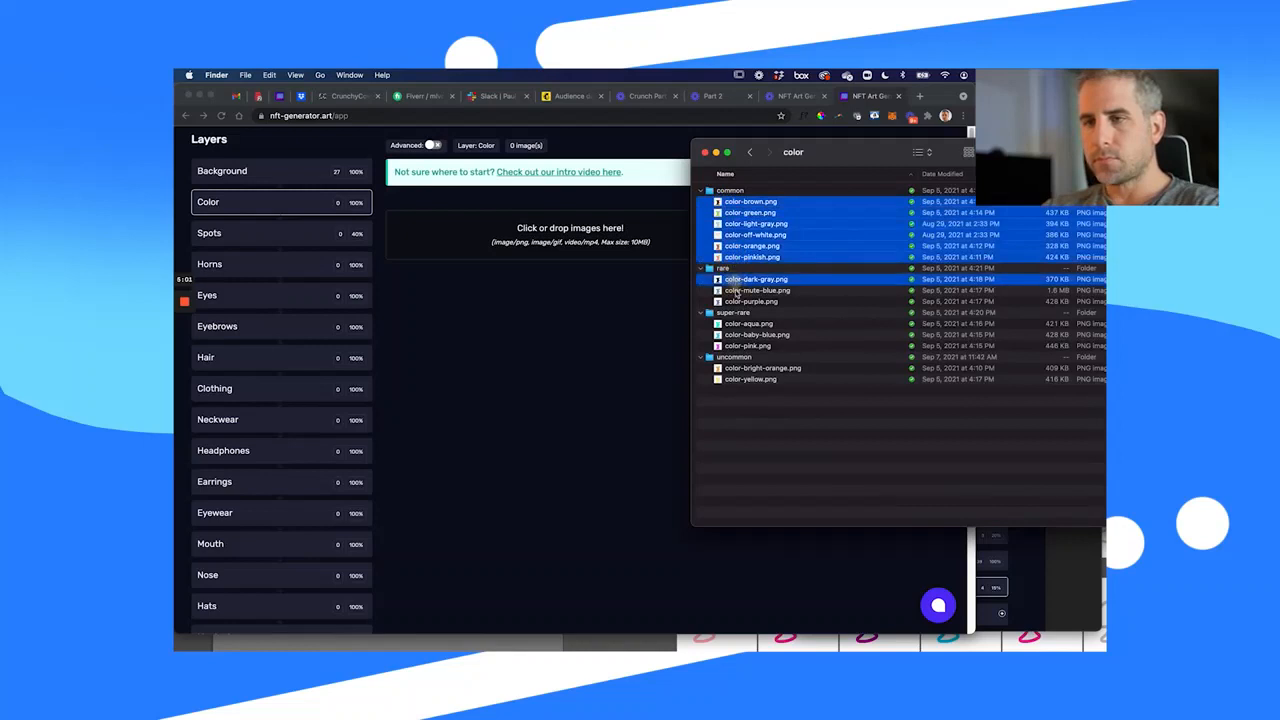
{"action": "left_click", "coordinate": [735, 290], "text": "super"}
{"action": "left_click", "coordinate": [735, 301], "text": "super"}
{"action": "left_click", "coordinate": [735, 323], "text": "super"}
{"action": "left_click", "coordinate": [735, 334], "text": "super"}
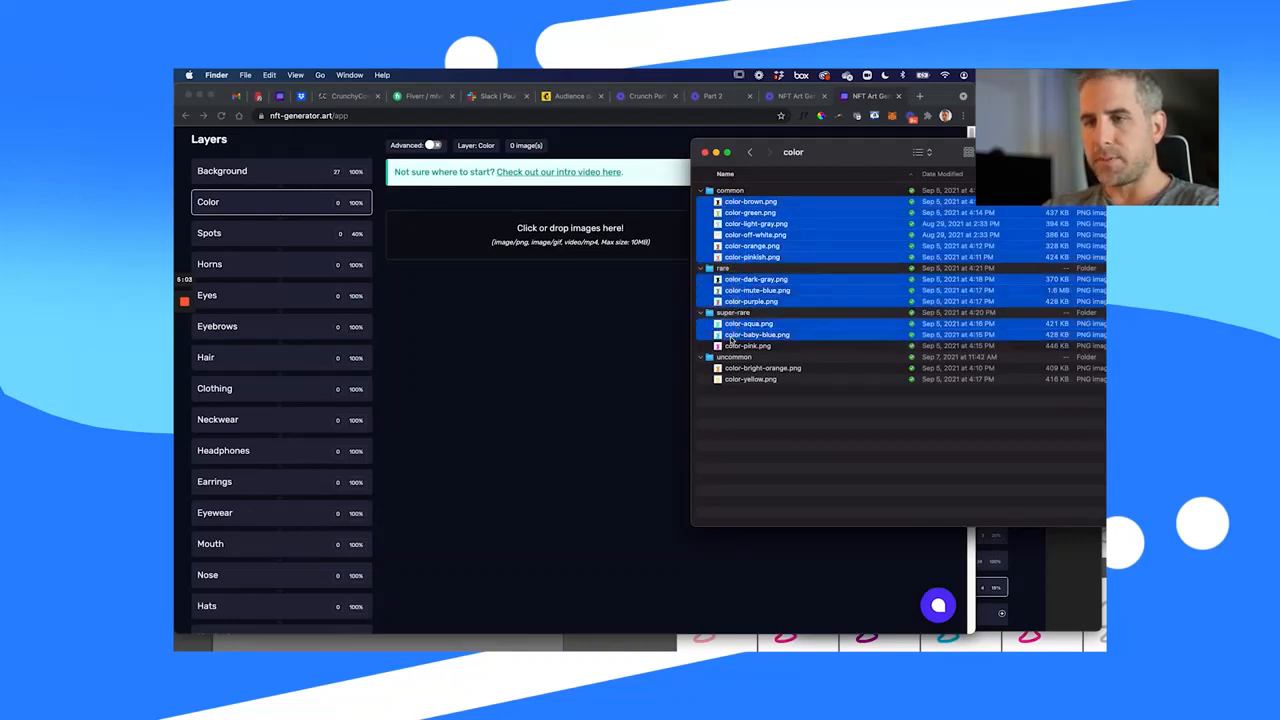
{"action": "left_click", "coordinate": [735, 345], "text": "super"}
{"action": "left_click", "coordinate": [735, 368], "text": "super"}
{"action": "left_click", "coordinate": [735, 379], "text": "super"}
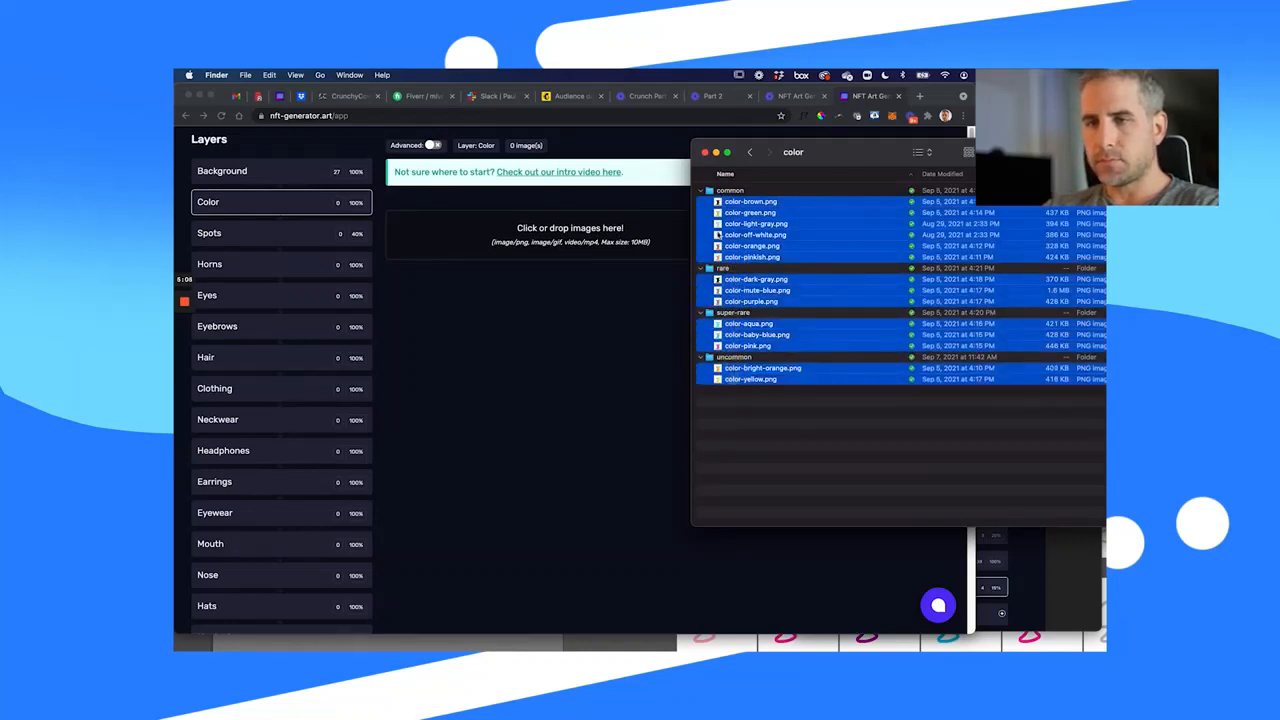
{"action": "left_click_drag", "start_coordinate": [717, 202], "coordinate": [571, 249]}
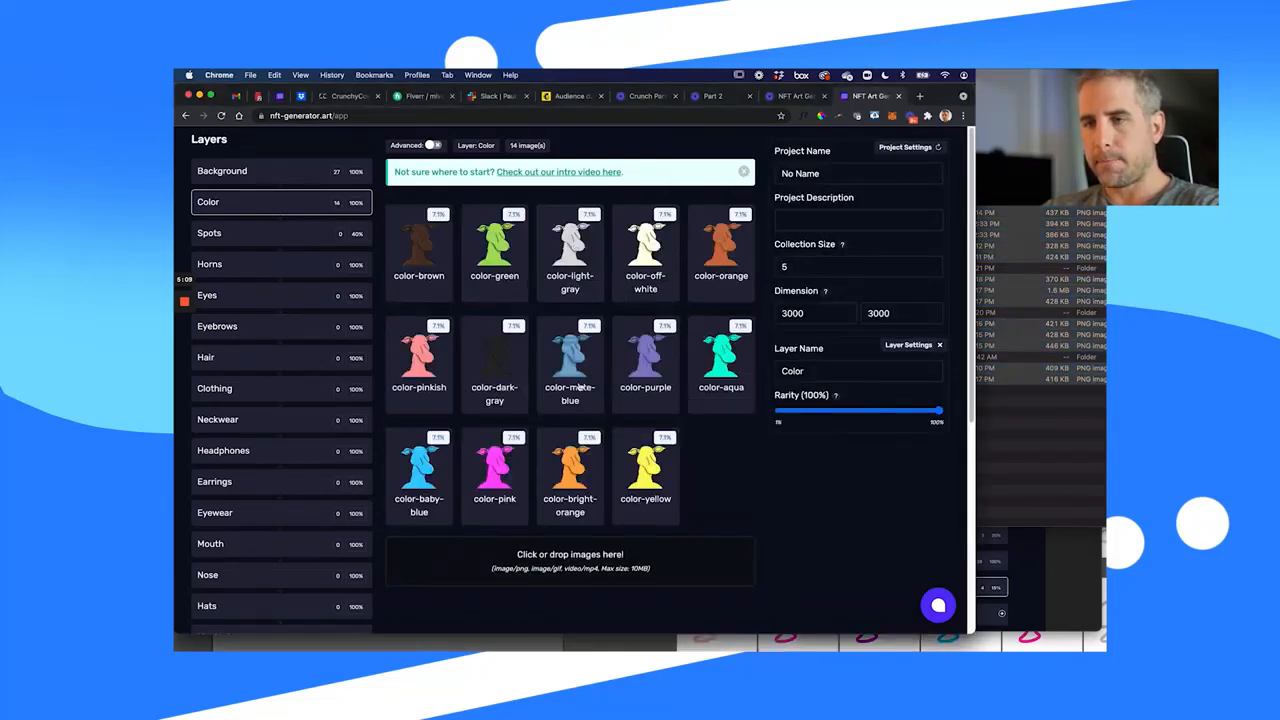
- Lower the rarity of color-mute-blue, color-purple and color-aqua to about a quarter of the range from Very rare to Very often
{"action": "left_click", "coordinate": [588, 370]}
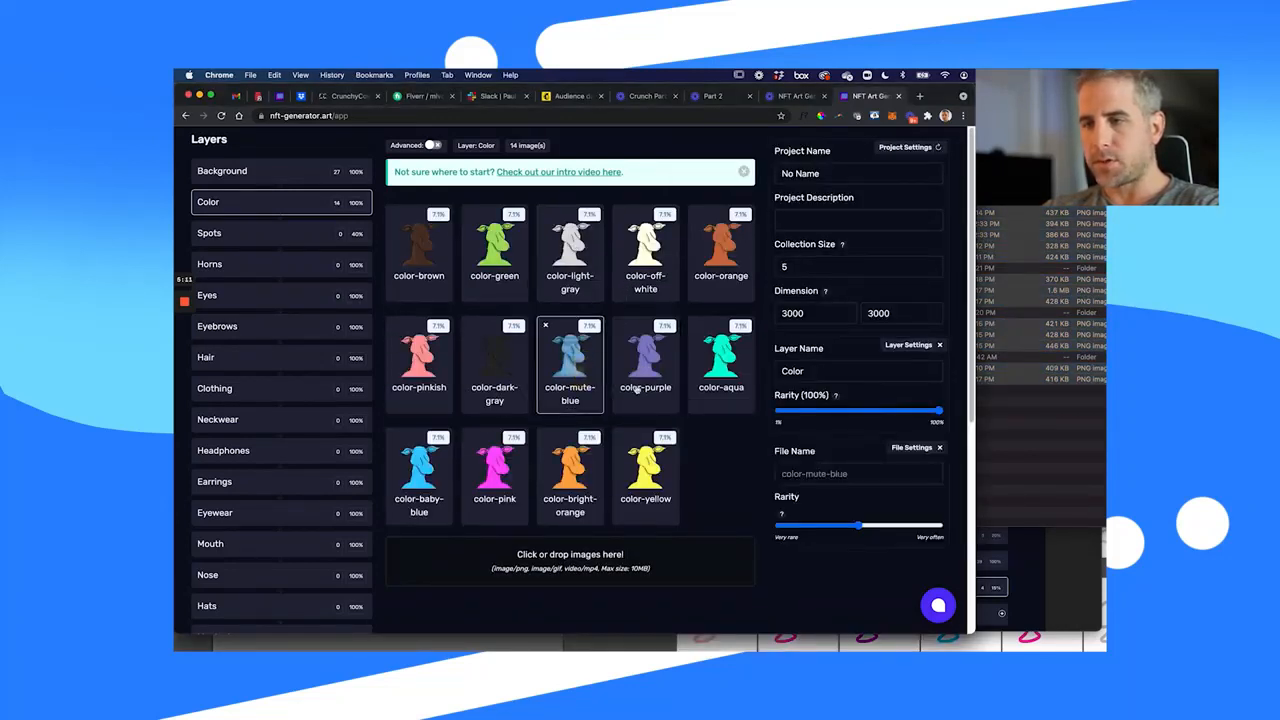
{"action": "left_click_drag", "start_coordinate": [858, 525], "coordinate": [815, 526]}
{"action": "left_click", "coordinate": [650, 365]}
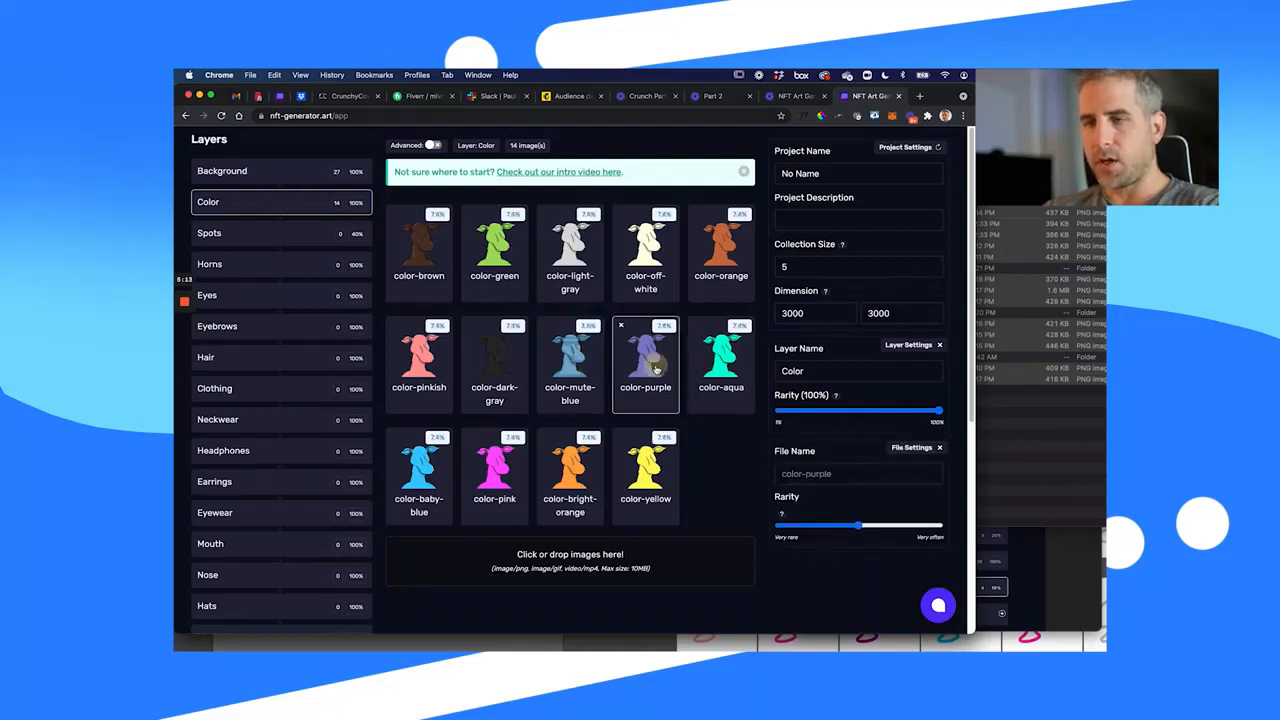
{"action": "left_click", "coordinate": [815, 526]}
{"action": "left_click", "coordinate": [717, 382]}
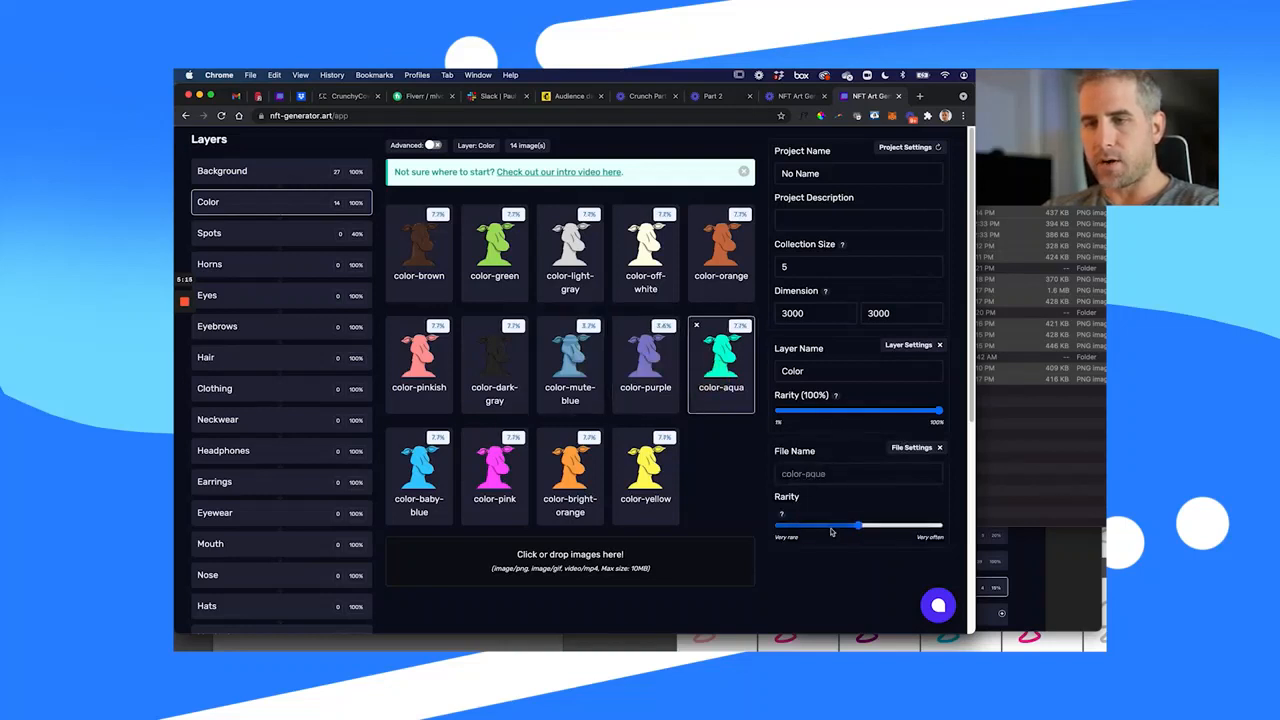
{"action": "left_click", "coordinate": [818, 526]}
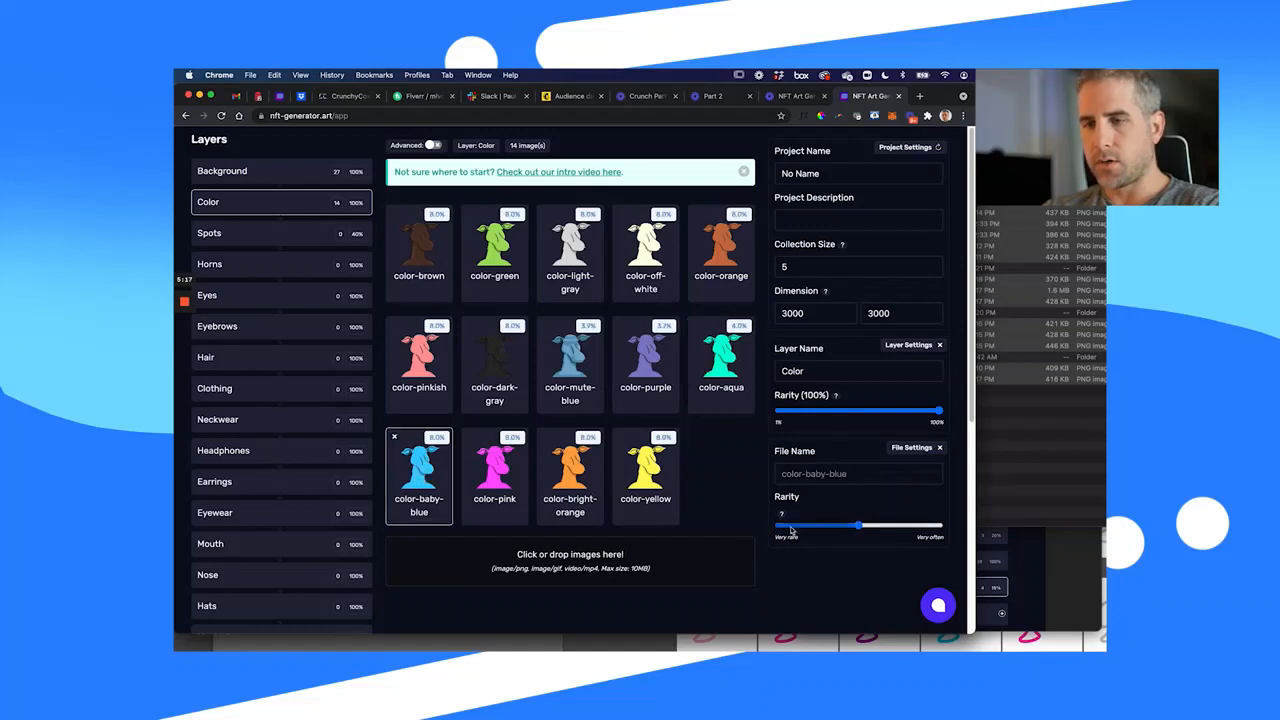
- Lower the rarity of color-baby-blue, color-pink, color-bright-orange and color-yellow close to Very rare, about 1.8% each
{"action": "left_click", "coordinate": [789, 526]}
{"action": "left_click", "coordinate": [509, 495]}
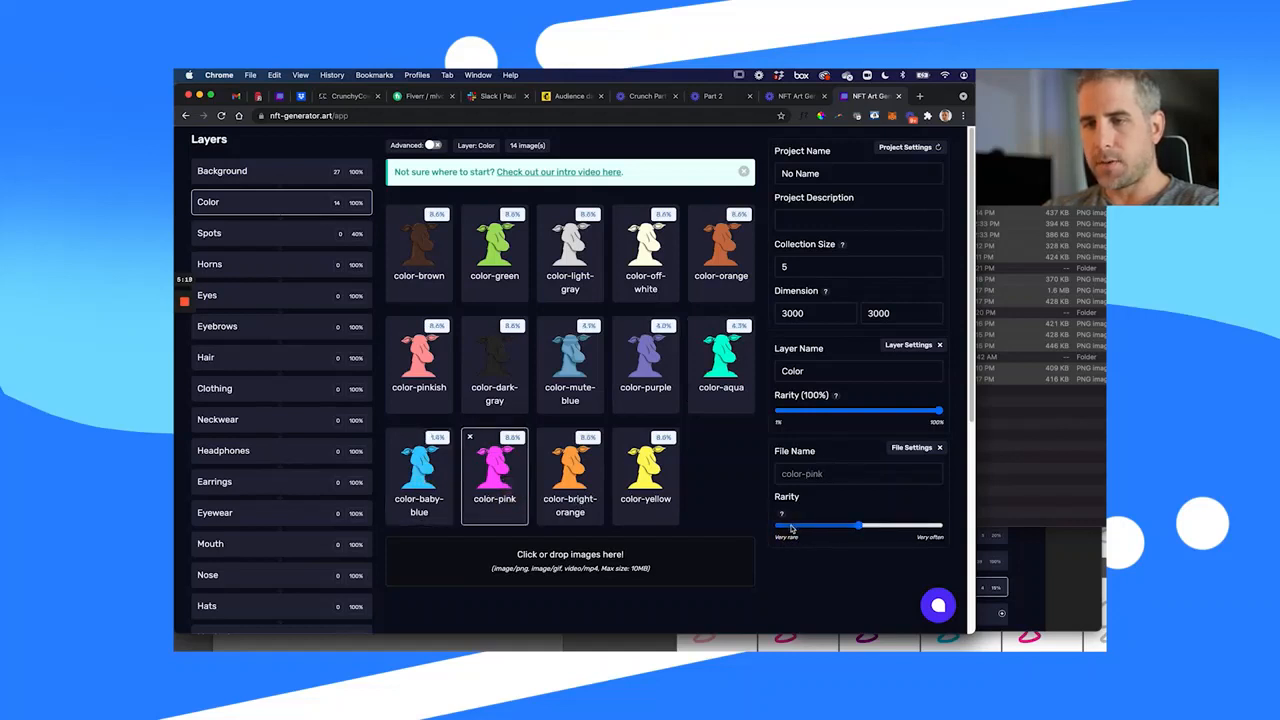
{"action": "left_click", "coordinate": [788, 526]}
{"action": "left_click", "coordinate": [556, 469]}
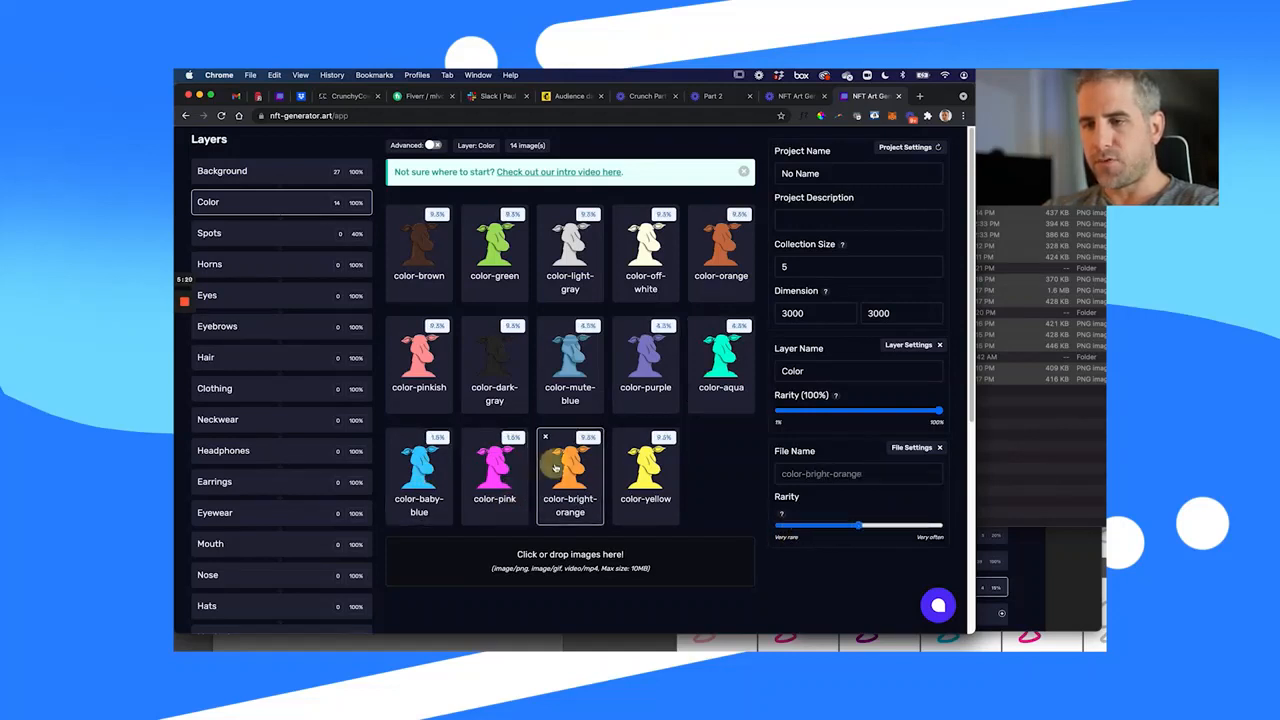
{"action": "left_click", "coordinate": [789, 526]}
{"action": "left_click", "coordinate": [633, 476]}
{"action": "left_click", "coordinate": [790, 526]}
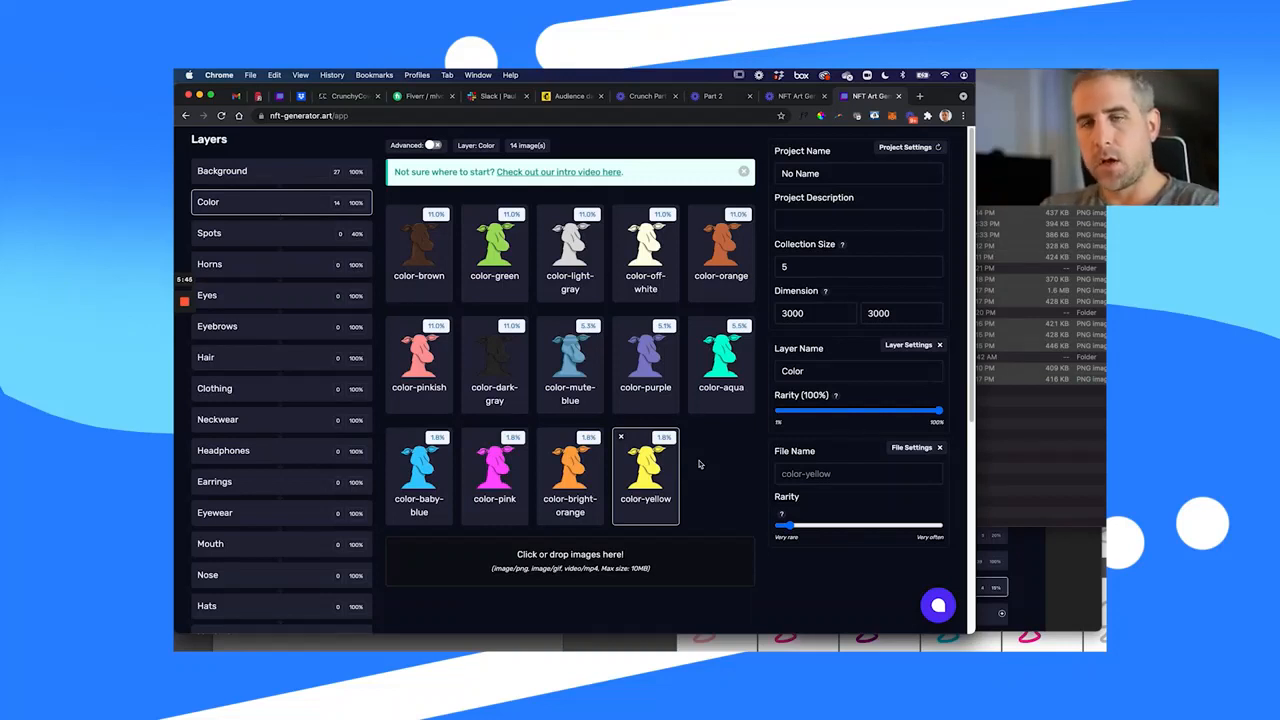
- Check the contents of the Spots, Horns, Background and Color layers
{"action": "left_click", "coordinate": [255, 236]}
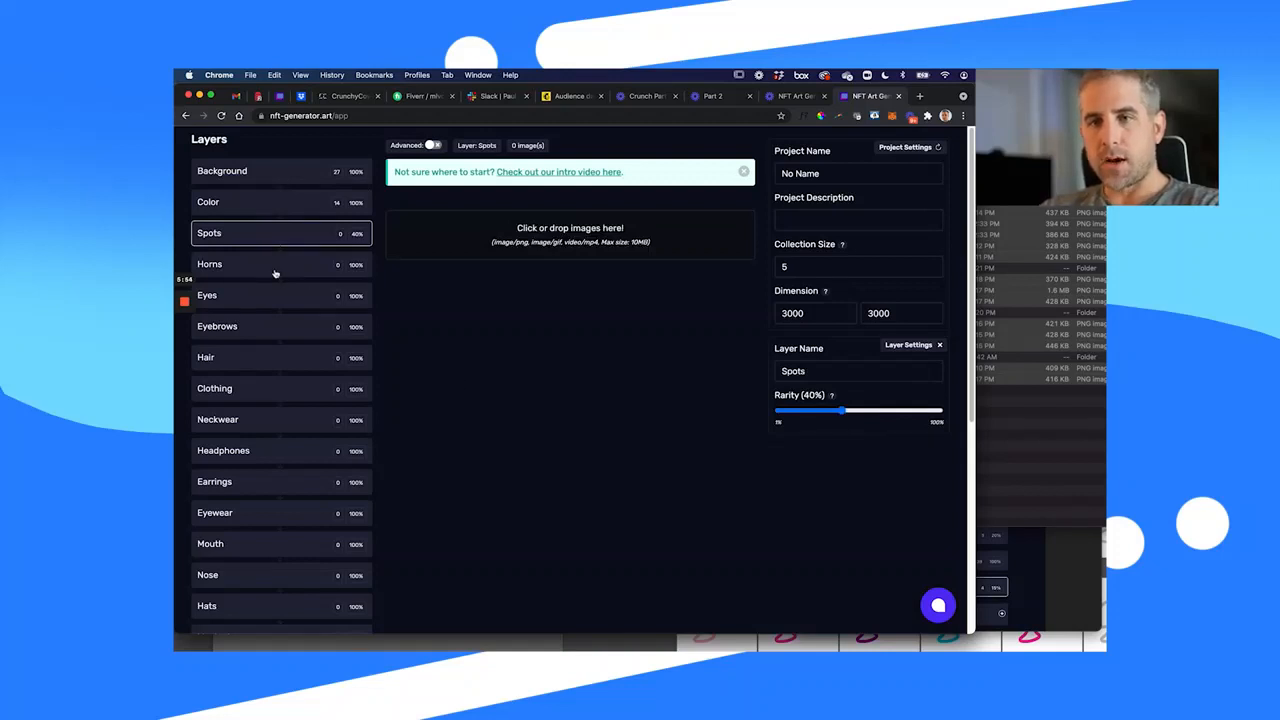
{"action": "left_click", "coordinate": [275, 272]}
{"action": "left_click", "coordinate": [273, 240]}
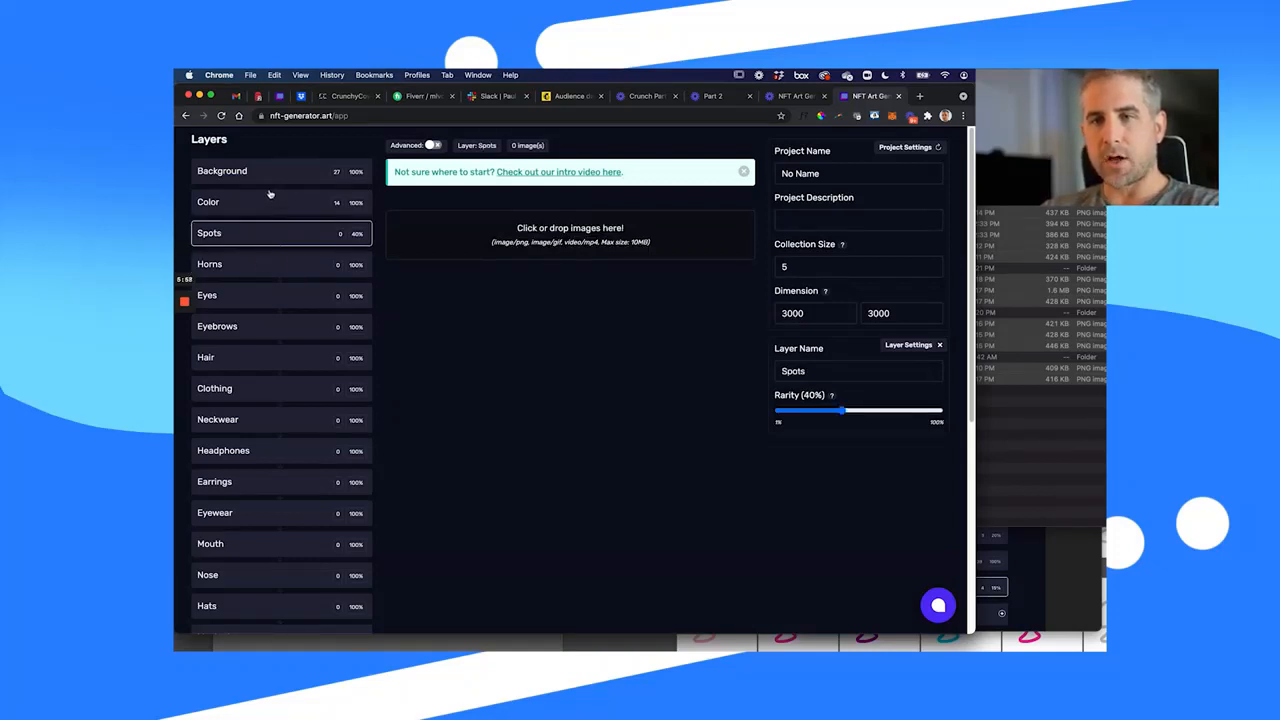
{"action": "left_click", "coordinate": [270, 176]}
{"action": "left_click", "coordinate": [266, 204]}
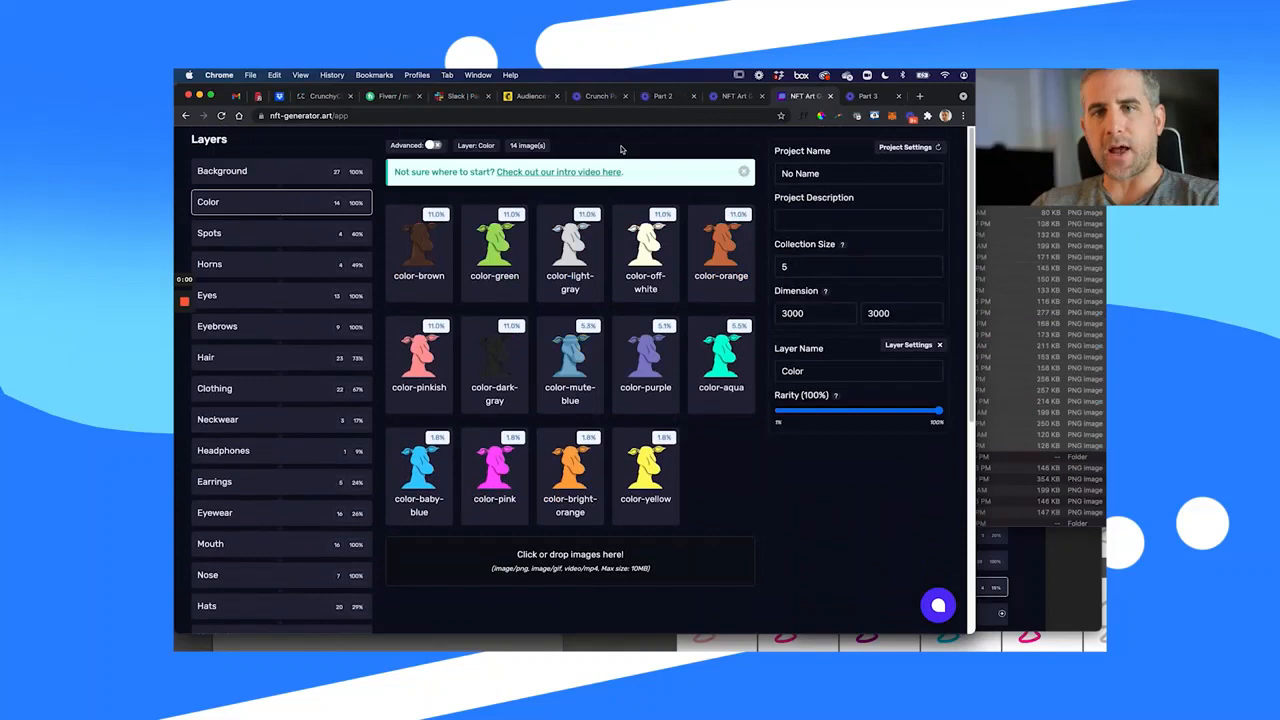
- Review the images and rarities in the Background, Color, Spots, Horns, Eyes and Eyebrows layers in order
{"action": "left_click", "coordinate": [282, 171]}
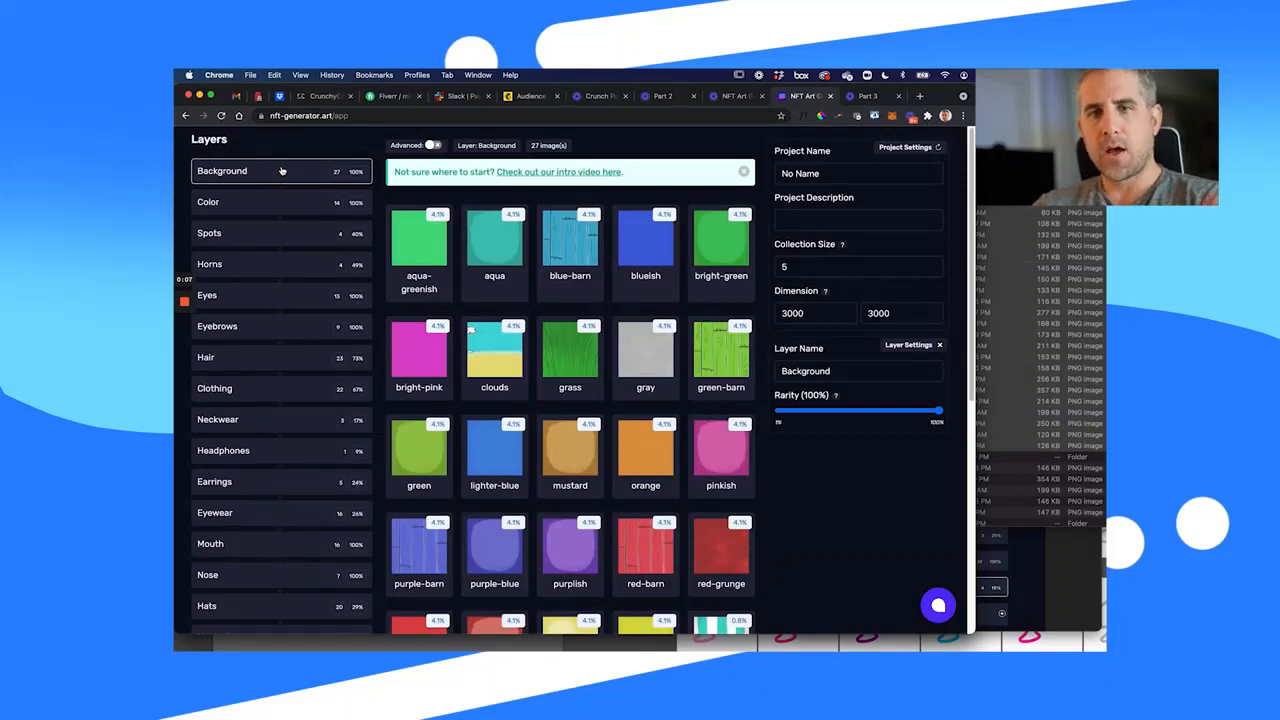
{"action": "left_click", "coordinate": [270, 203]}
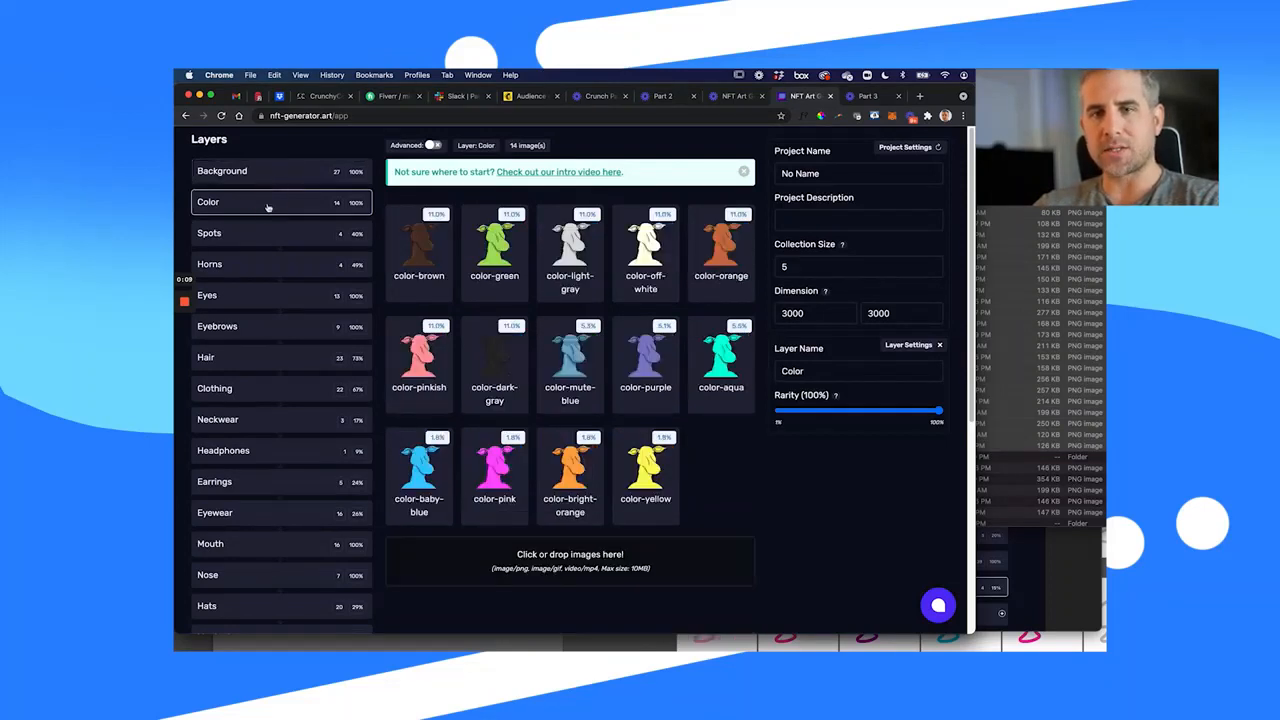
{"action": "left_click", "coordinate": [251, 238]}
{"action": "left_click", "coordinate": [251, 266]}
{"action": "left_click", "coordinate": [251, 293]}
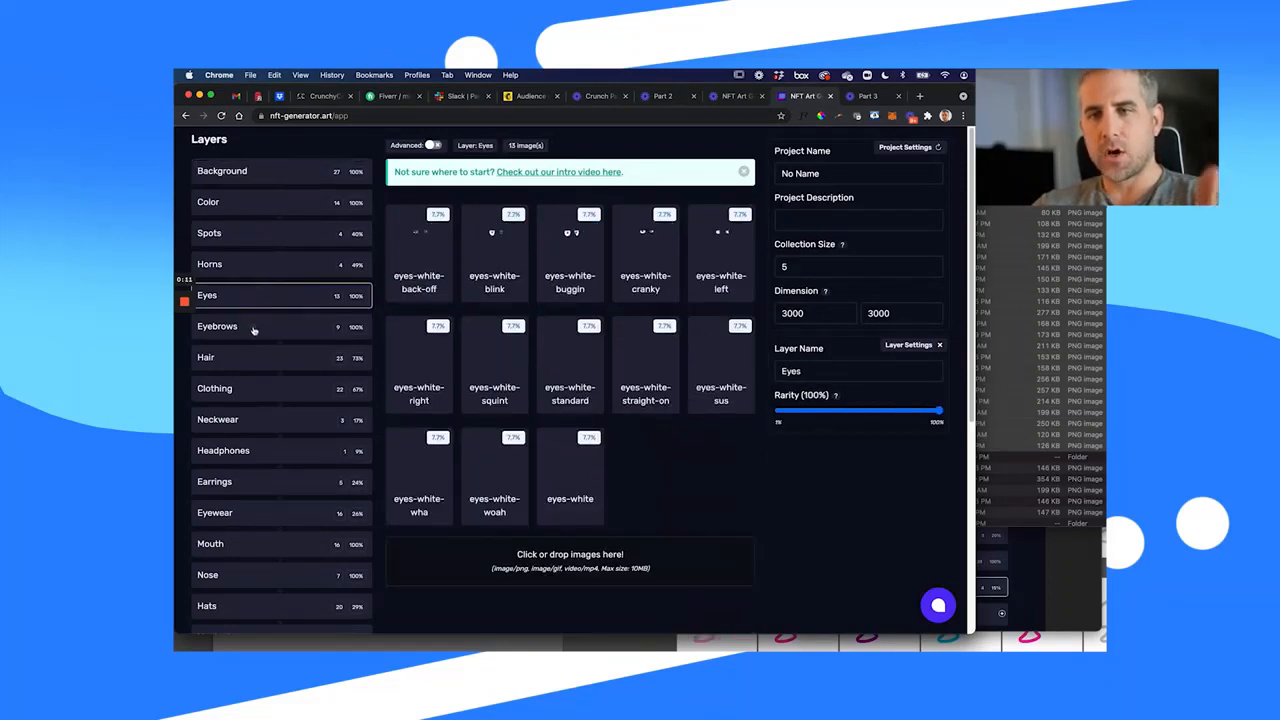
{"action": "left_click", "coordinate": [252, 328]}
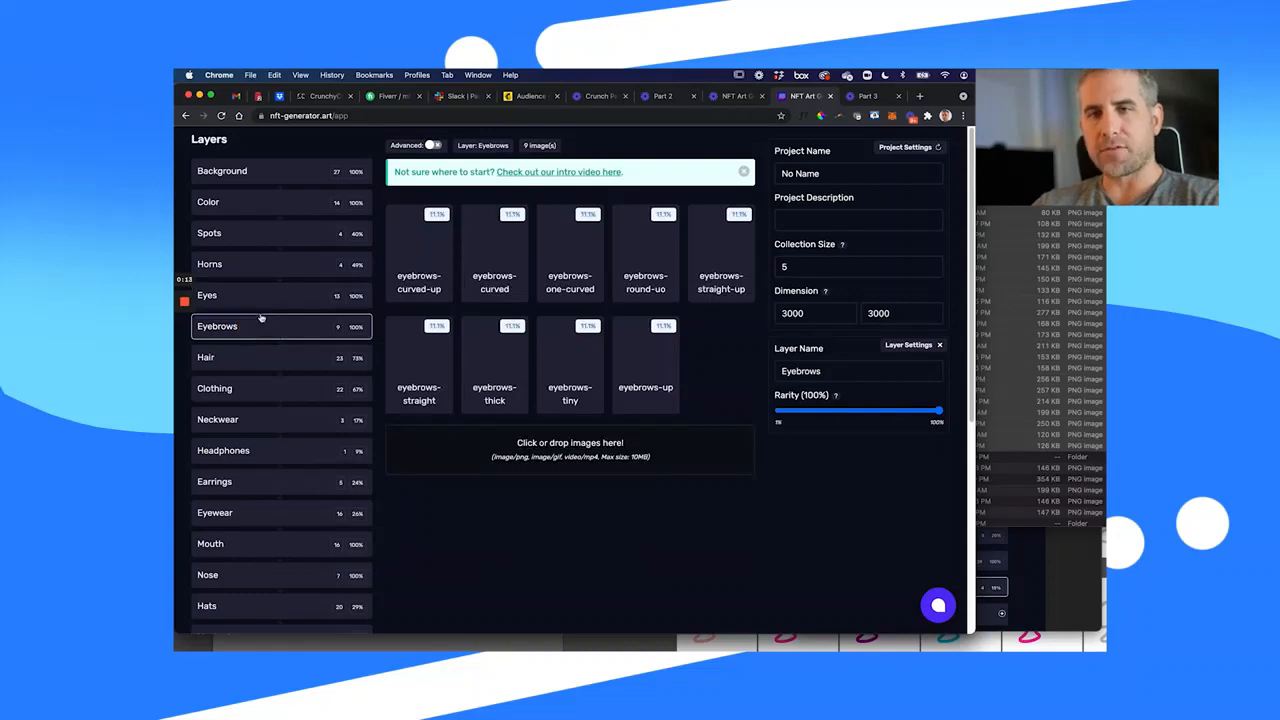
- Review each layer's images and layer rarity in order from Background through Earrings
{"action": "left_click", "coordinate": [310, 176]}
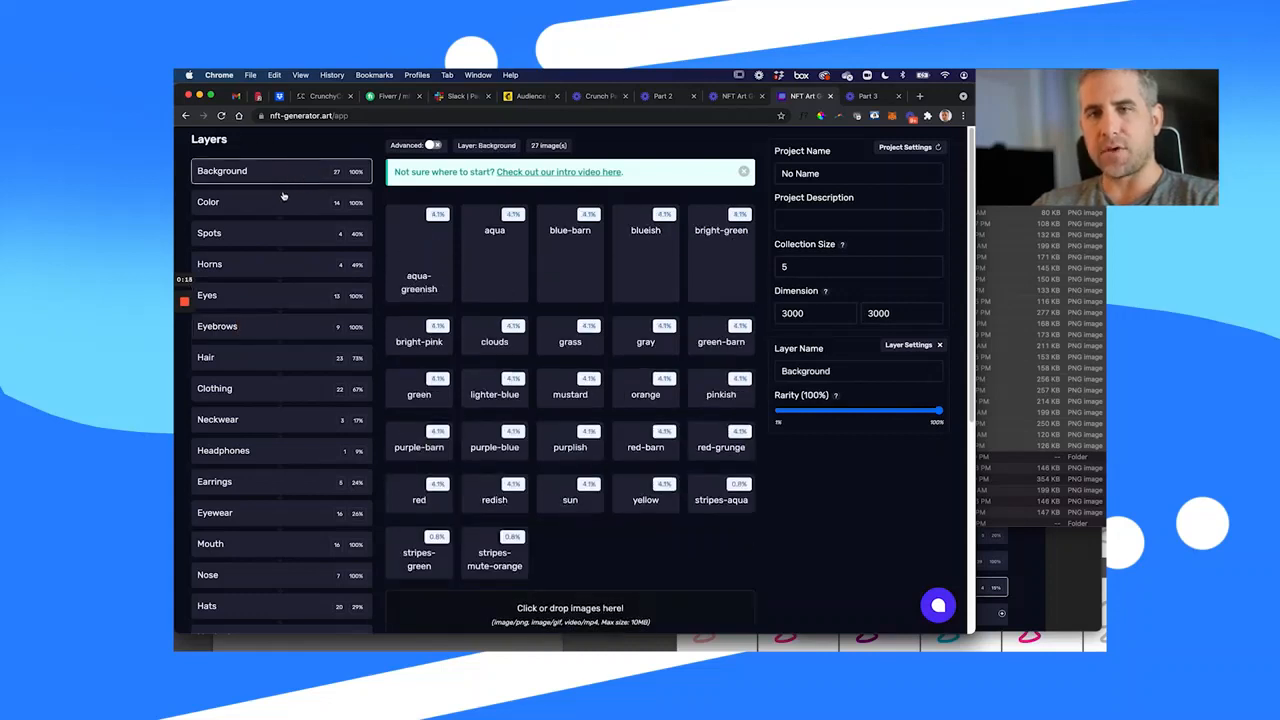
{"action": "left_click", "coordinate": [277, 199]}
{"action": "left_click", "coordinate": [276, 239]}
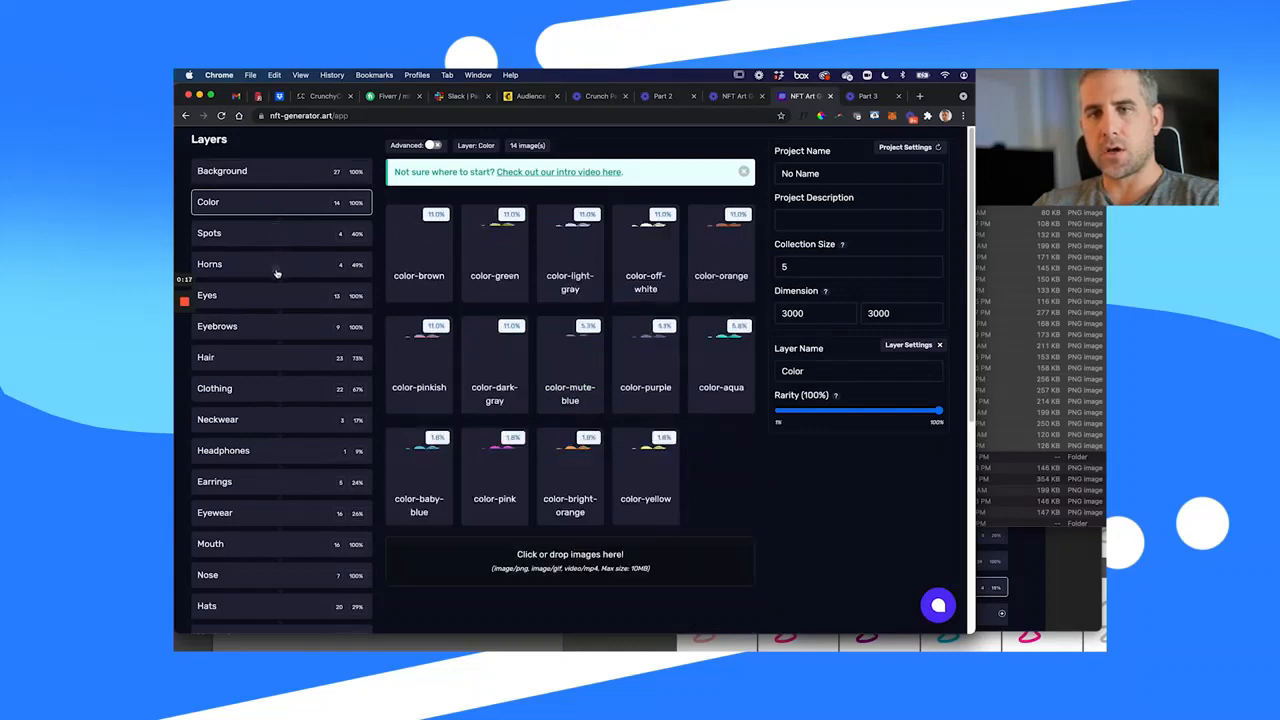
{"action": "left_click", "coordinate": [276, 268]}
{"action": "left_click", "coordinate": [269, 299]}
{"action": "left_click", "coordinate": [270, 329]}
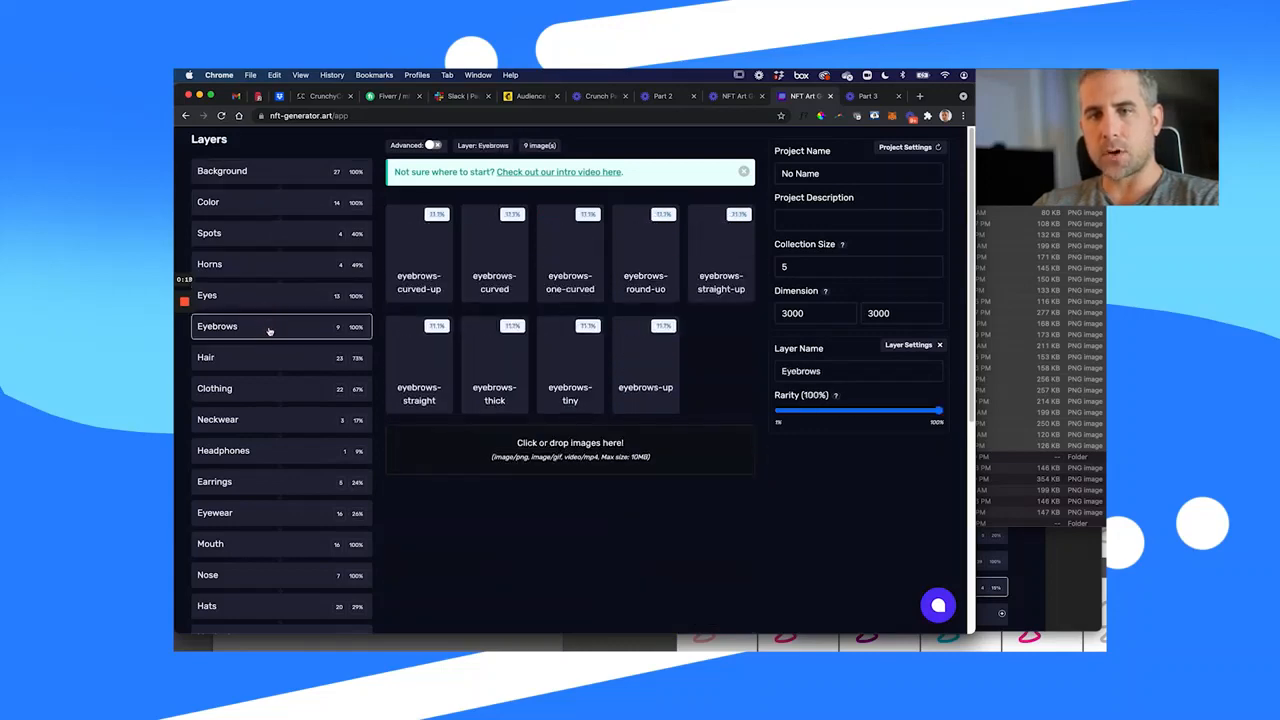
{"action": "left_click", "coordinate": [269, 358]}
{"action": "left_click", "coordinate": [266, 389]}
{"action": "left_click", "coordinate": [264, 418]}
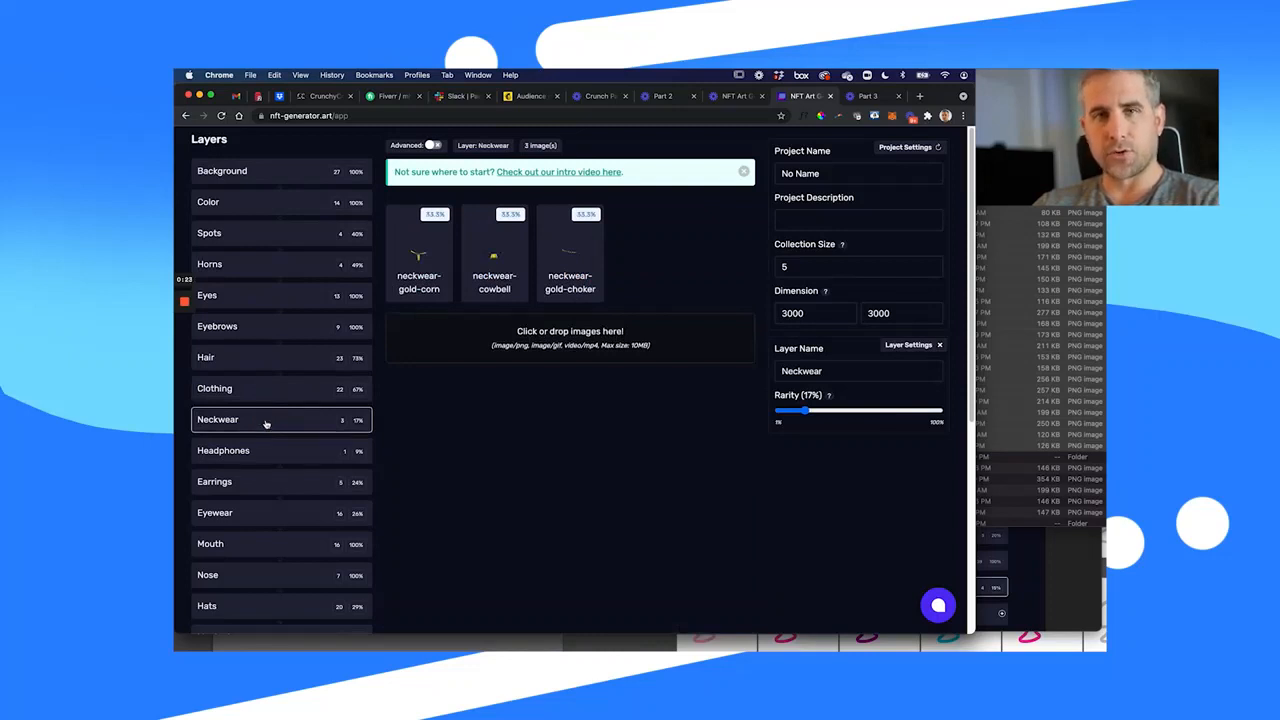
{"action": "left_click", "coordinate": [265, 451]}
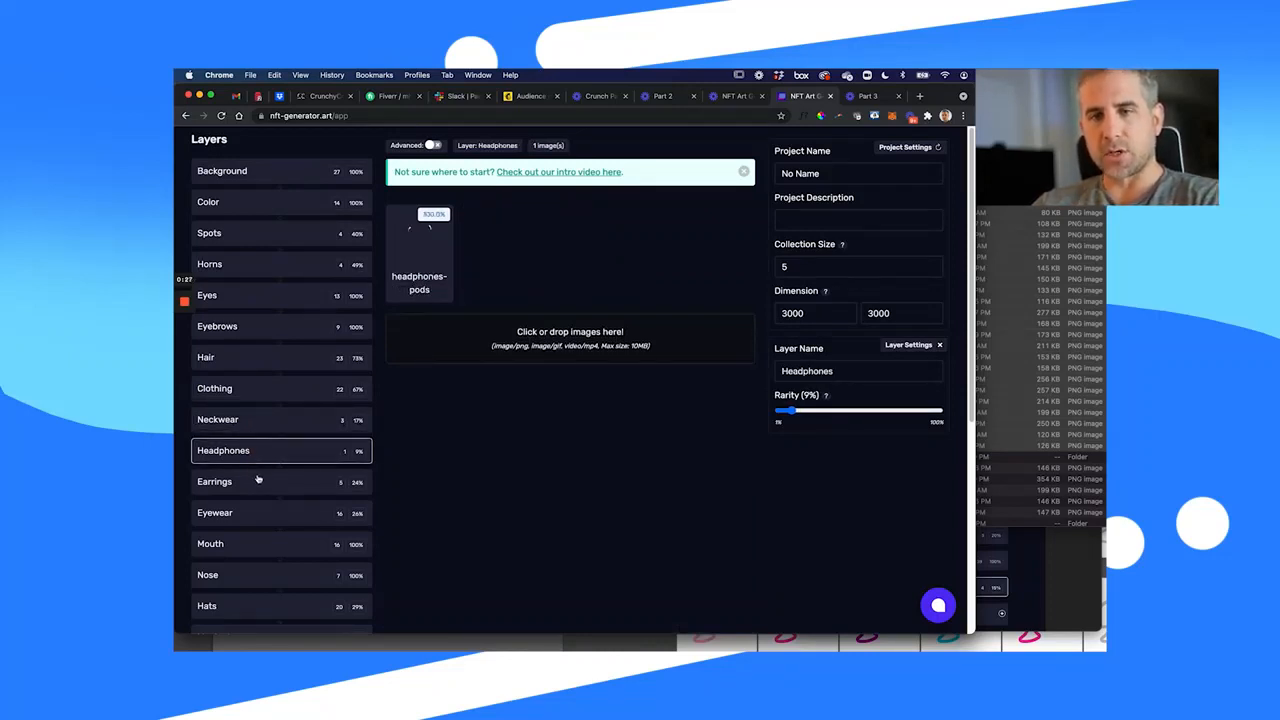
{"action": "double_click", "coordinate": [257, 481]}
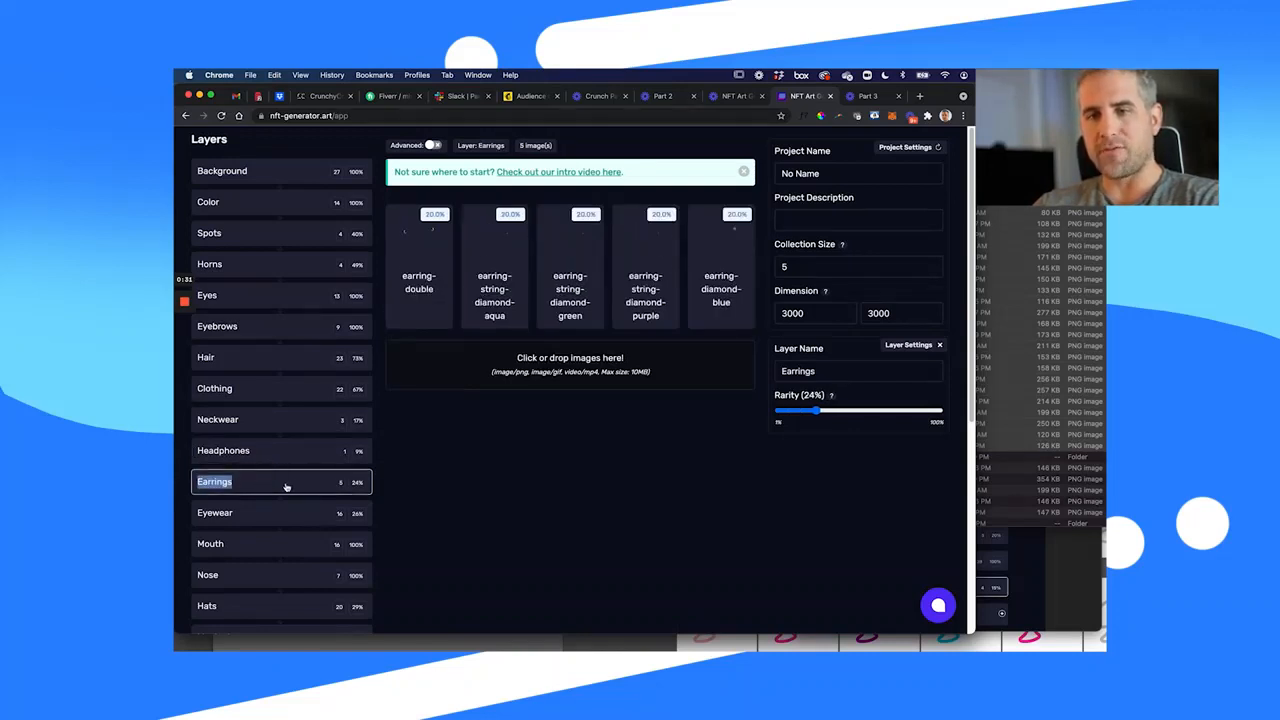
{"action": "left_click", "coordinate": [434, 468]}
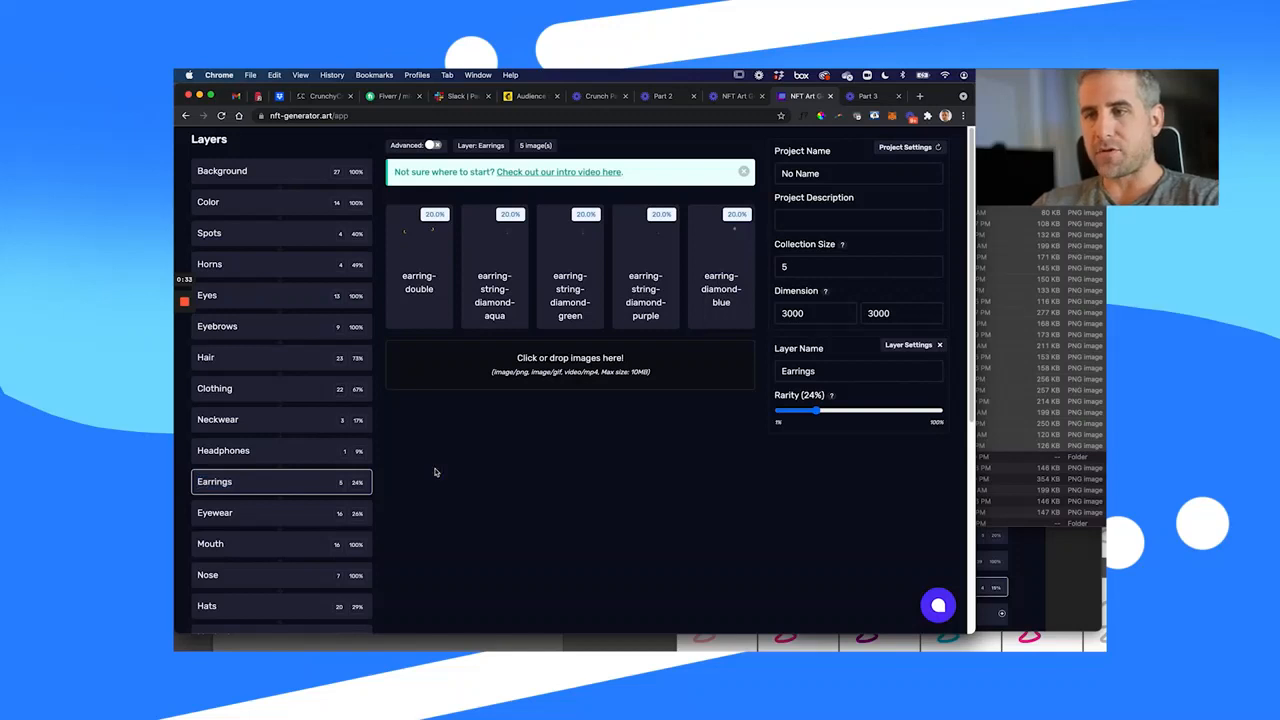
- Set the project's collection size to 9999
{"action": "left_click", "coordinate": [801, 315]}
{"action": "left_click", "coordinate": [787, 266]}
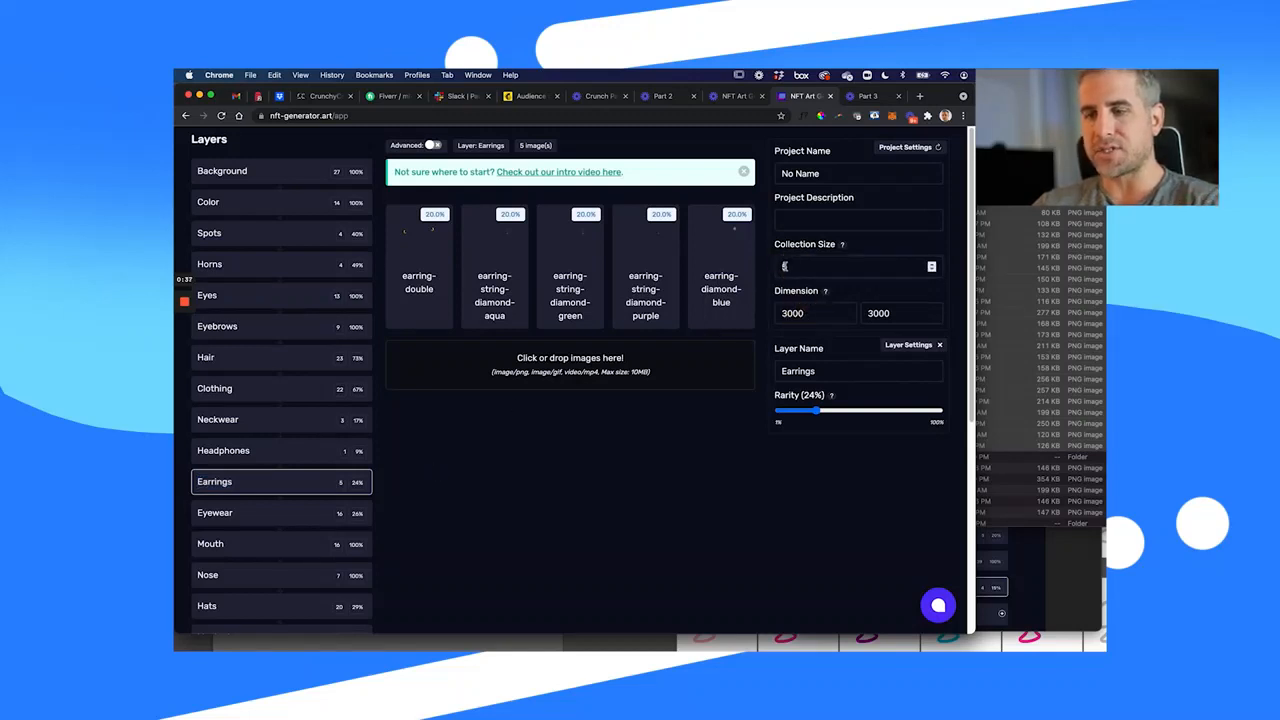
{"action": "key", "text": "BackSpace"}
{"action": "type", "text": "9999"}
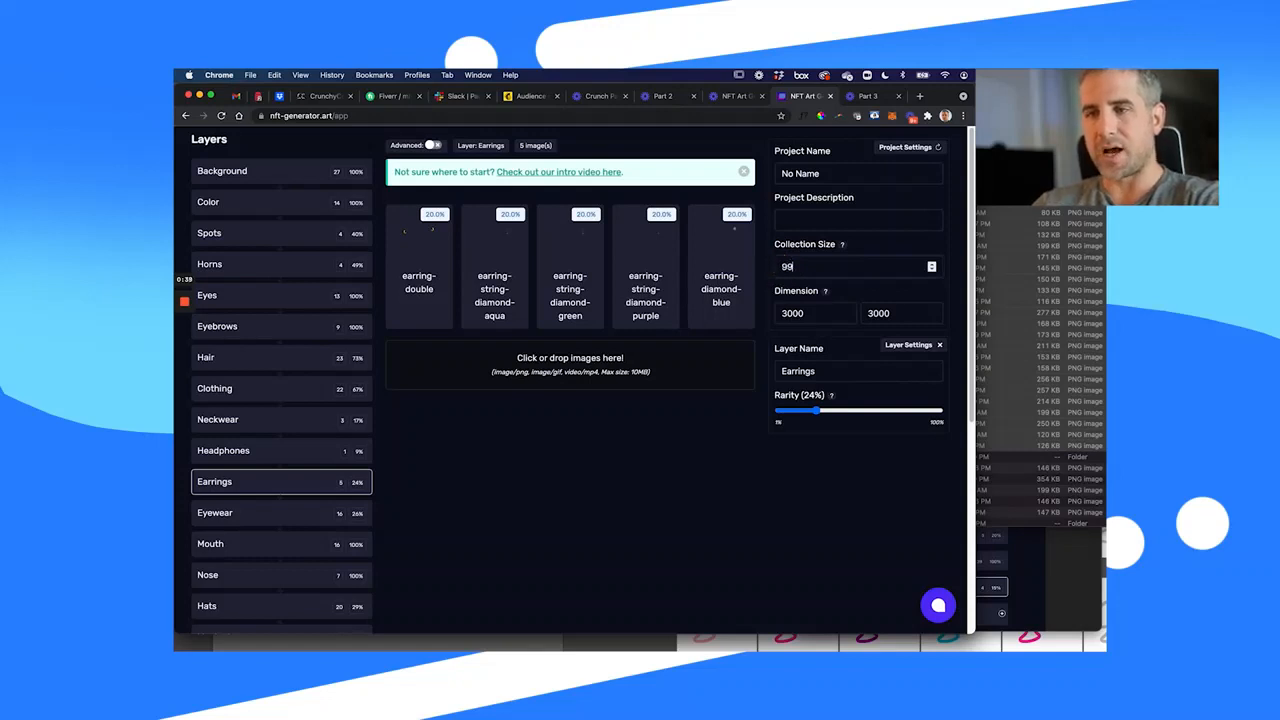
{"action": "left_click", "coordinate": [669, 479]}
- Set the project name to "Crunchy Cows"
{"action": "left_click", "coordinate": [820, 173]}
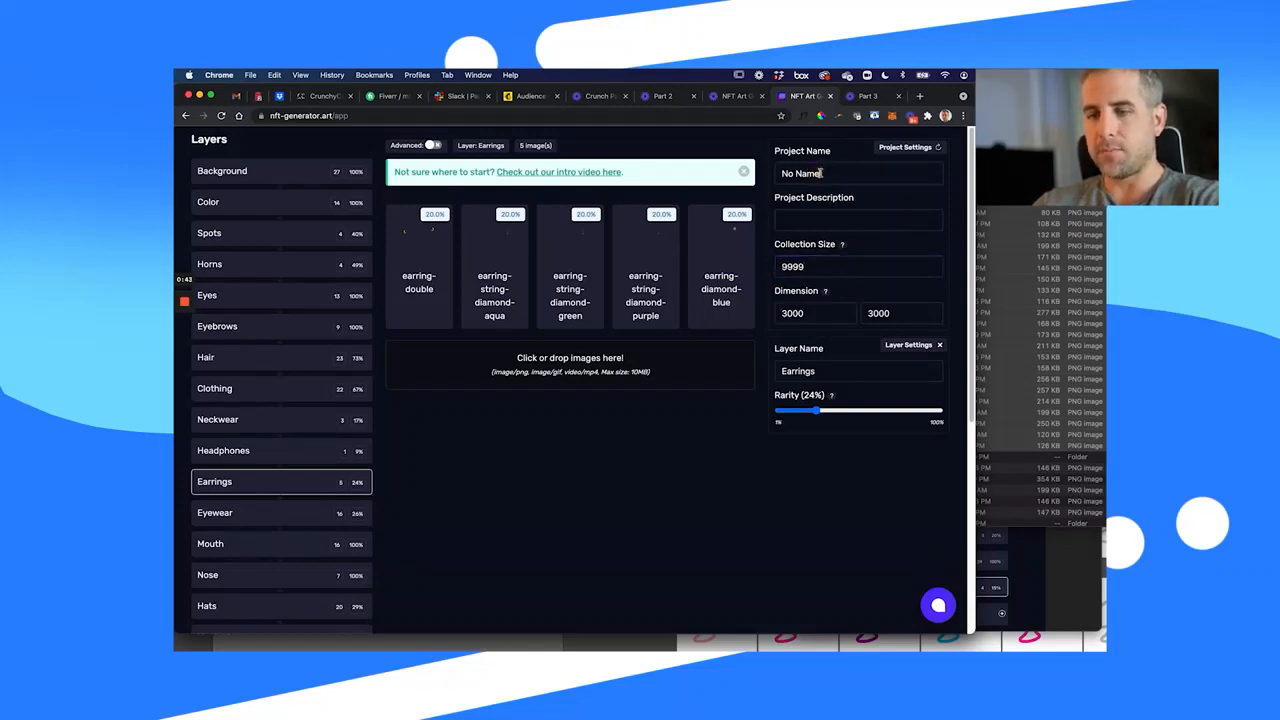
{"action": "left_click_drag", "start_coordinate": [820, 173], "coordinate": [771, 172]}
{"action": "type", "text": "Crunchy"}
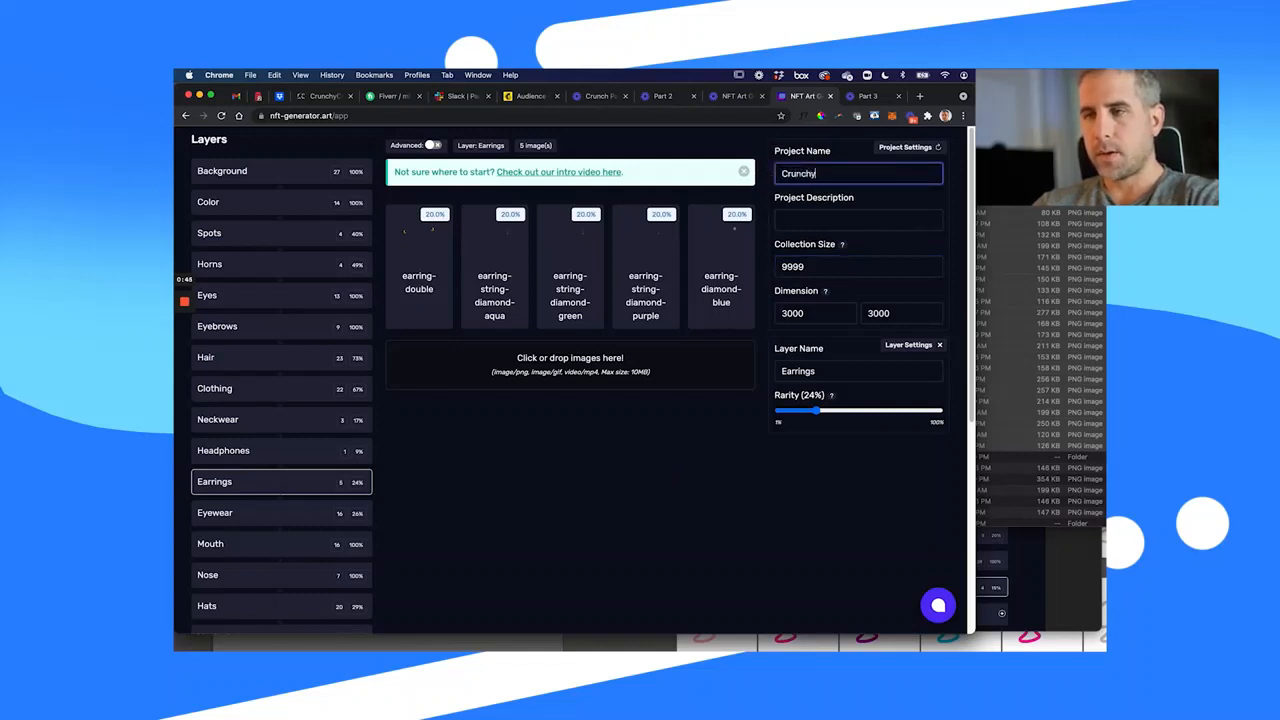
{"action": "type", "text": " Cows"}
- Enter the project description "9,999 Cows chowing down on the Ethereum blockchain"
{"action": "left_click", "coordinate": [792, 216]}
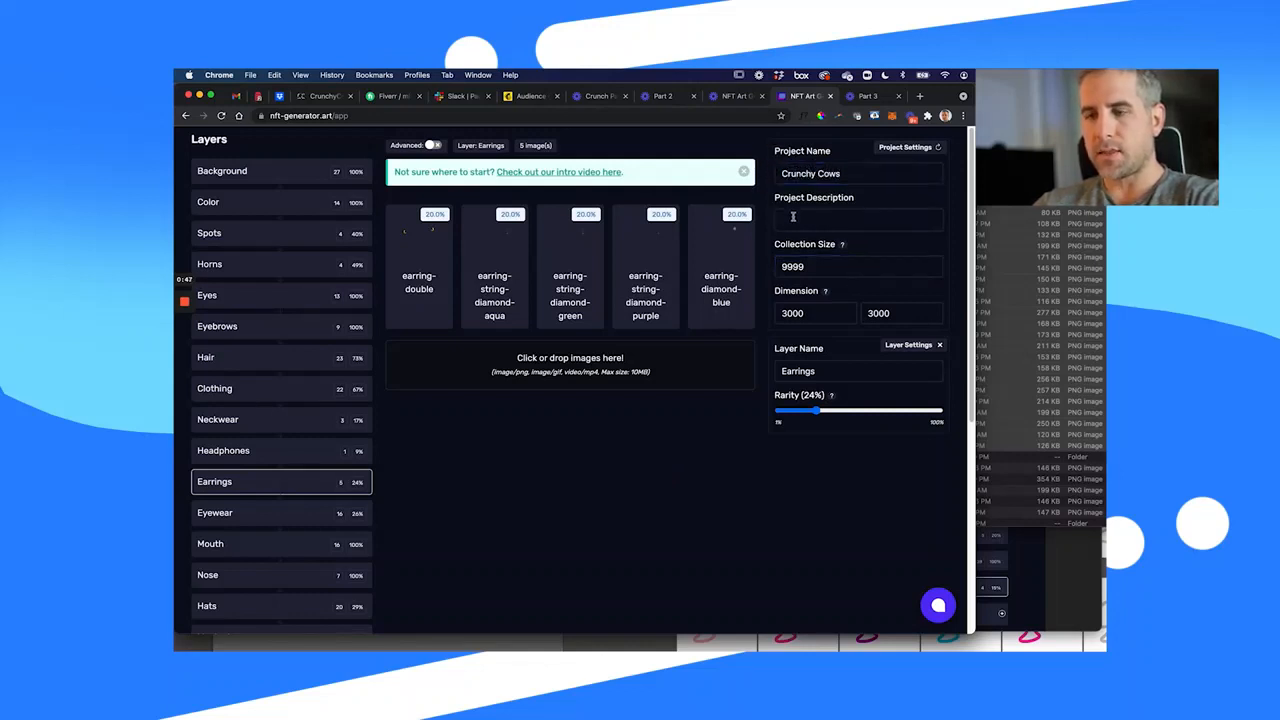
{"action": "type", "text": "9,999"}
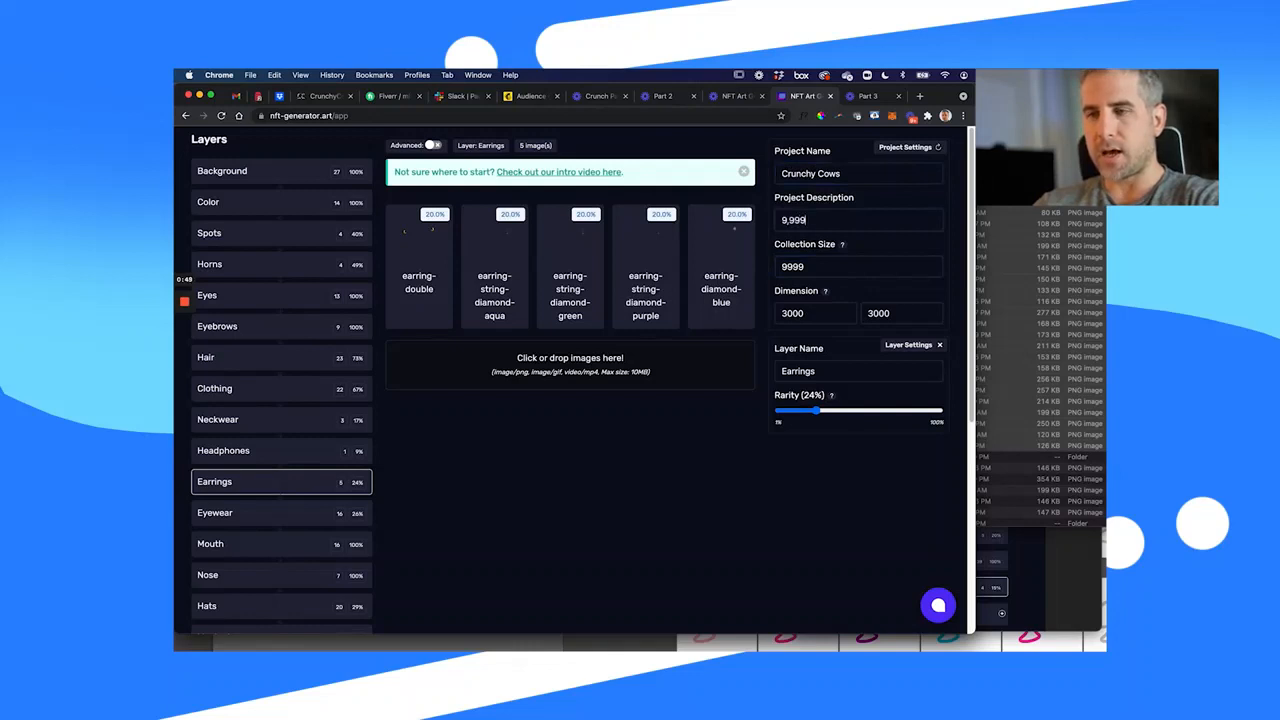
{"action": "type", "text": " Cows"}
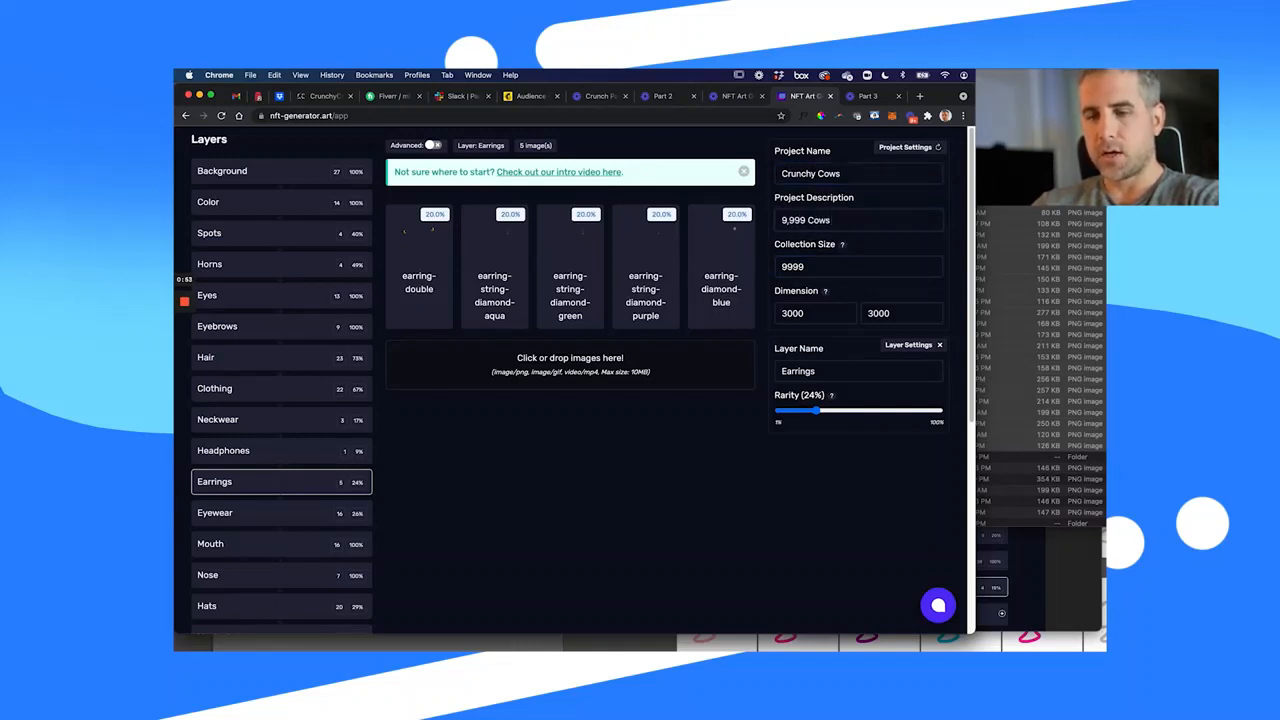
{"action": "type", "text": " chowing doqwn"}
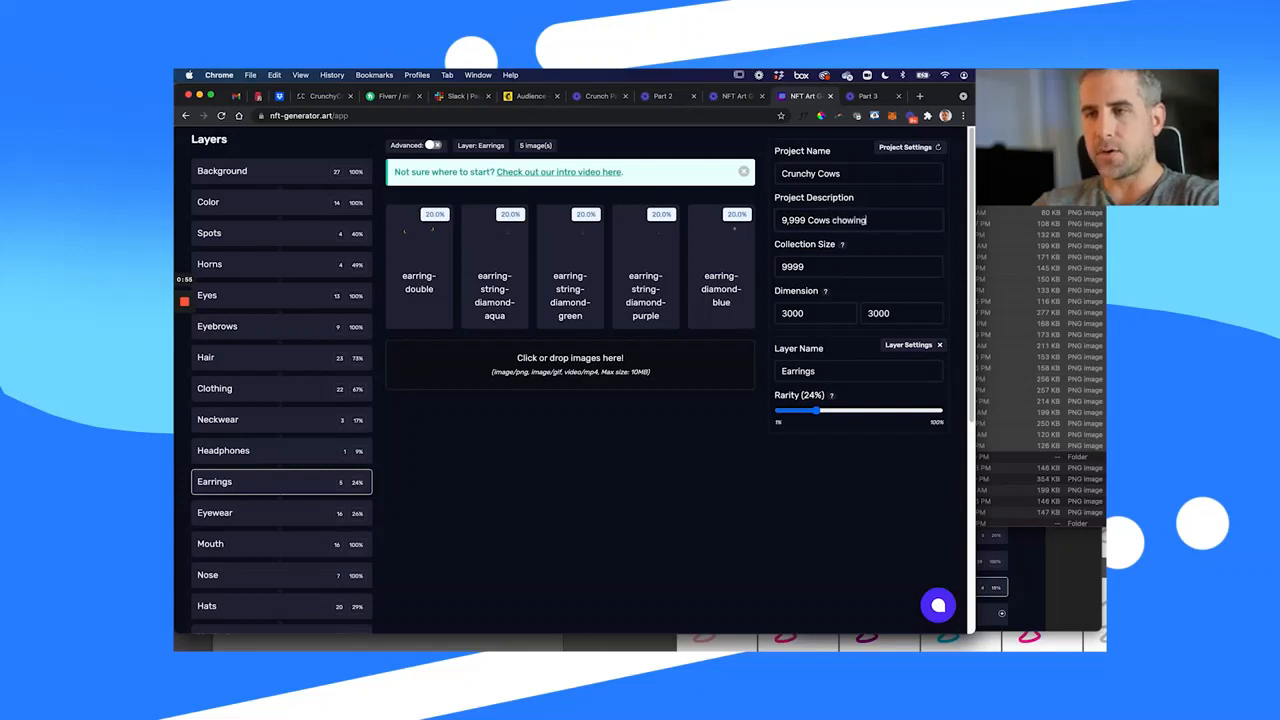
{"action": "key", "text": "BackSpace"}
{"action": "key", "text": "BackSpace"}
{"action": "key", "text": "BackSpace"}
{"action": "key", "text": "BackSpace"}
{"action": "type", "text": "wn on rh"}
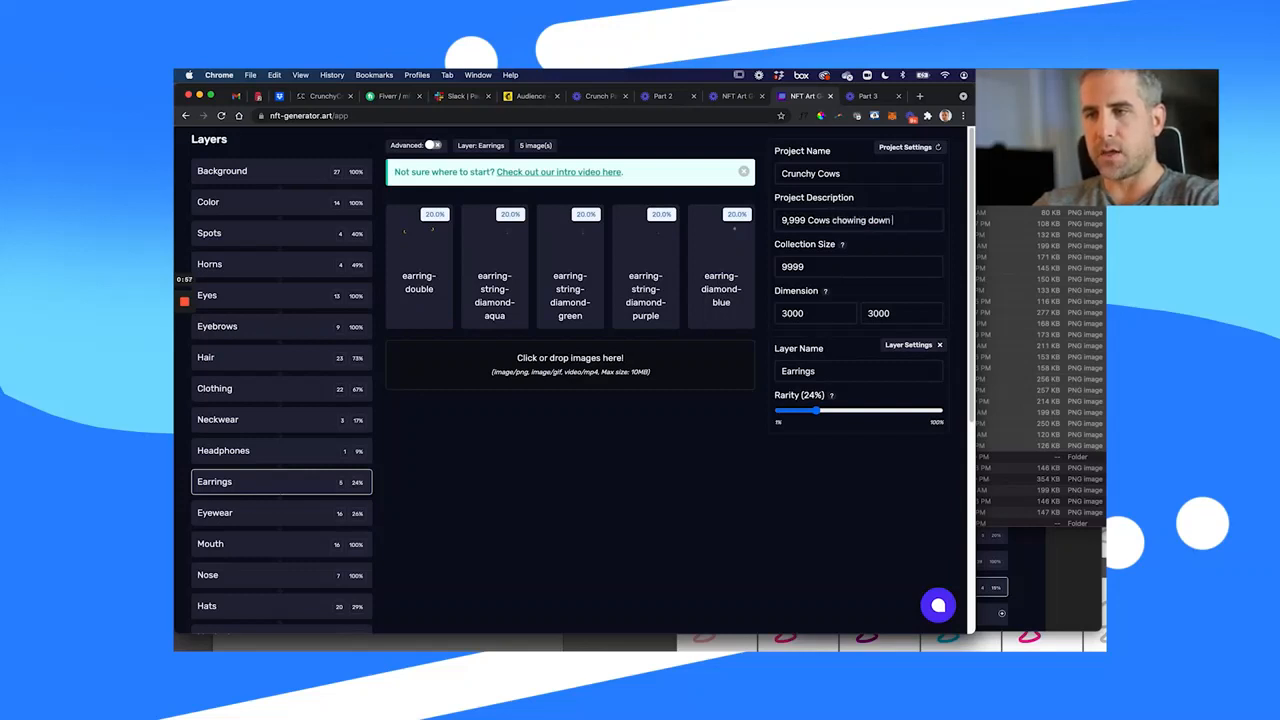
{"action": "key", "text": "BackSpace"}
{"action": "key", "text": "BackSpace"}
{"action": "type", "text": "the "}
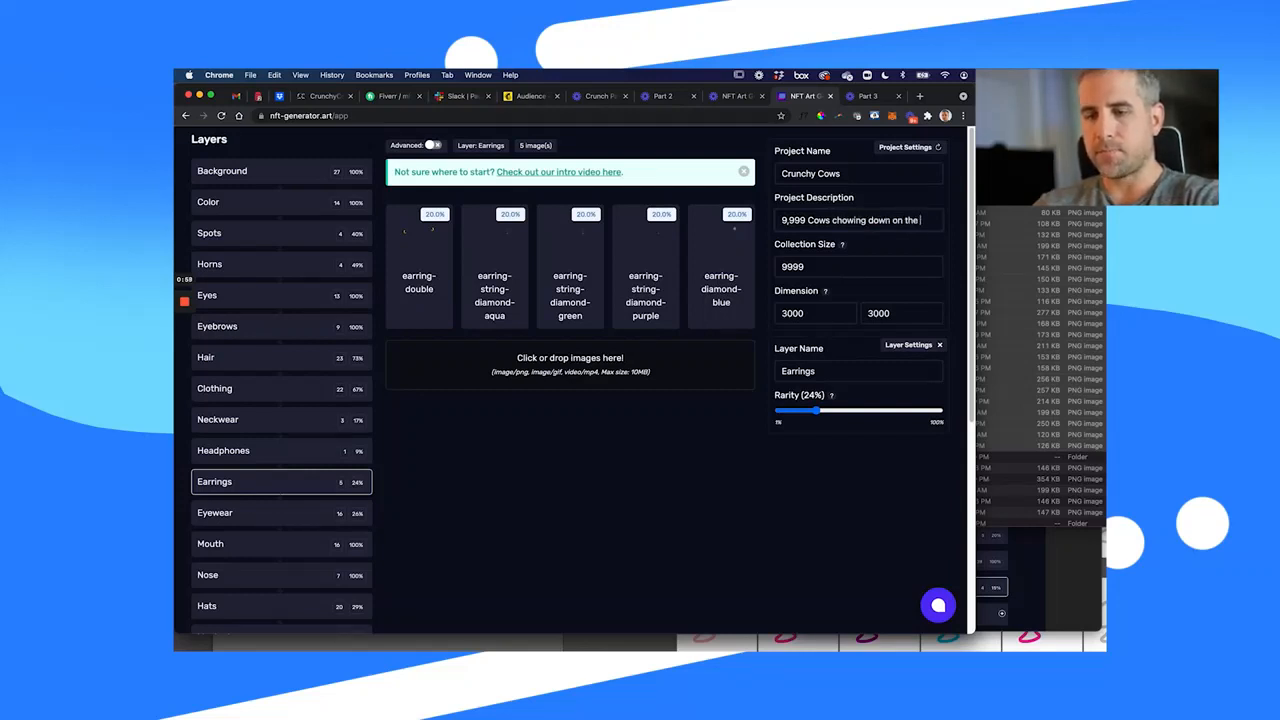
{"action": "type", "text": "Ethereum b"}
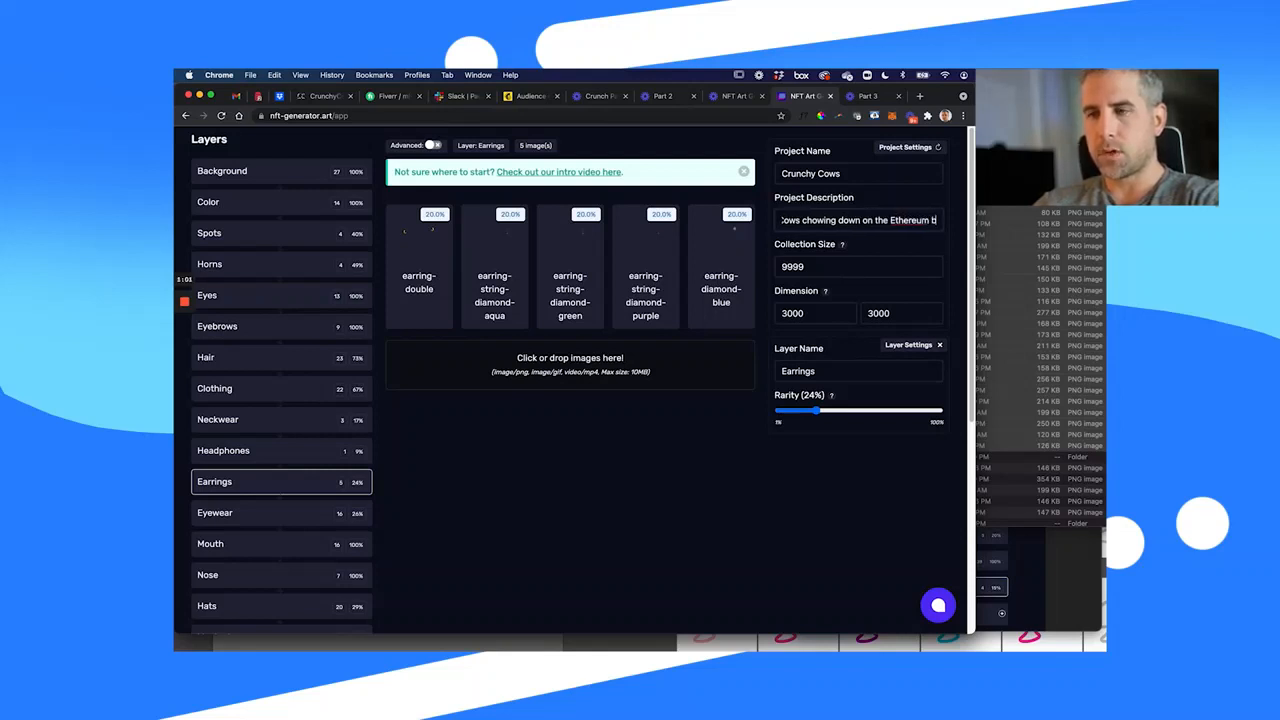
{"action": "type", "text": "lockchain"}
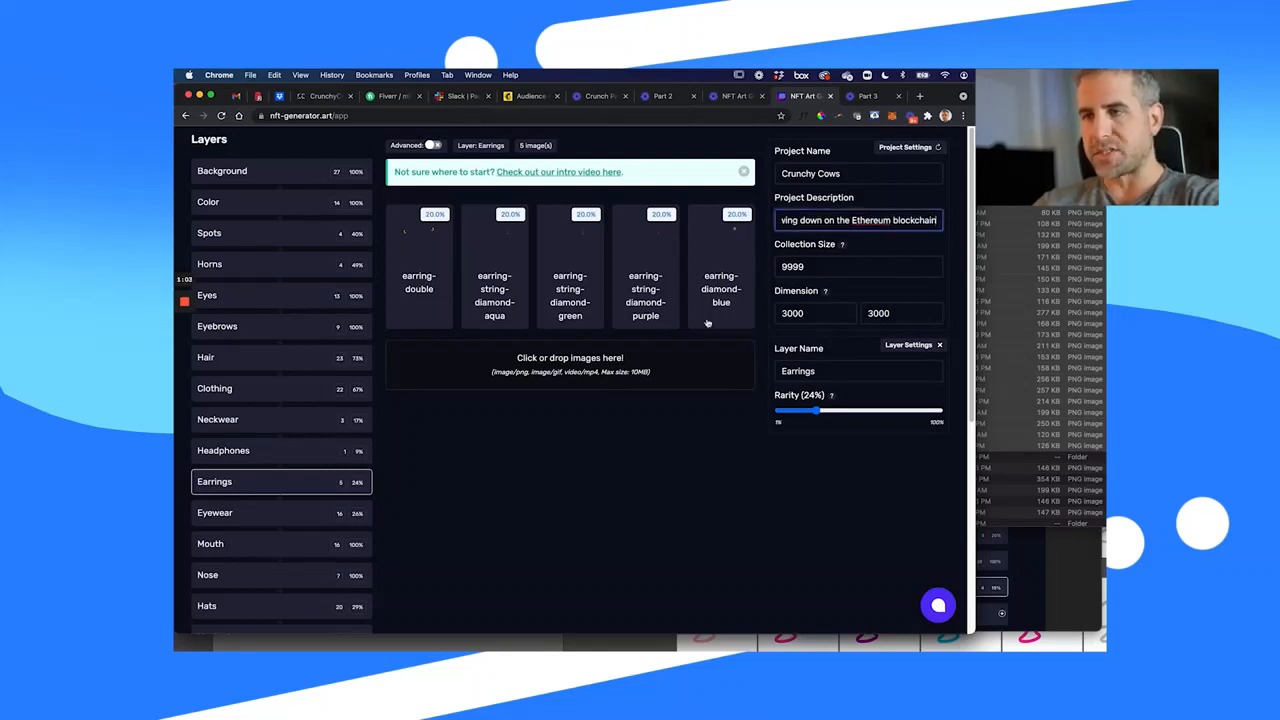
{"action": "left_click_drag", "start_coordinate": [817, 218], "coordinate": [760, 222]}
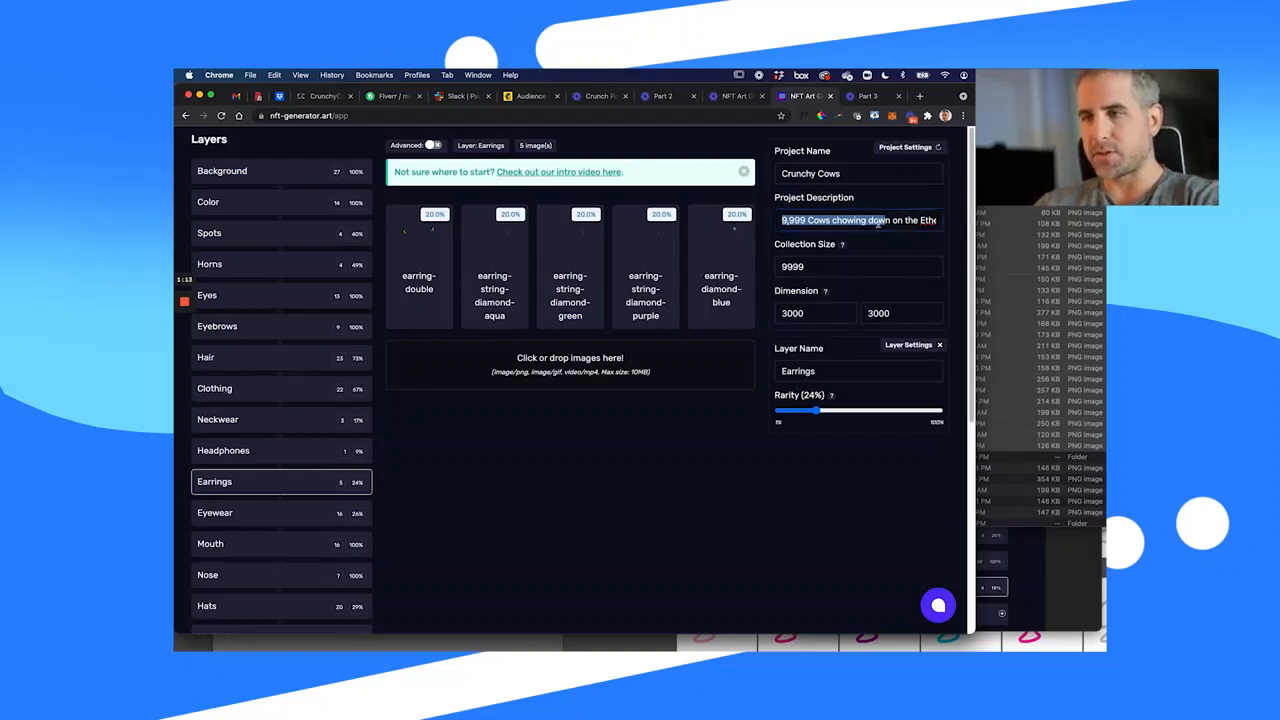
{"action": "left_click_drag", "start_coordinate": [892, 220], "coordinate": [946, 224]}
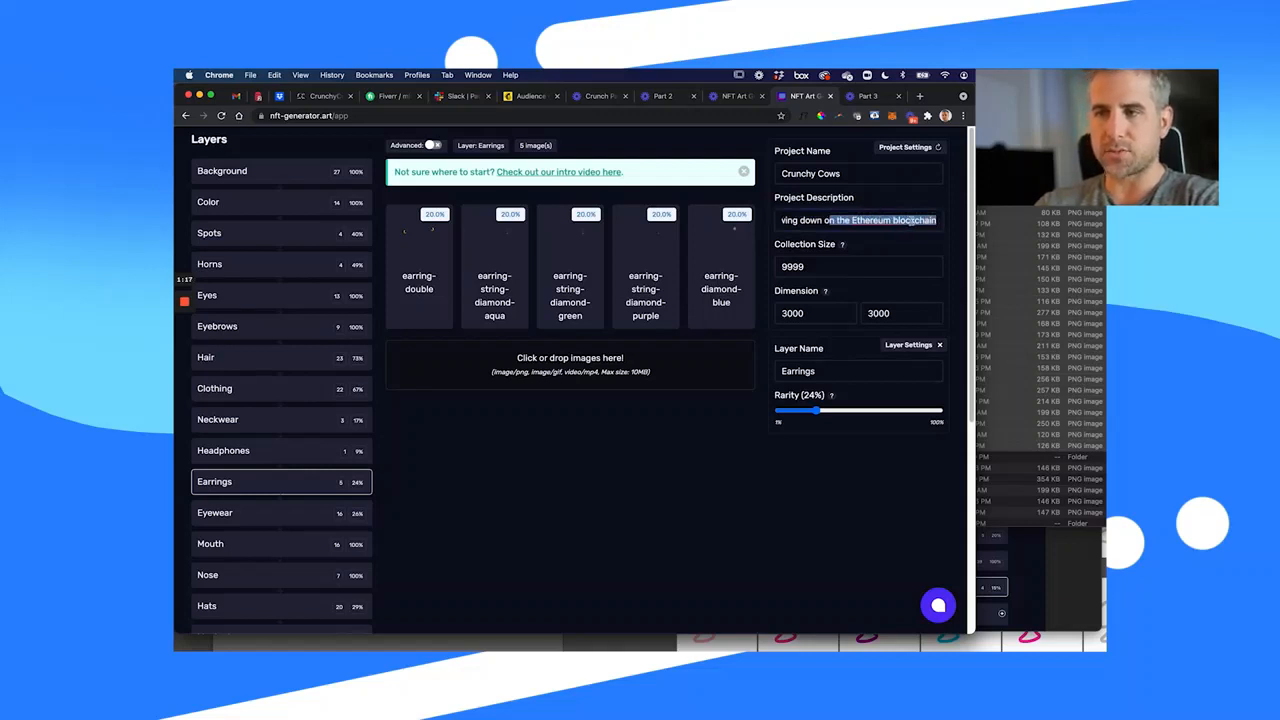
{"action": "left_click", "coordinate": [845, 173]}
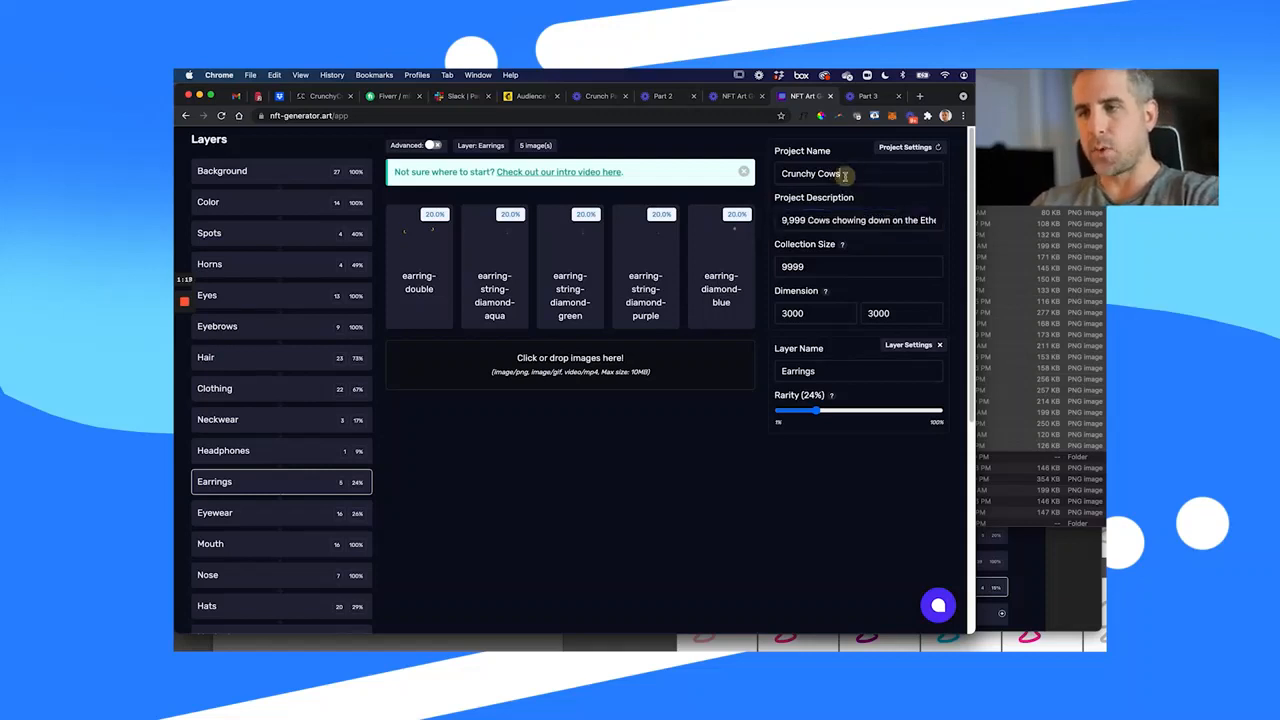
{"action": "left_click", "coordinate": [845, 173]}
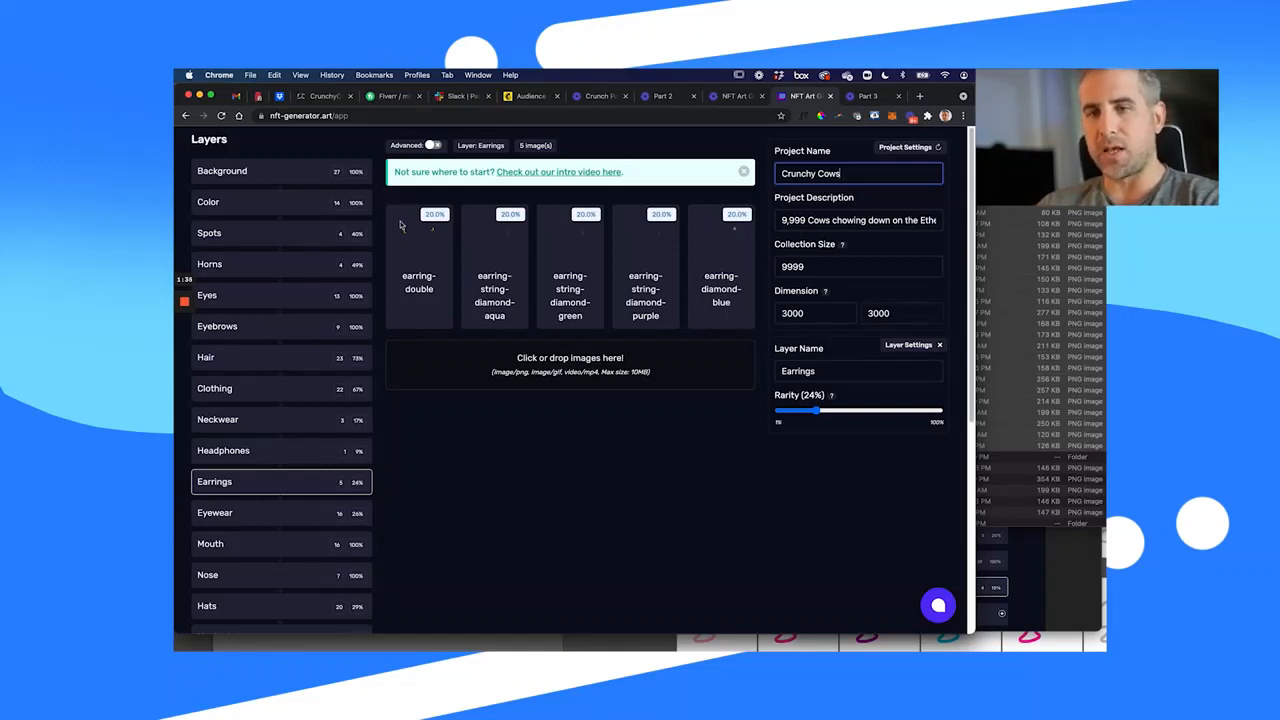
- Lower the rarity of the earring-string-diamond-aqua image in the Earrings layer to 9.9%
{"action": "left_click", "coordinate": [509, 260]}
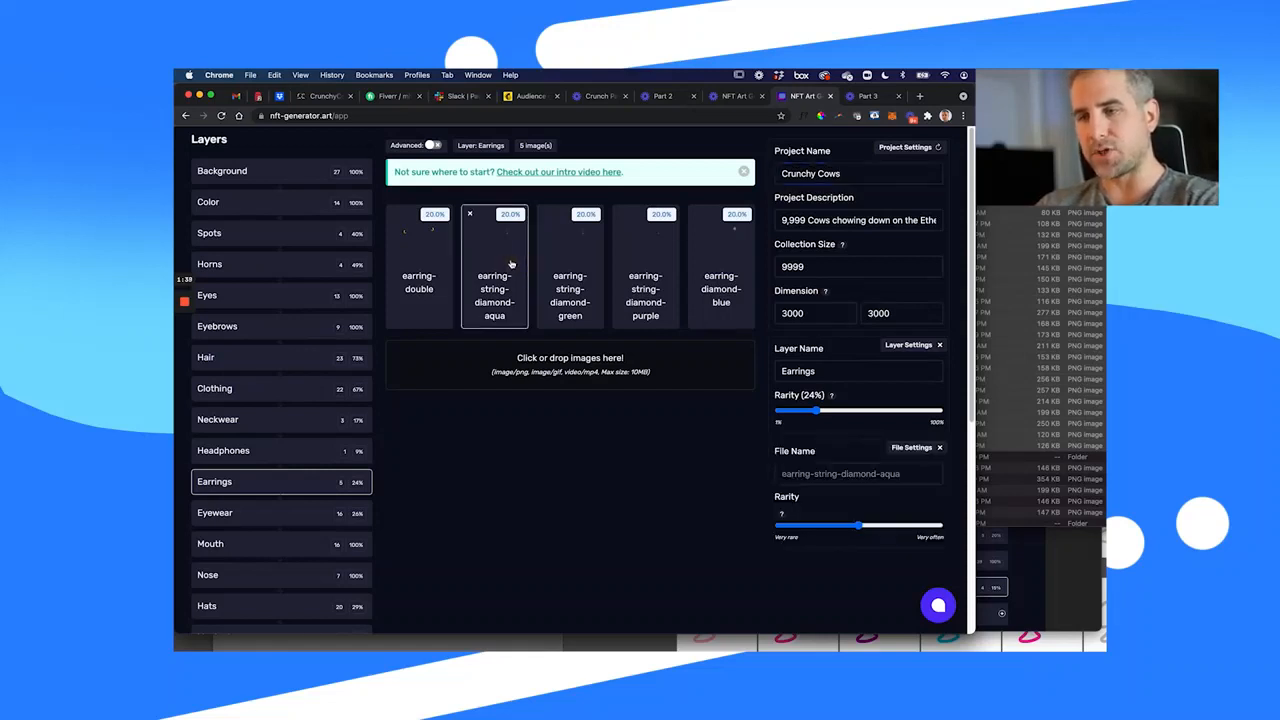
{"action": "left_click", "coordinate": [814, 527]}
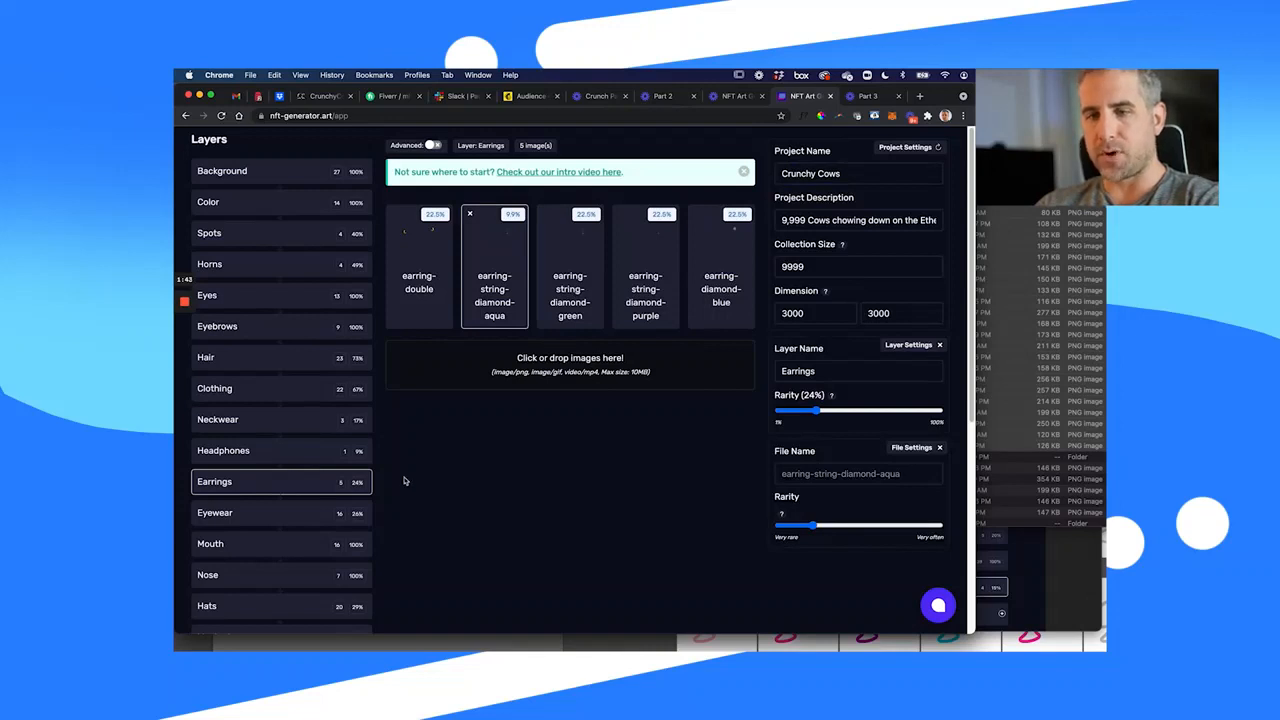
- Examine the available collection sizes and their prices for generating the collection
{"action": "scroll", "coordinate": [404, 481], "scroll_direction": "down", "scroll_amount": 5}
{"action": "scroll", "coordinate": [404, 481], "scroll_direction": "down", "scroll_amount": 2}
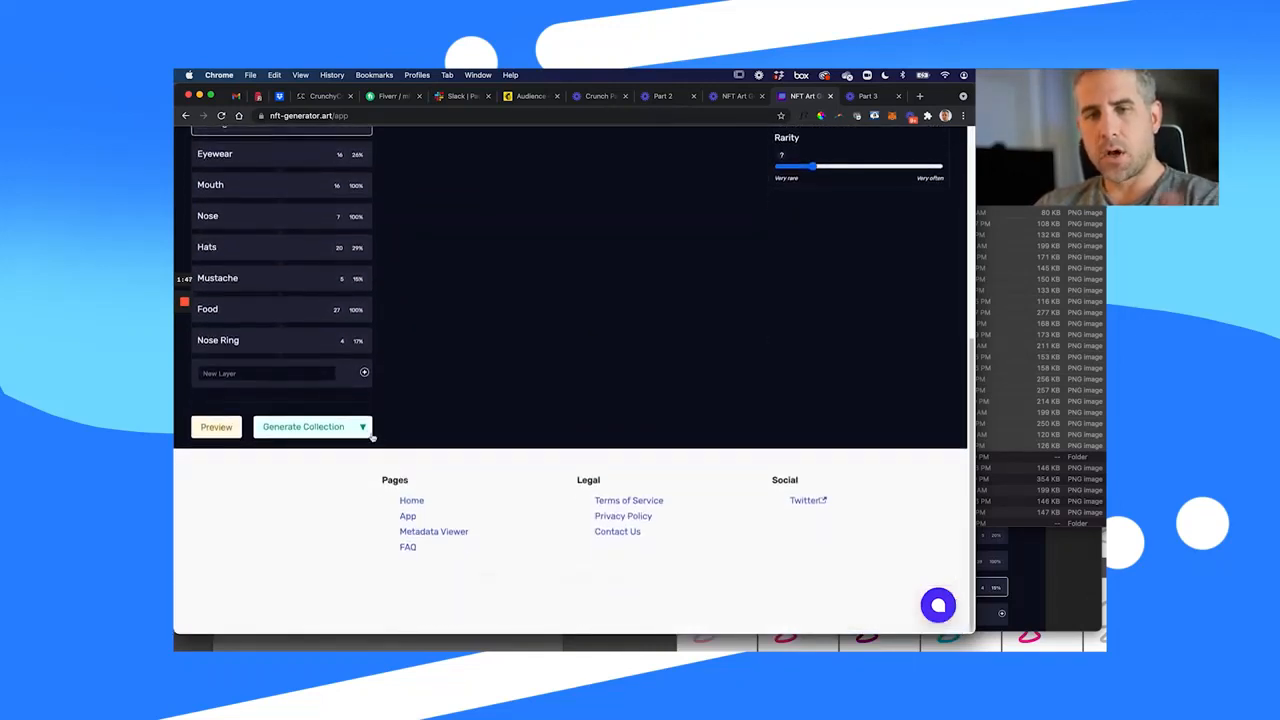
{"action": "left_click", "coordinate": [366, 430]}
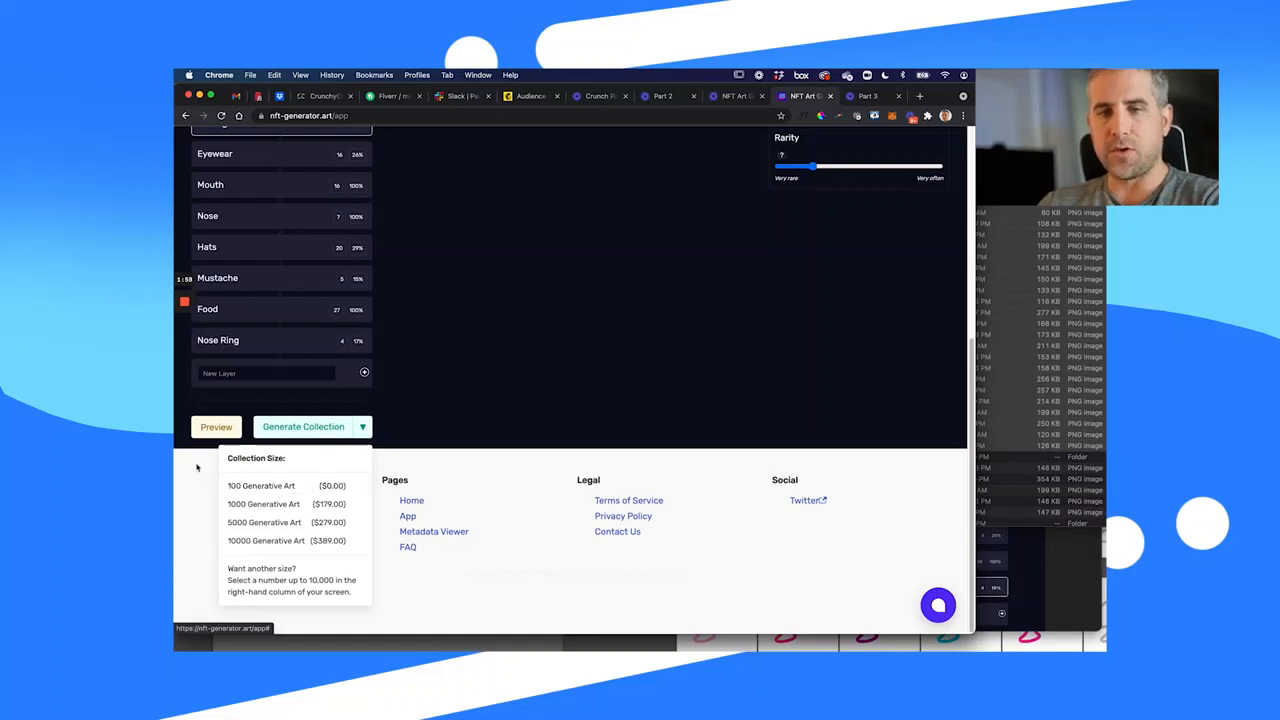
{"action": "scroll", "coordinate": [548, 344], "scroll_direction": "up", "scroll_amount": 2}
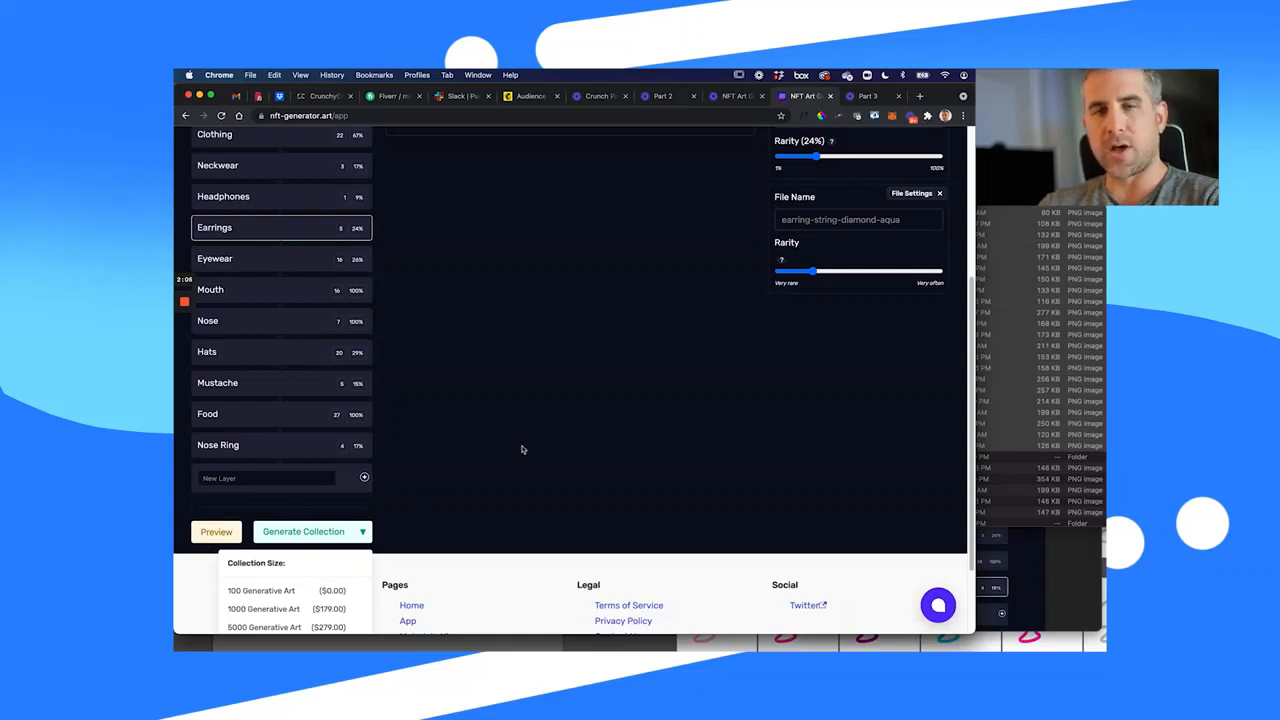
{"action": "scroll", "coordinate": [520, 447], "scroll_direction": "down", "scroll_amount": 1}
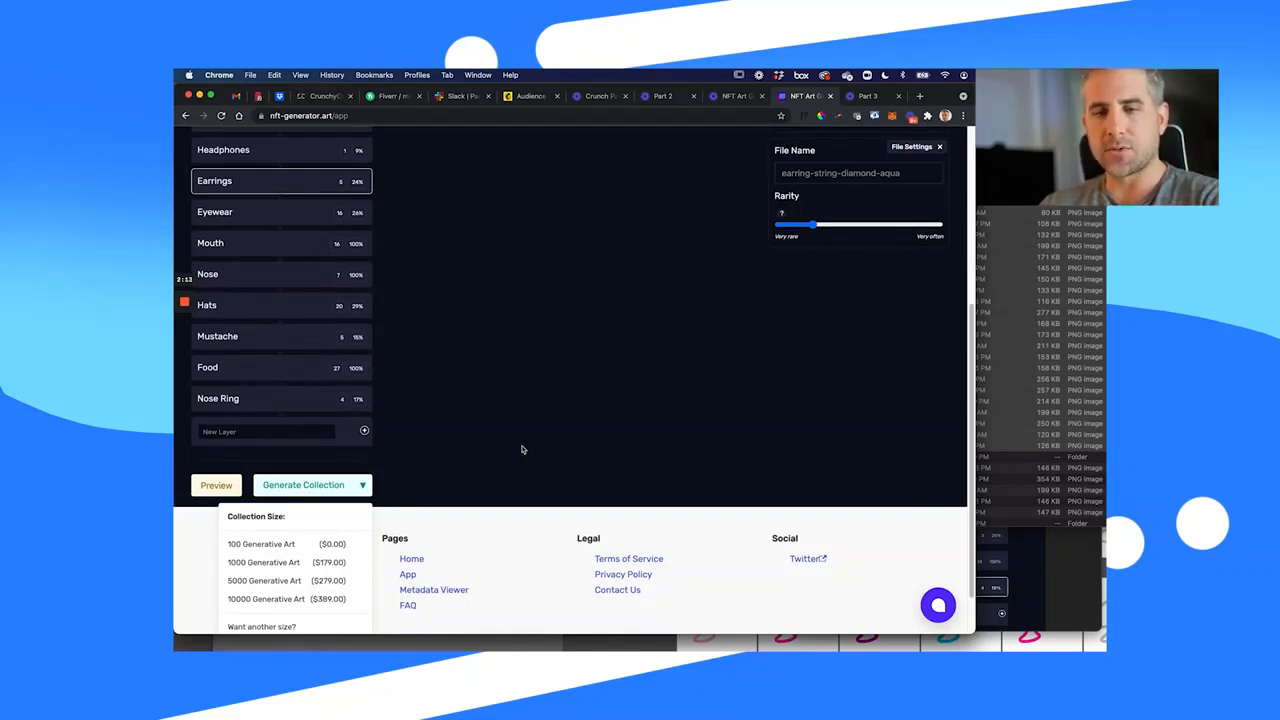
{"action": "scroll", "coordinate": [460, 460], "scroll_direction": "down", "scroll_amount": 1}
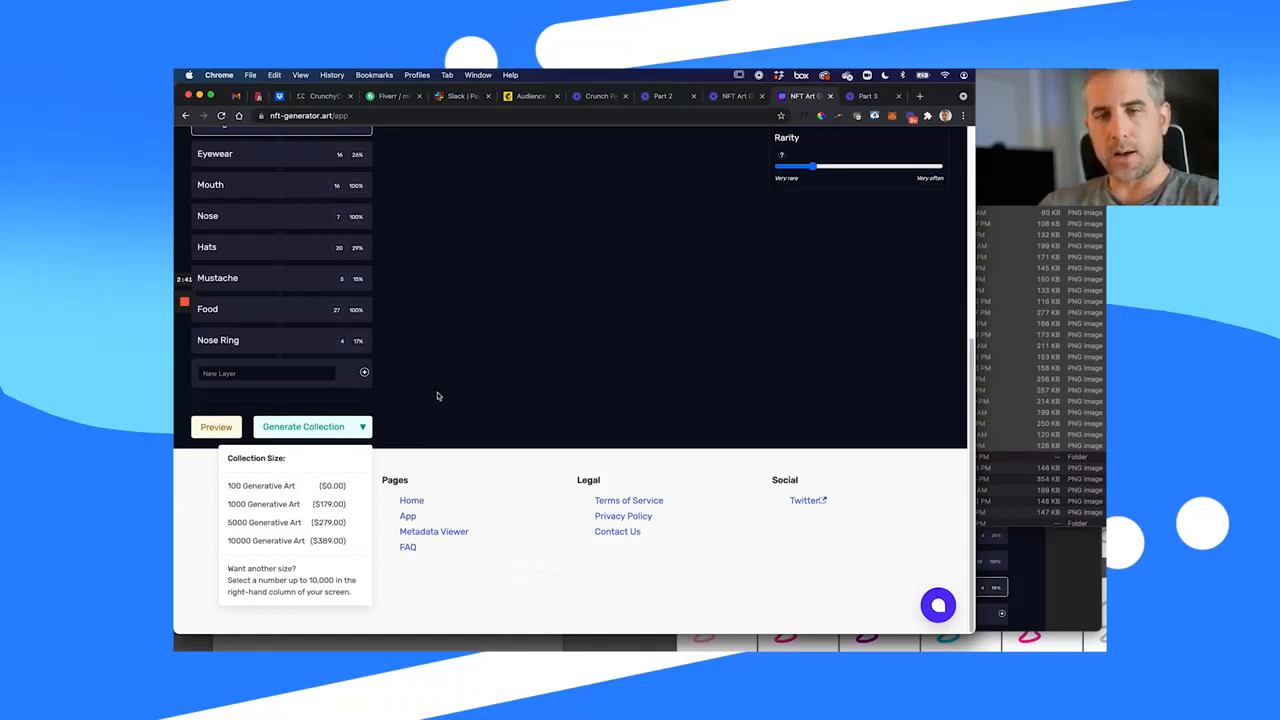
{"action": "scroll", "coordinate": [438, 394], "scroll_direction": "up", "scroll_amount": 3}
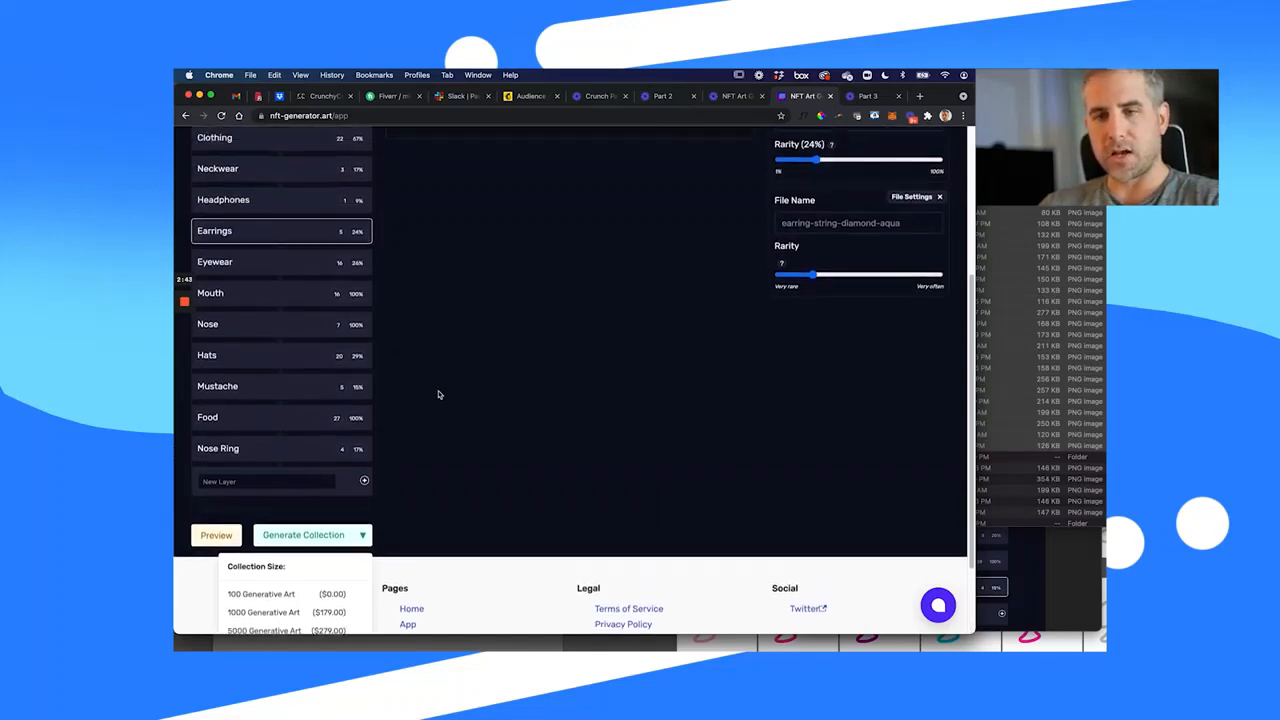
- Generate a random preview image from the current layers
{"action": "scroll", "coordinate": [438, 394], "scroll_direction": "down", "scroll_amount": 1}
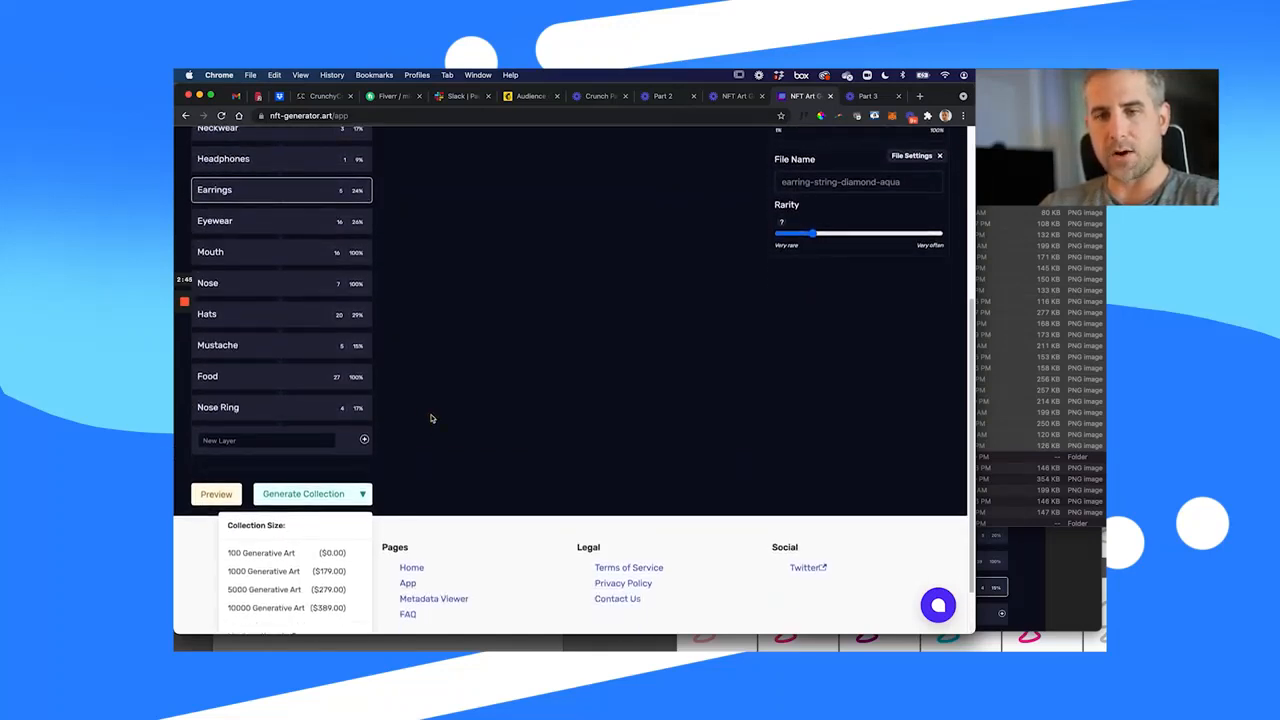
{"action": "left_click", "coordinate": [219, 495]}
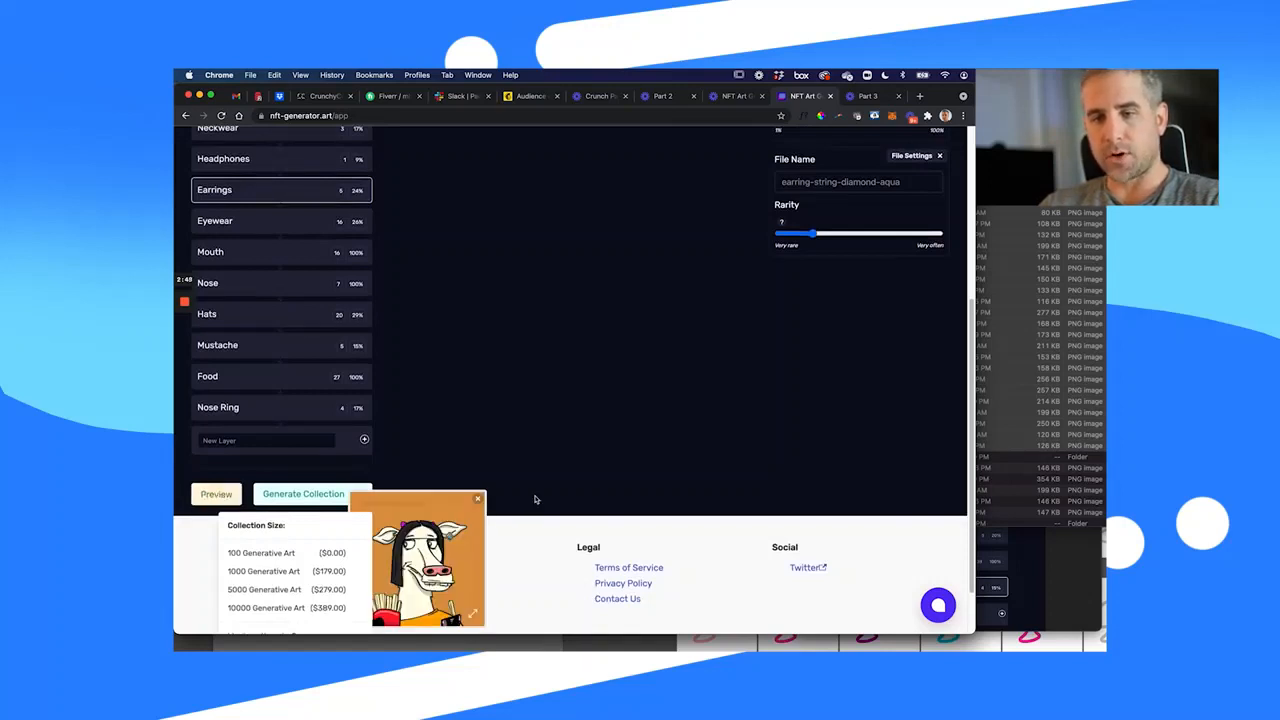
{"action": "scroll", "coordinate": [535, 499], "scroll_direction": "down", "scroll_amount": 2}
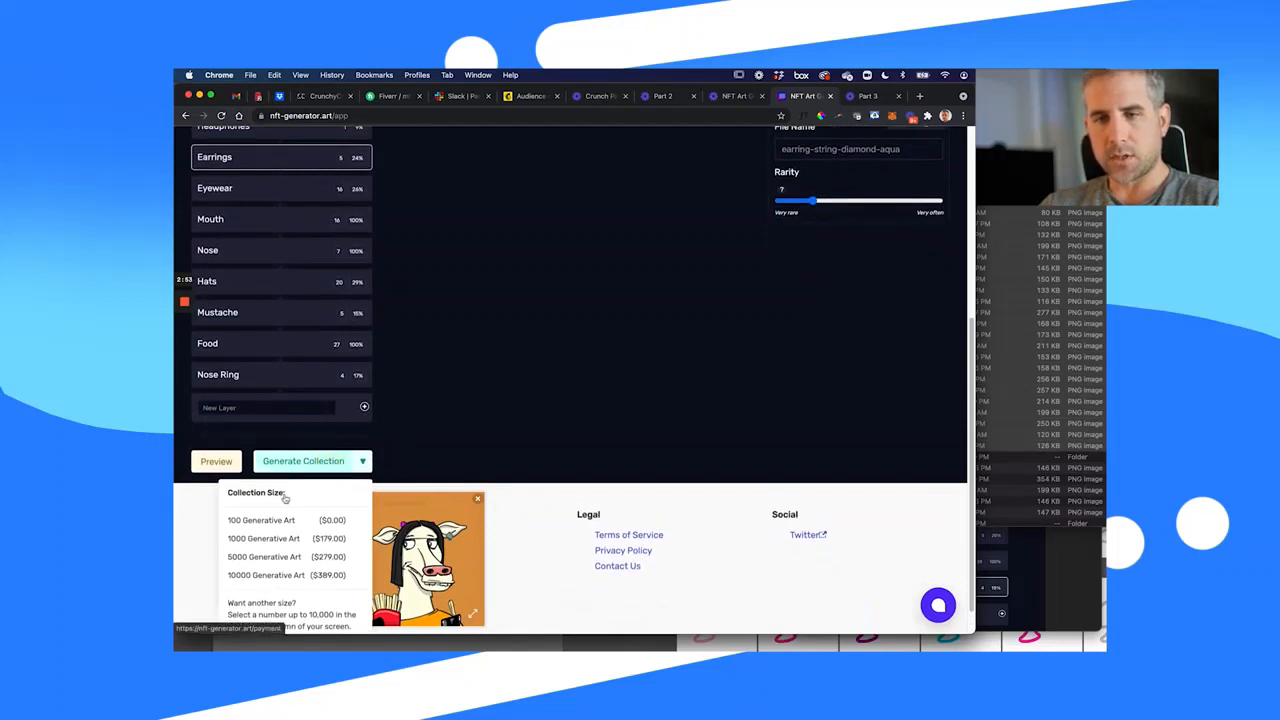
- Open the payment page for generating the collection and return to the layer editor without paying
{"action": "left_click", "coordinate": [363, 466]}
{"action": "left_click", "coordinate": [366, 458]}
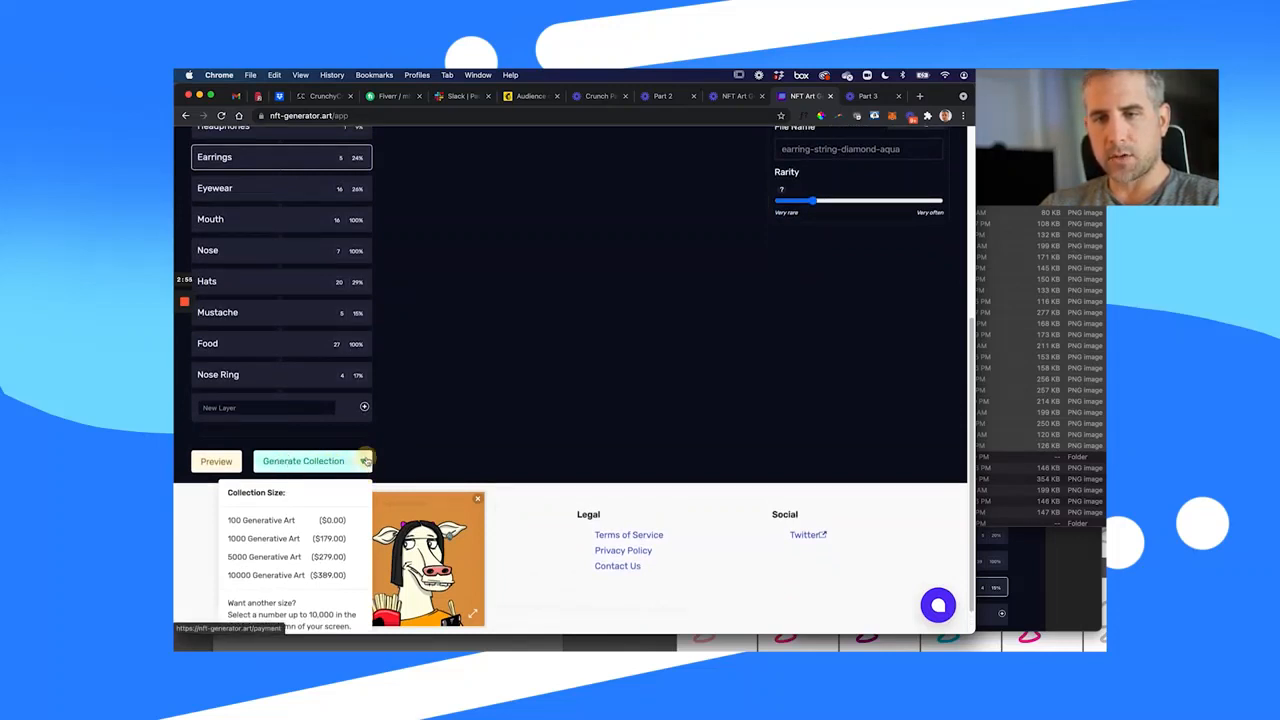
{"action": "left_click", "coordinate": [206, 507]}
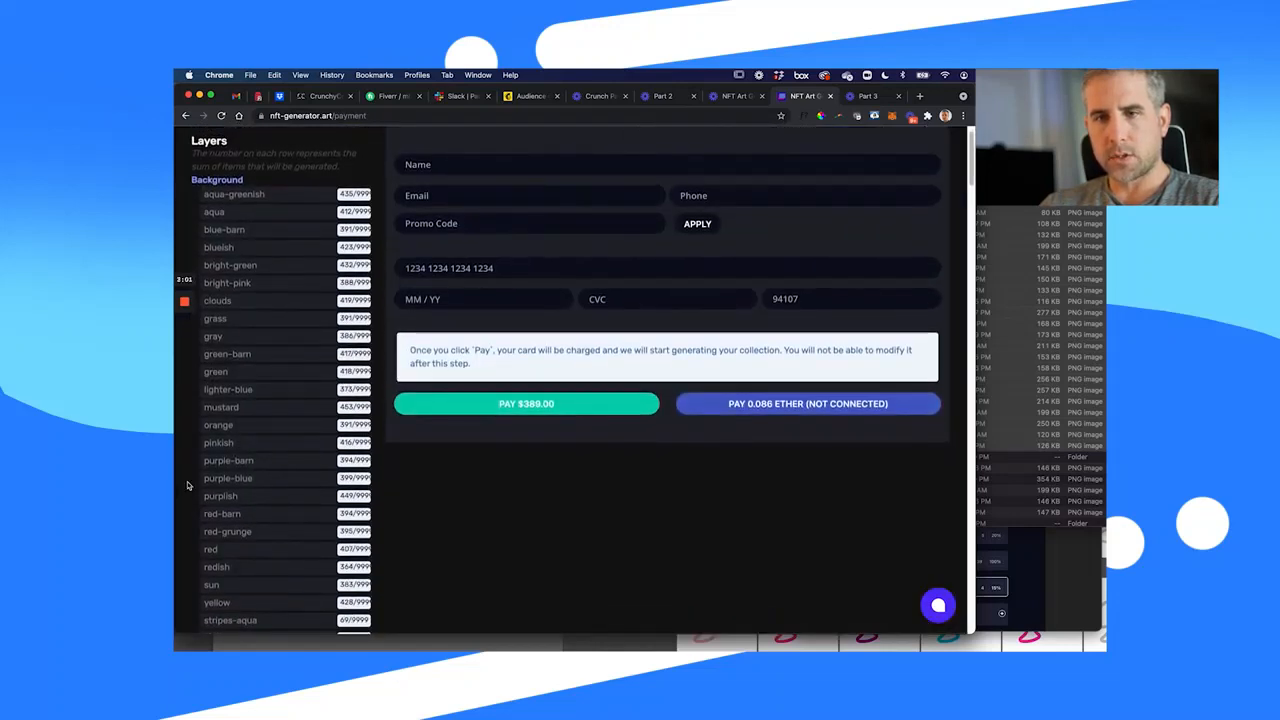
{"action": "left_click", "coordinate": [186, 116]}
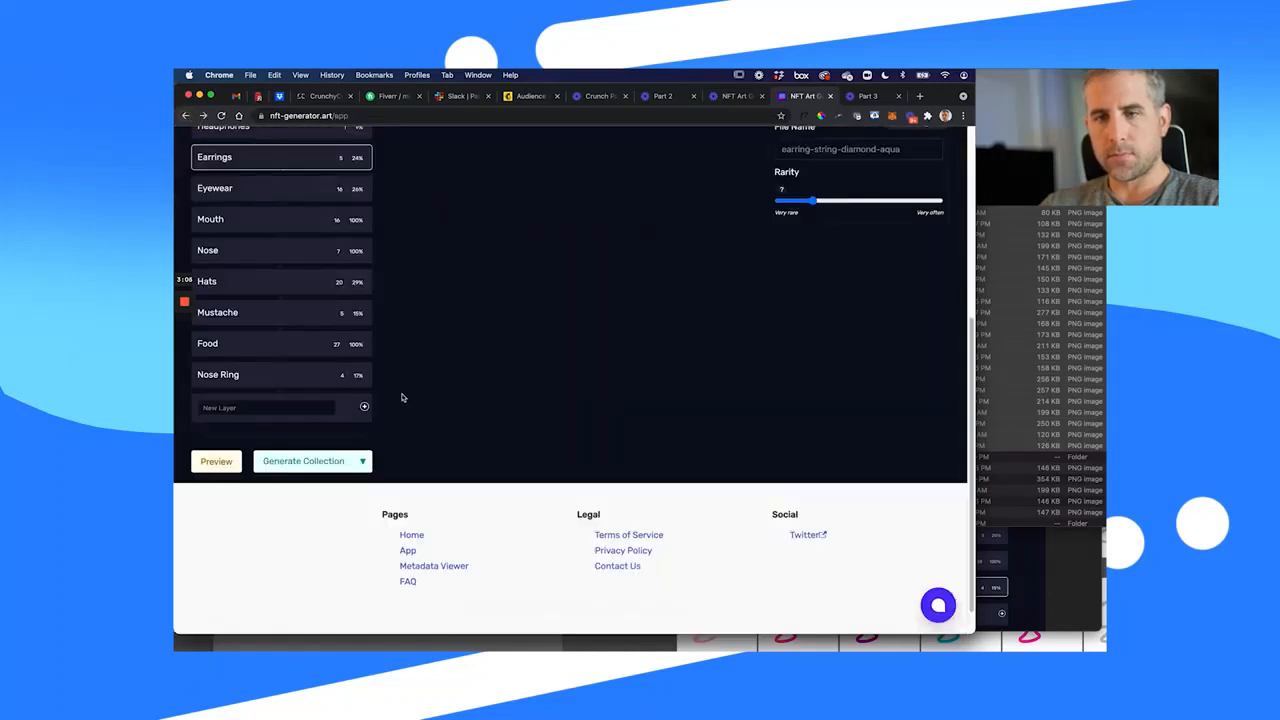
- Generate four random preview images one after another and examine how each cow's traits combine
{"action": "left_click", "coordinate": [215, 461]}
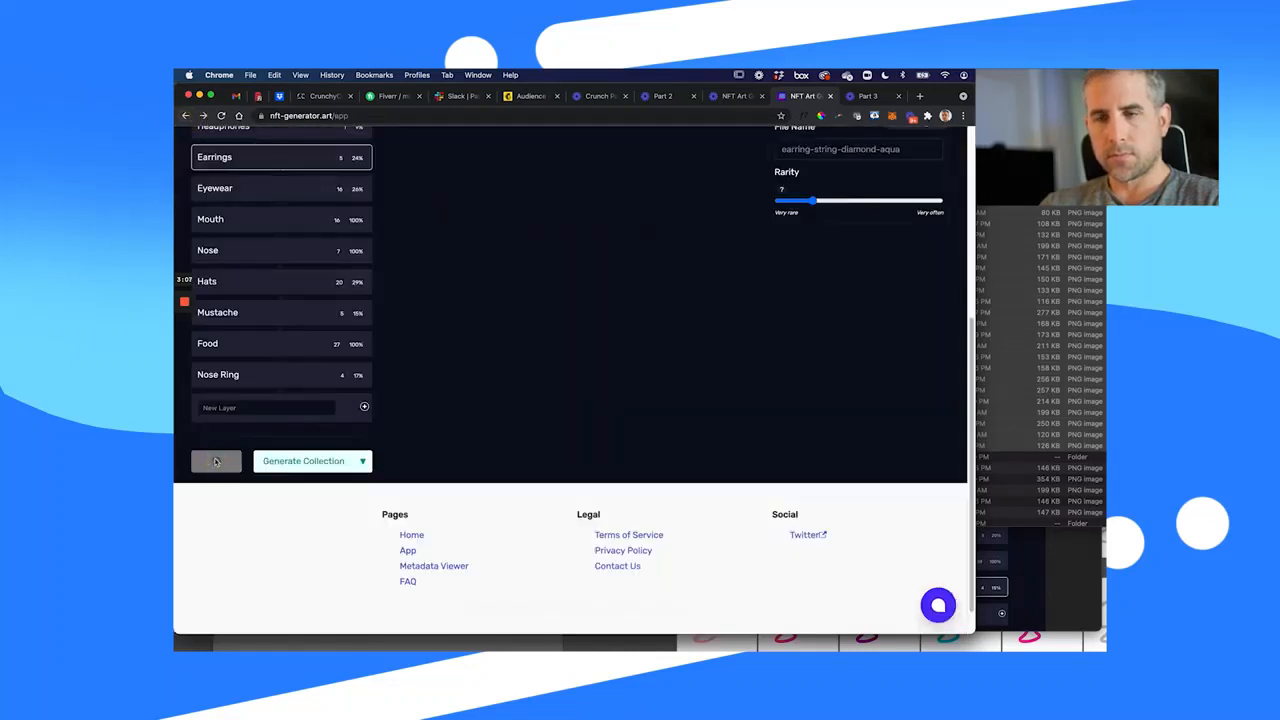
{"action": "mouse_move", "coordinate": [474, 617]}
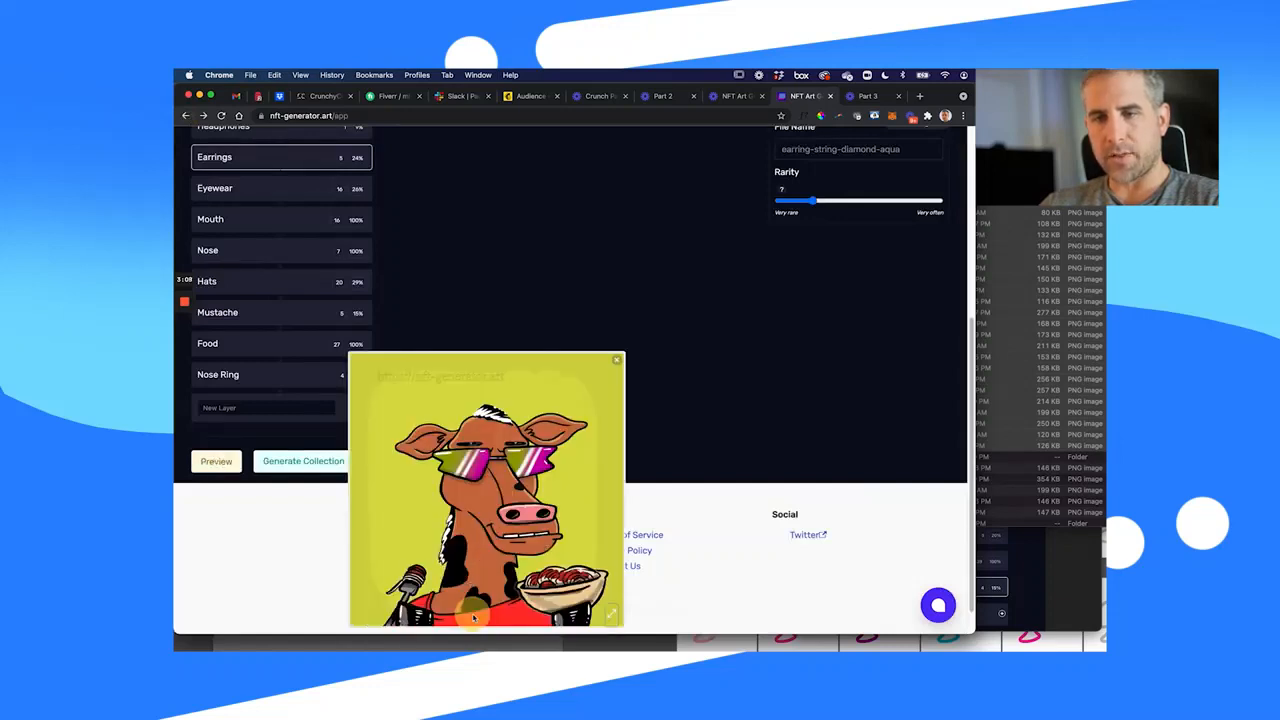
{"action": "scroll", "coordinate": [486, 390], "scroll_direction": "down", "scroll_amount": 1}
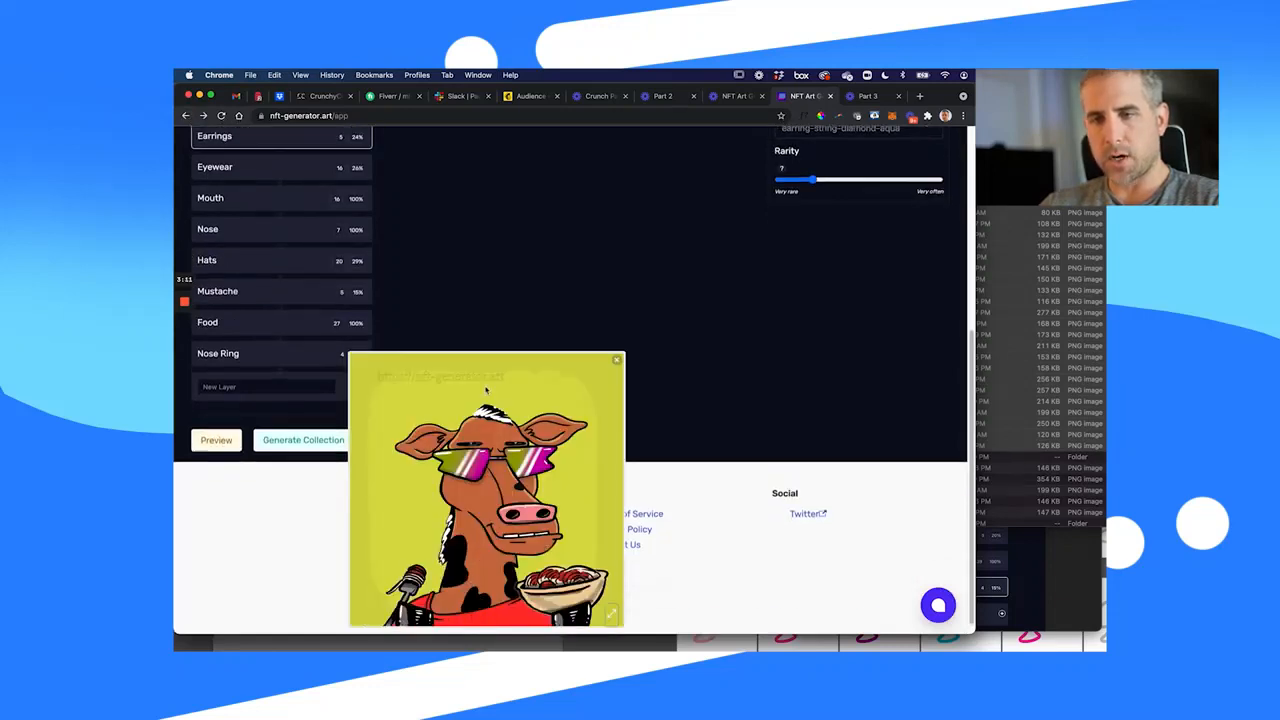
{"action": "scroll", "coordinate": [486, 390], "scroll_direction": "up", "scroll_amount": 1}
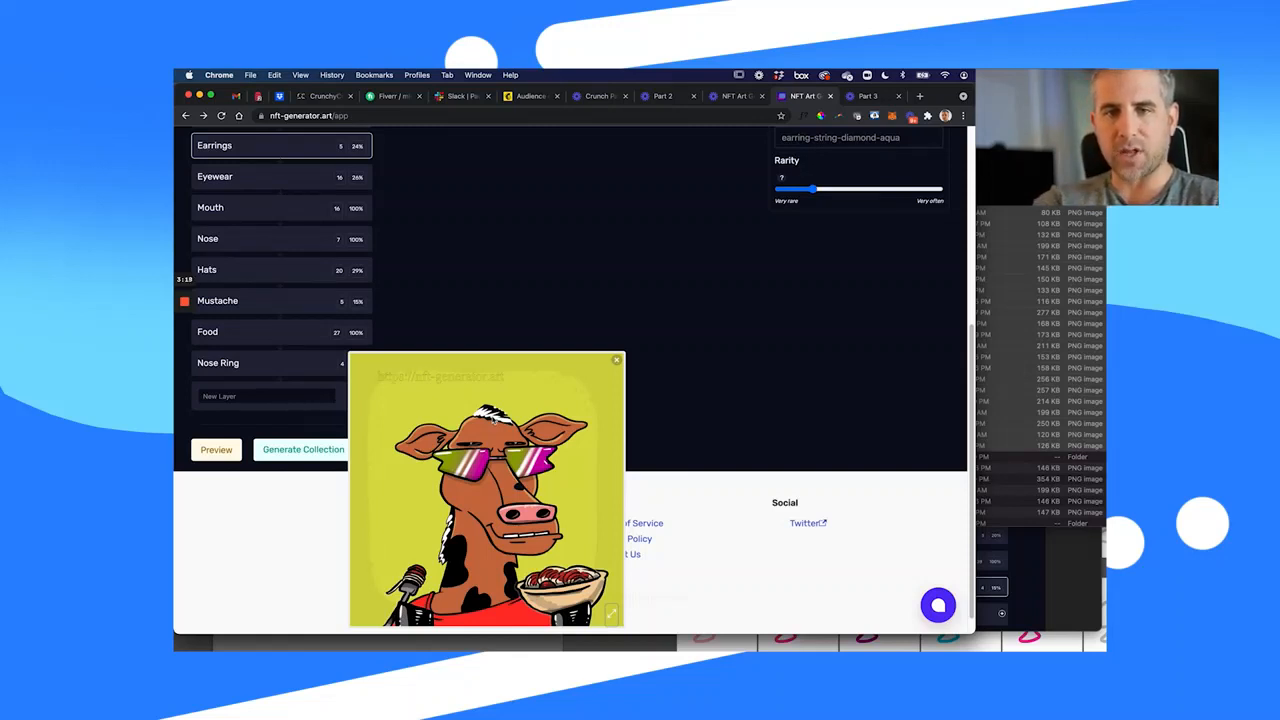
{"action": "left_click", "coordinate": [217, 451]}
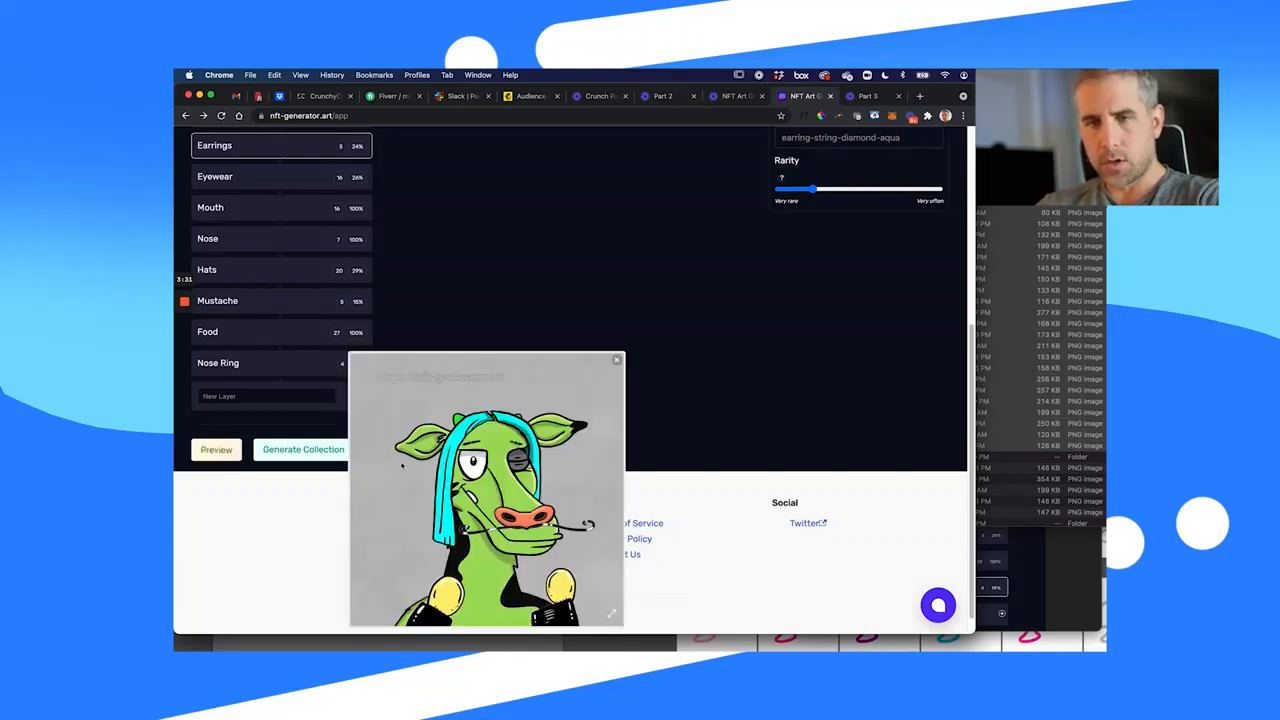
{"action": "left_click", "coordinate": [217, 451]}
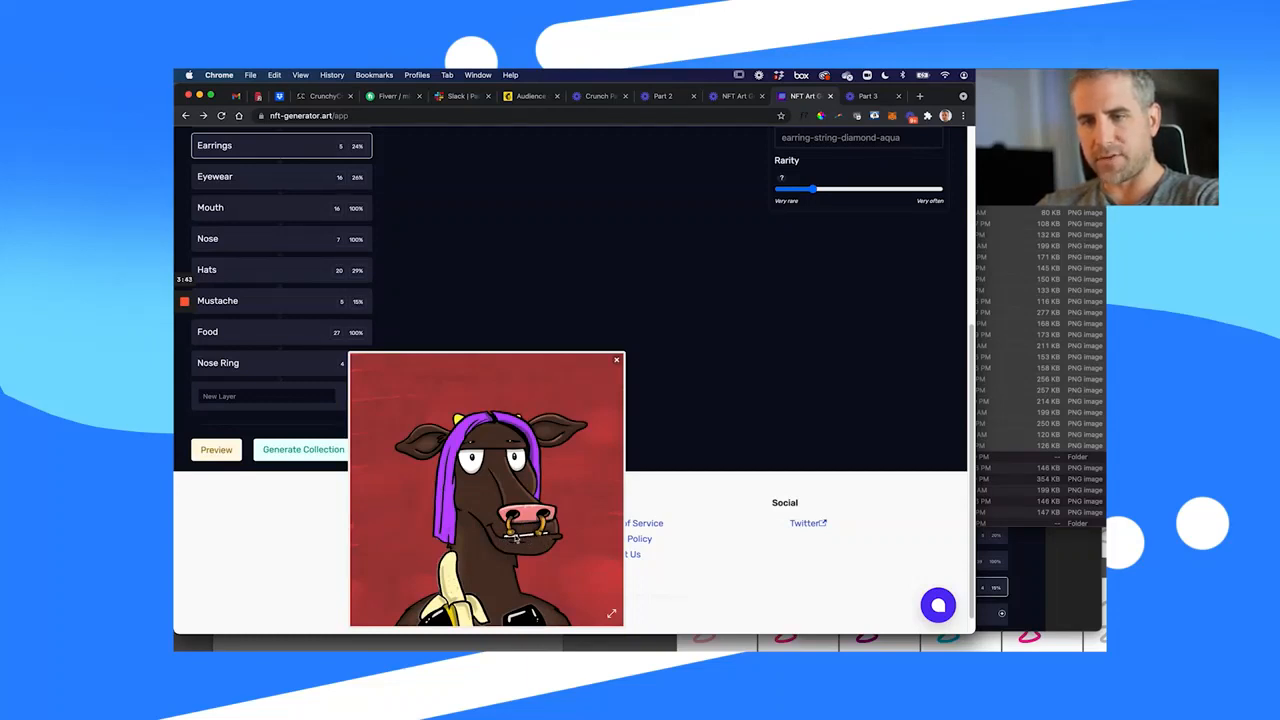
{"action": "left_click", "coordinate": [207, 458]}
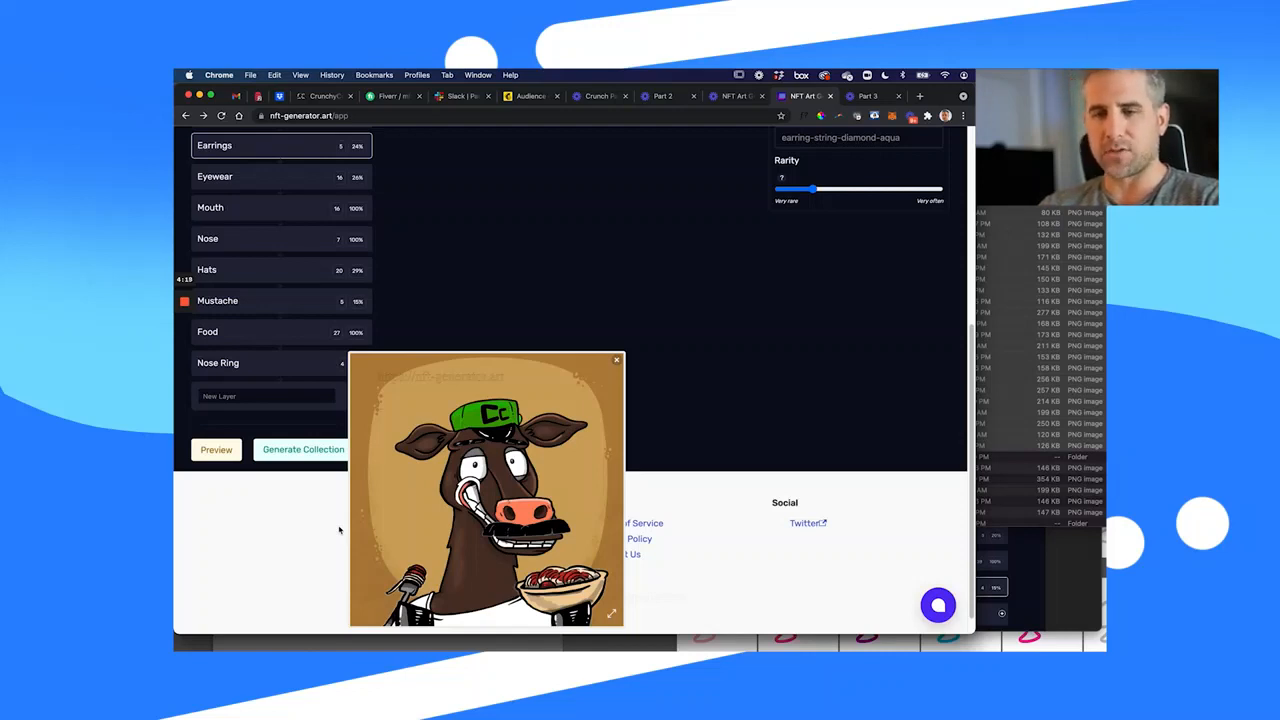
- Generate thirteen more random preview cows one after another, examine how their traits combine, and close the preview
{"action": "left_click", "coordinate": [214, 451]}
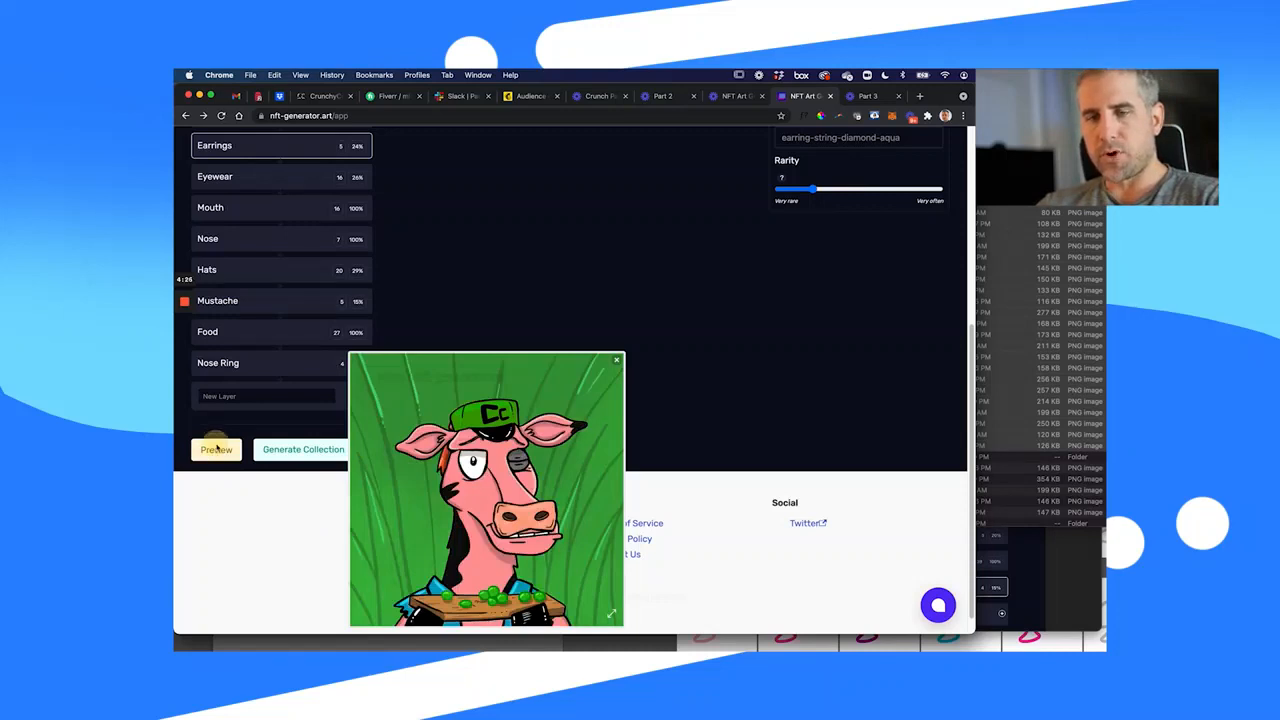
{"action": "left_click", "coordinate": [215, 450]}
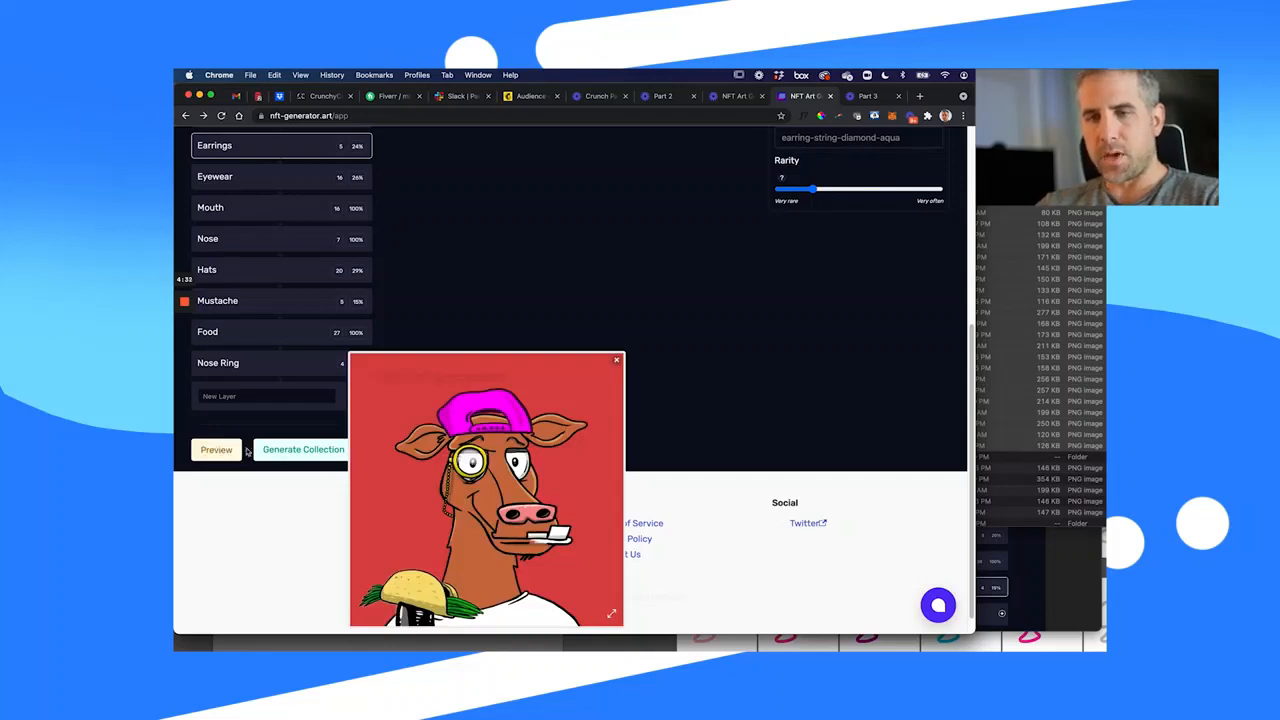
{"action": "left_click", "coordinate": [217, 450]}
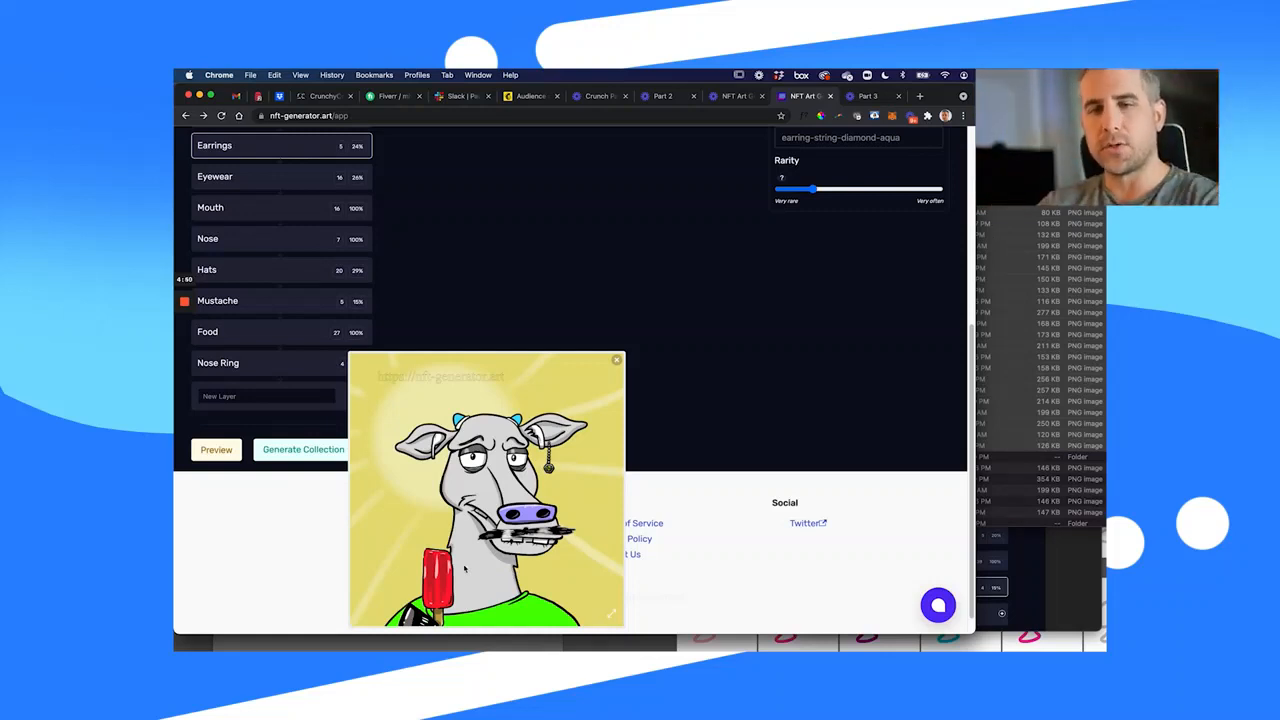
{"action": "left_click", "coordinate": [216, 460]}
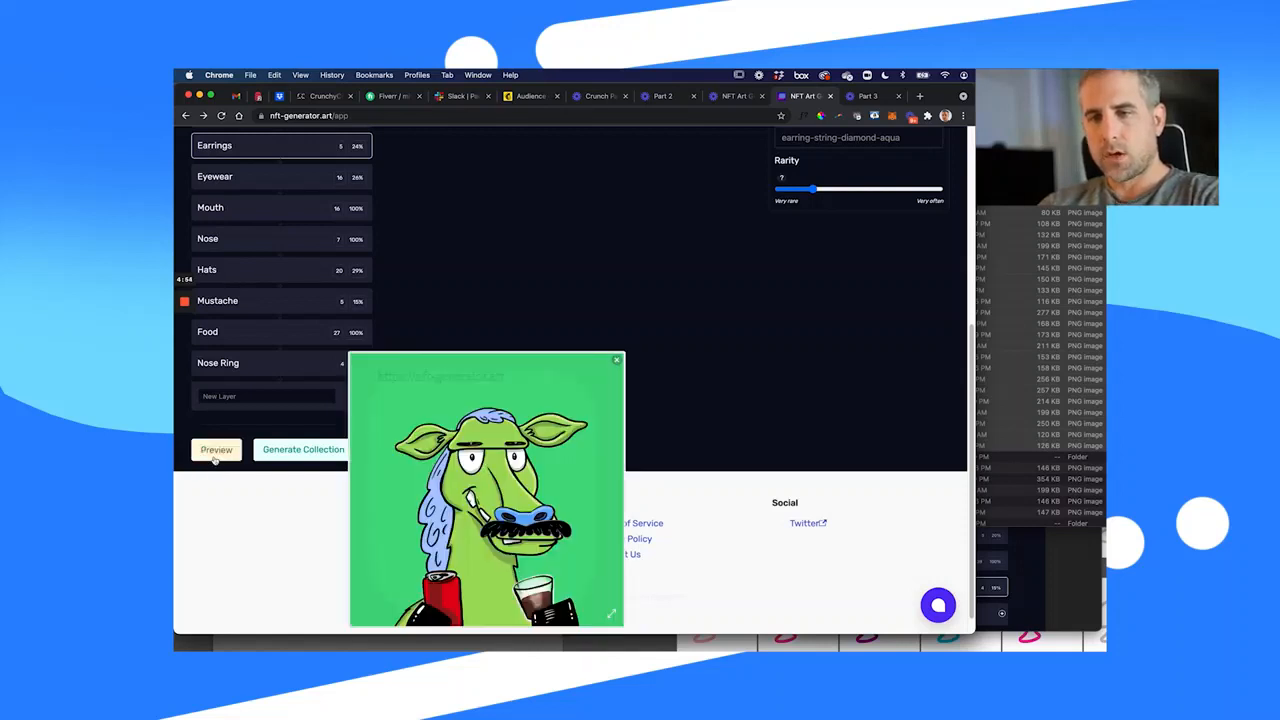
{"action": "left_click", "coordinate": [215, 457]}
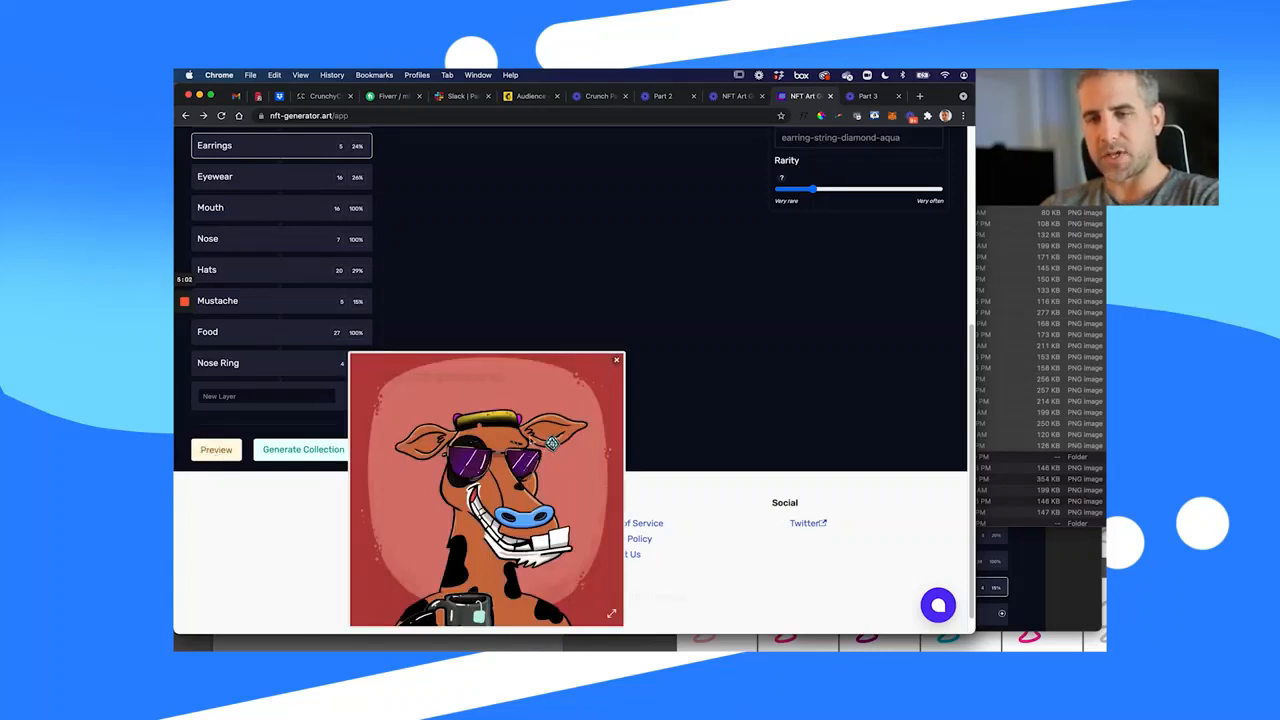
{"action": "left_click", "coordinate": [208, 452]}
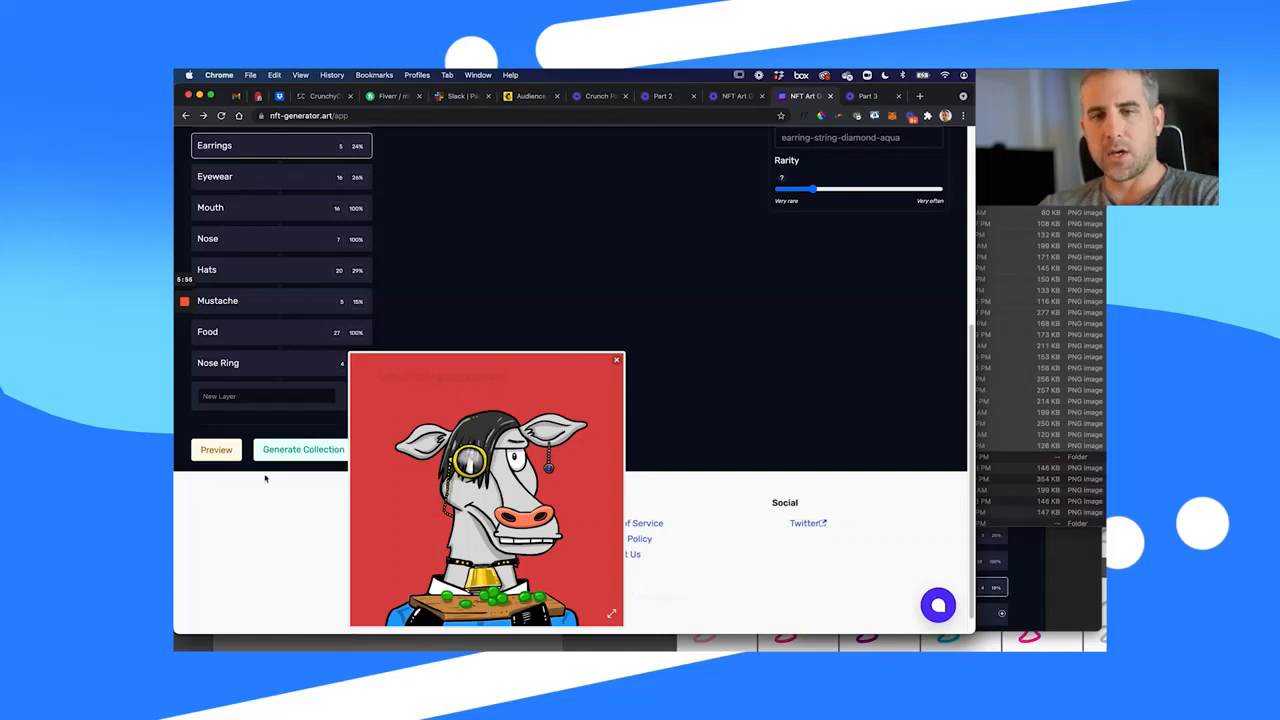
{"action": "left_click", "coordinate": [215, 455]}
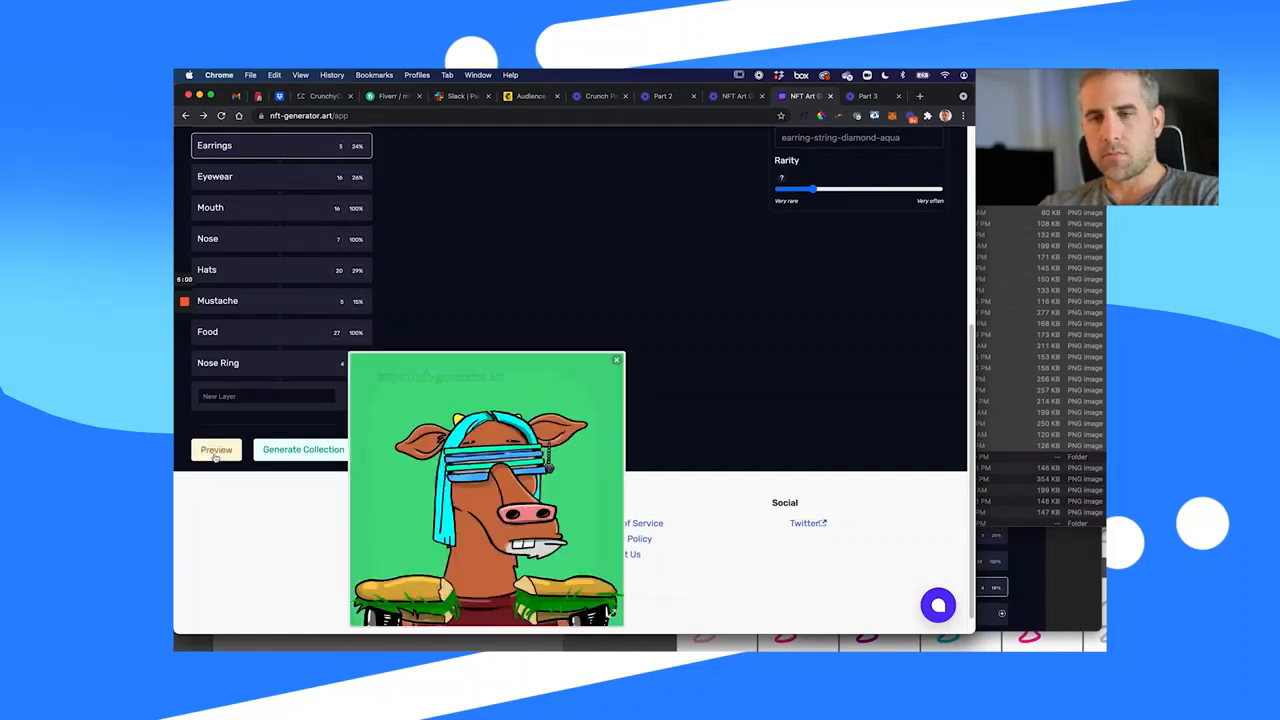
{"action": "left_click", "coordinate": [215, 455]}
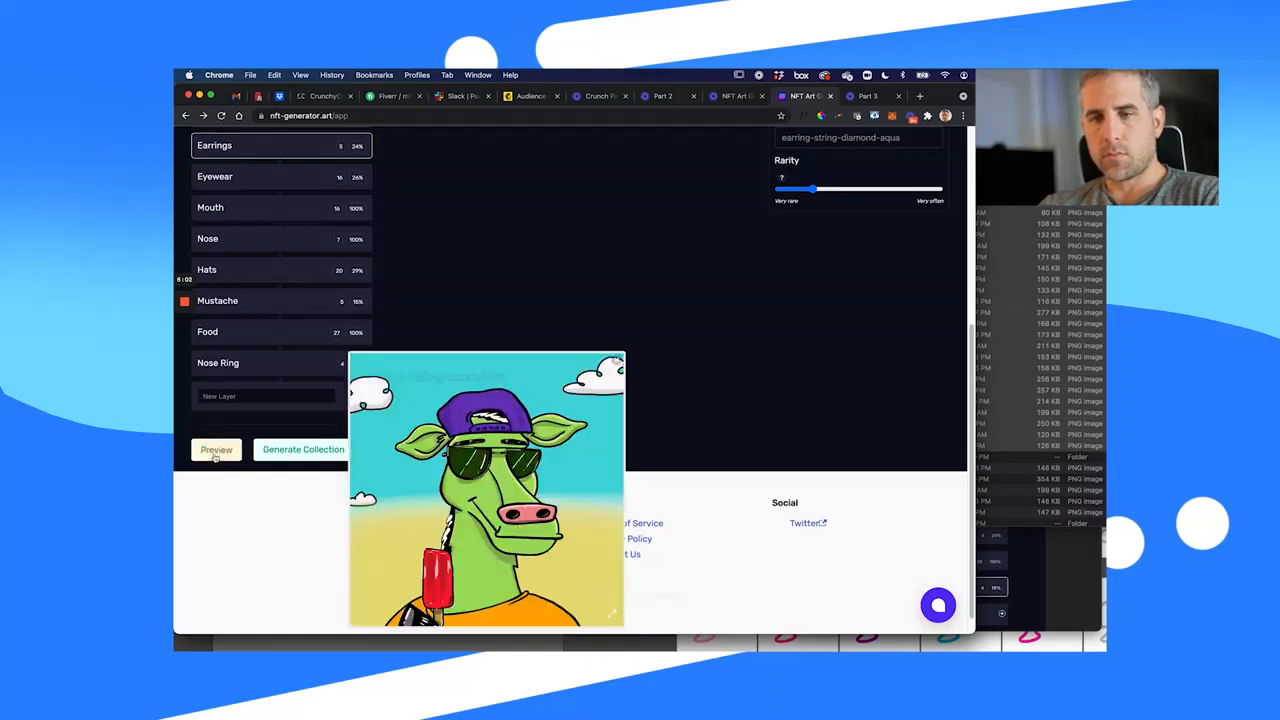
{"action": "left_click", "coordinate": [215, 455]}
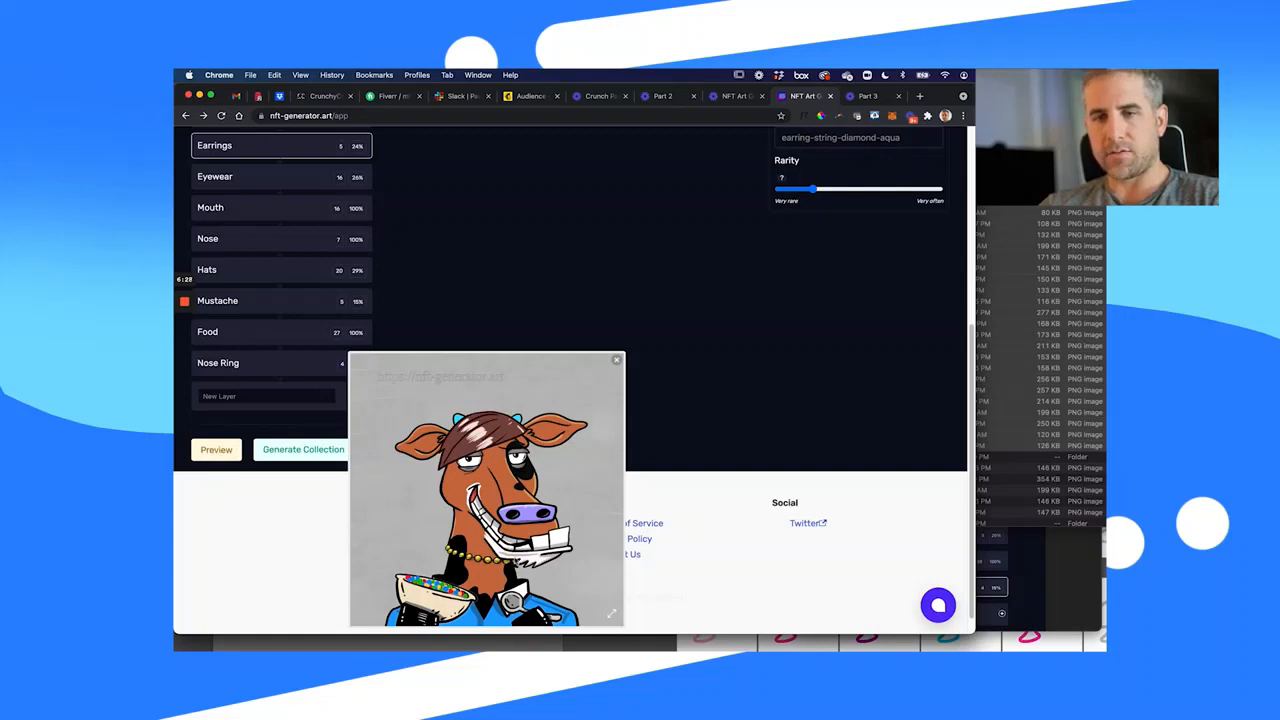
{"action": "left_click", "coordinate": [215, 453]}
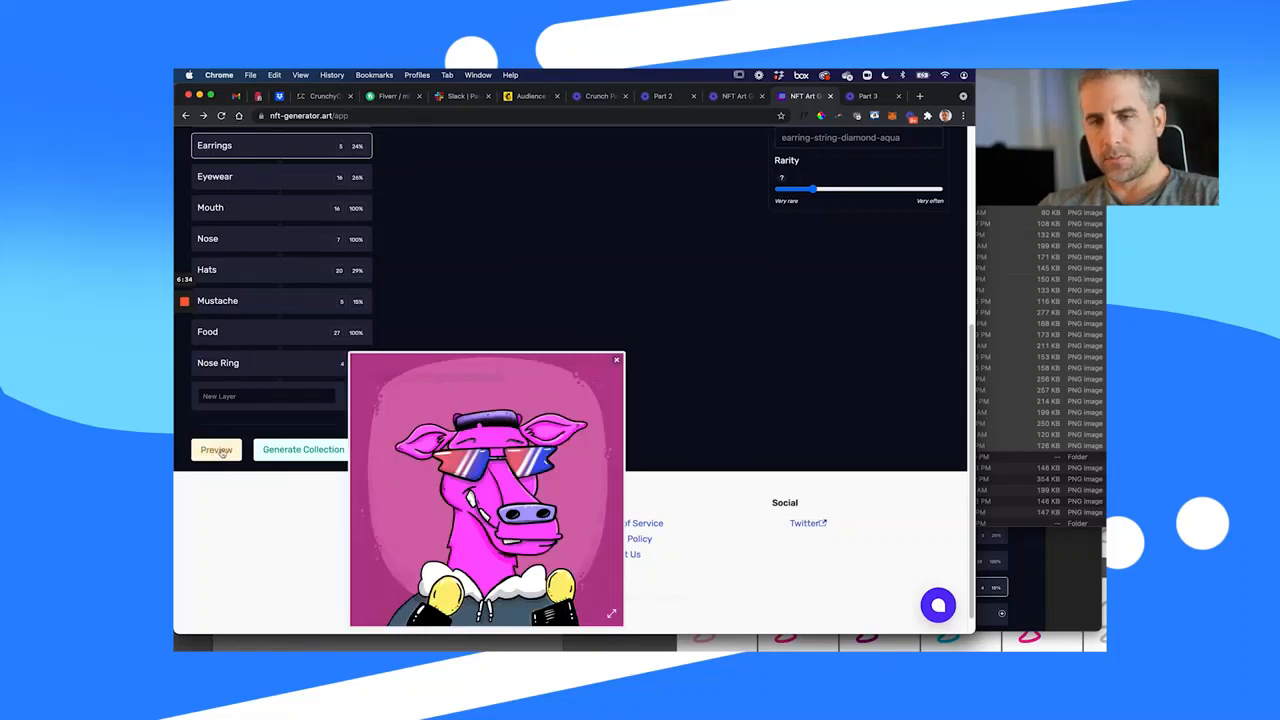
{"action": "left_click", "coordinate": [217, 451]}
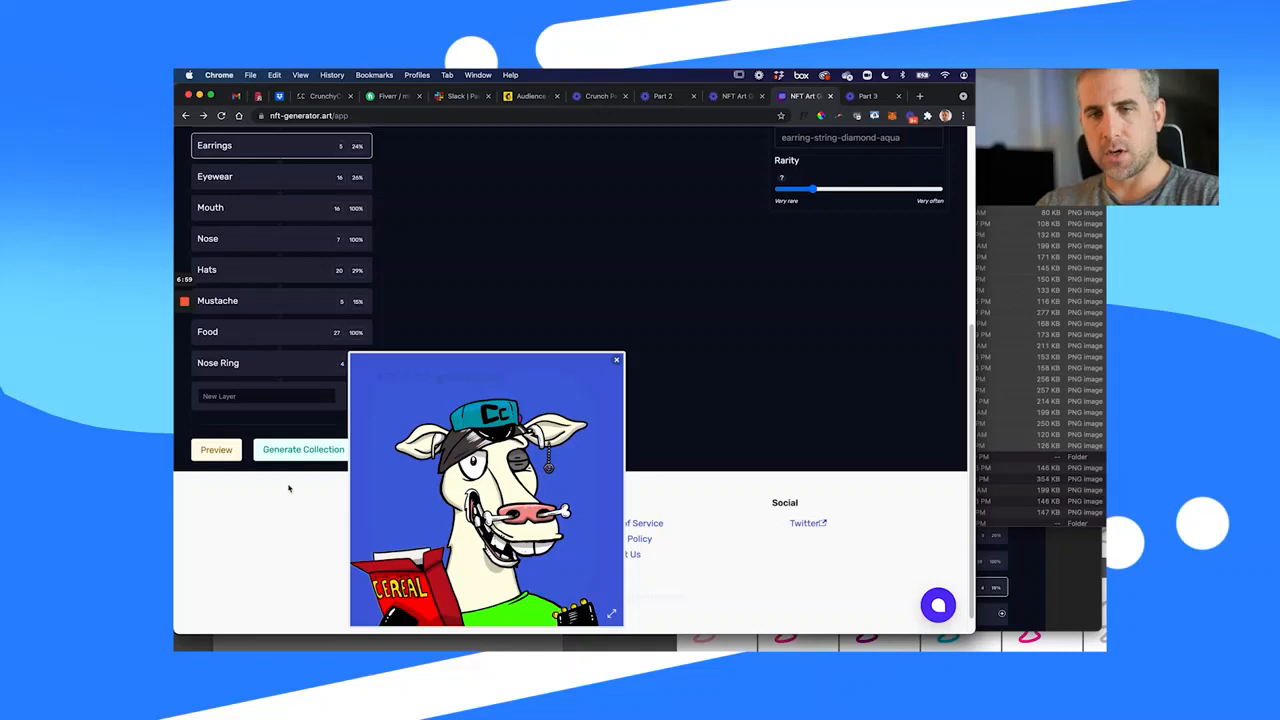
{"action": "left_click", "coordinate": [215, 450]}
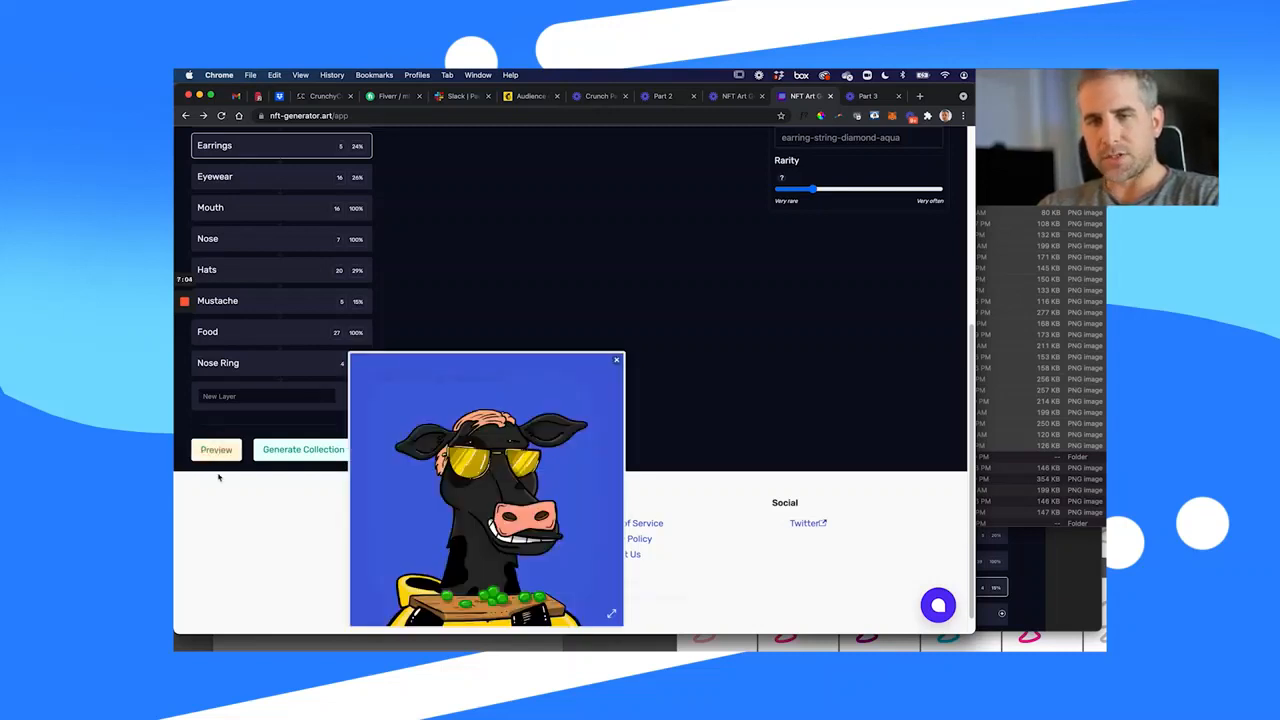
{"action": "left_click", "coordinate": [221, 449]}
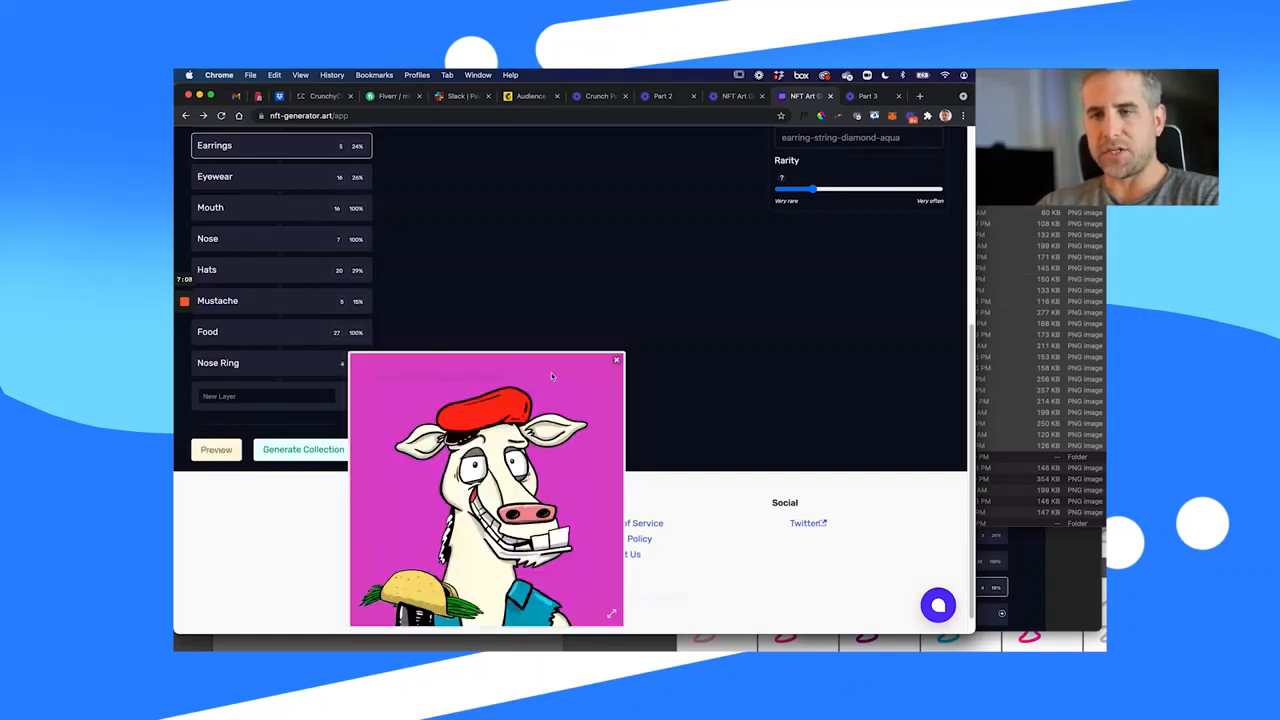
{"action": "left_click", "coordinate": [617, 360]}
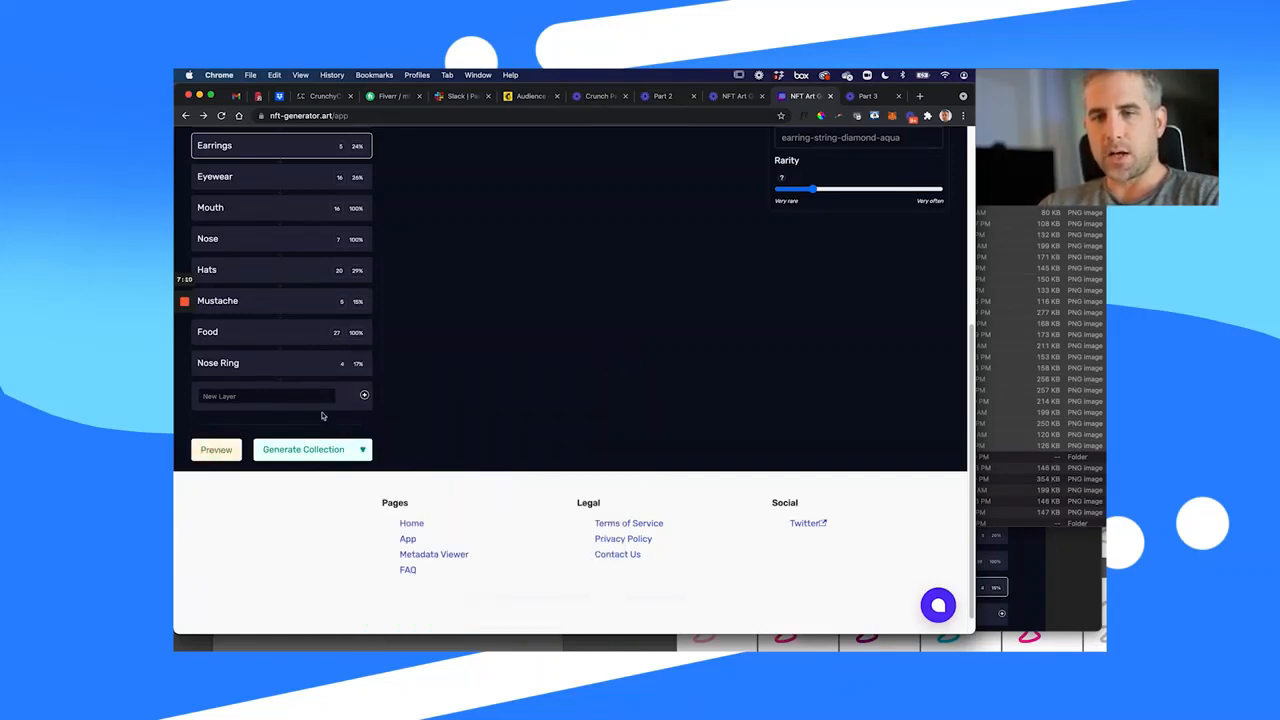
- Choose the free collection size of 100 generative artworks
{"action": "left_click", "coordinate": [363, 451]}
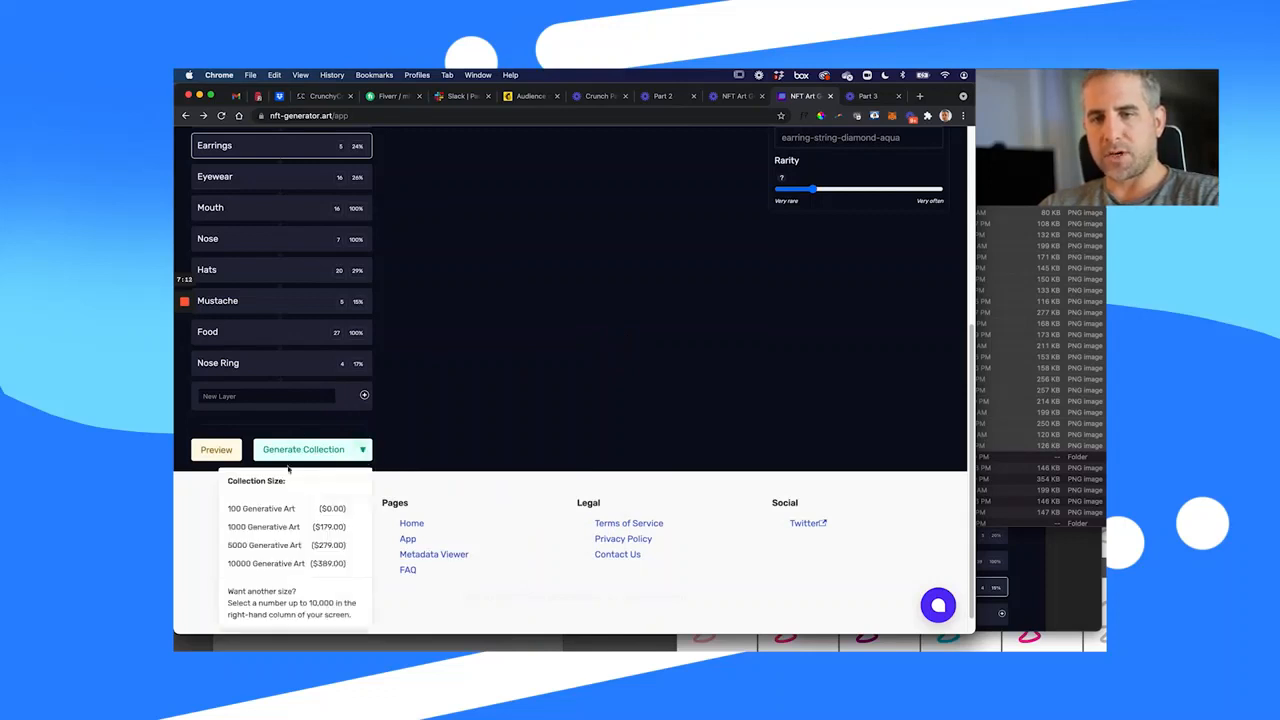
{"action": "left_click", "coordinate": [246, 503]}
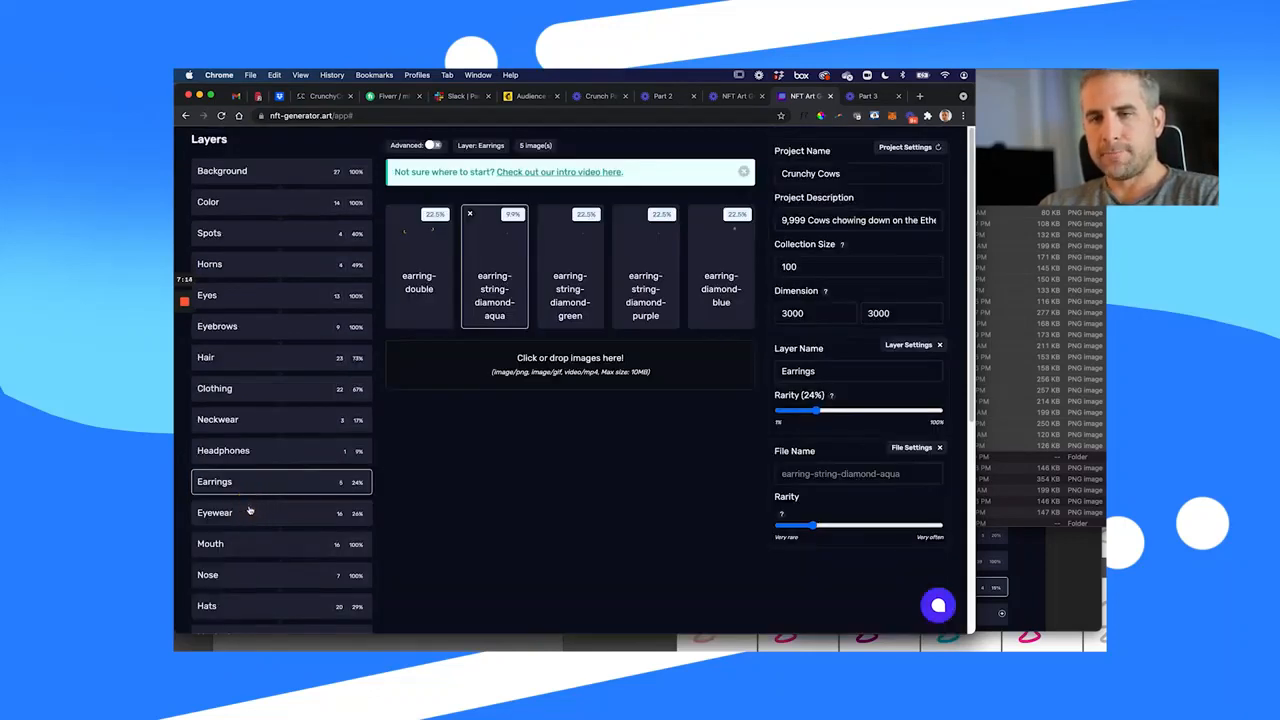
{"action": "scroll", "coordinate": [477, 466], "scroll_direction": "down", "scroll_amount": 5}
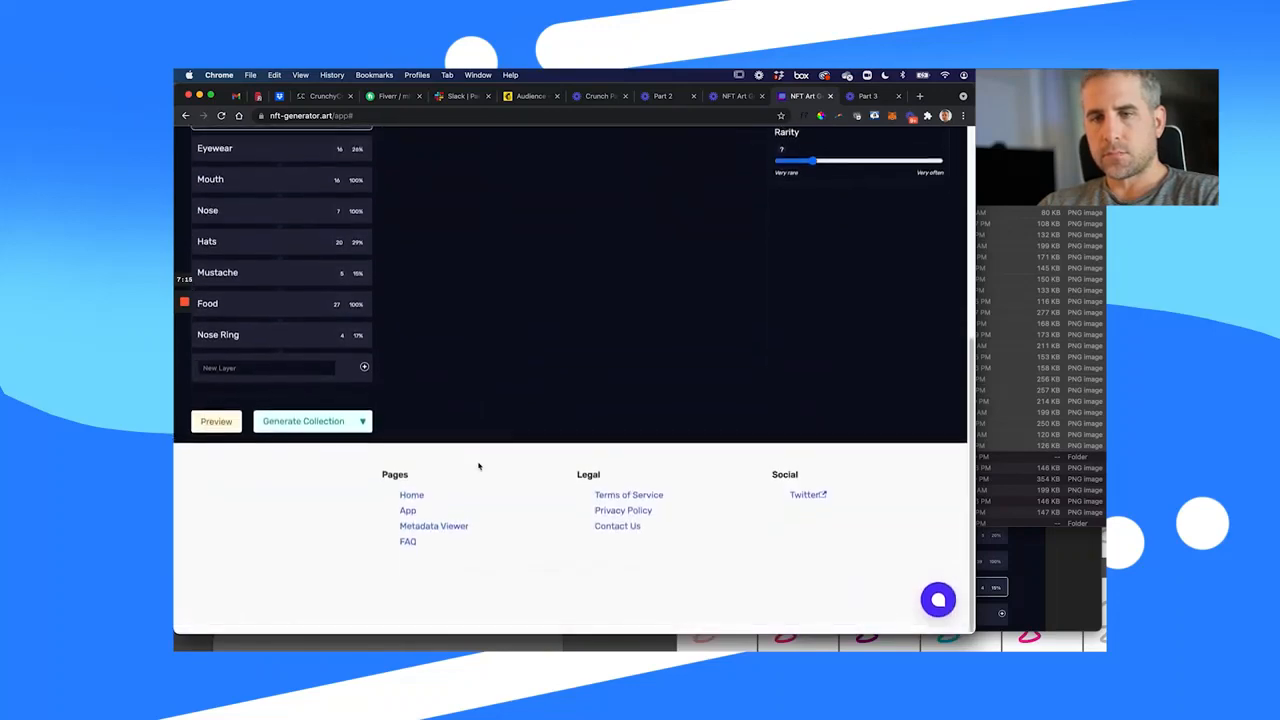
{"action": "left_click", "coordinate": [362, 427]}
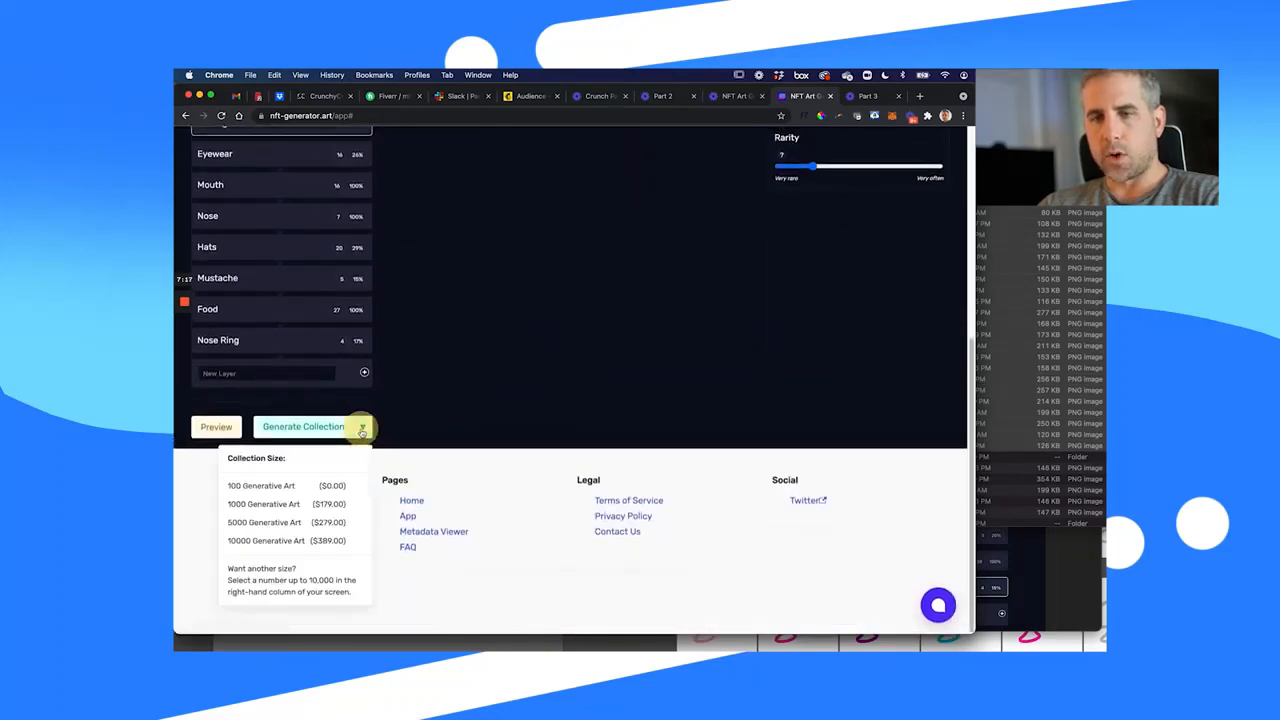
{"action": "left_click", "coordinate": [280, 486]}
{"action": "scroll", "coordinate": [403, 460], "scroll_direction": "down", "scroll_amount": 5}
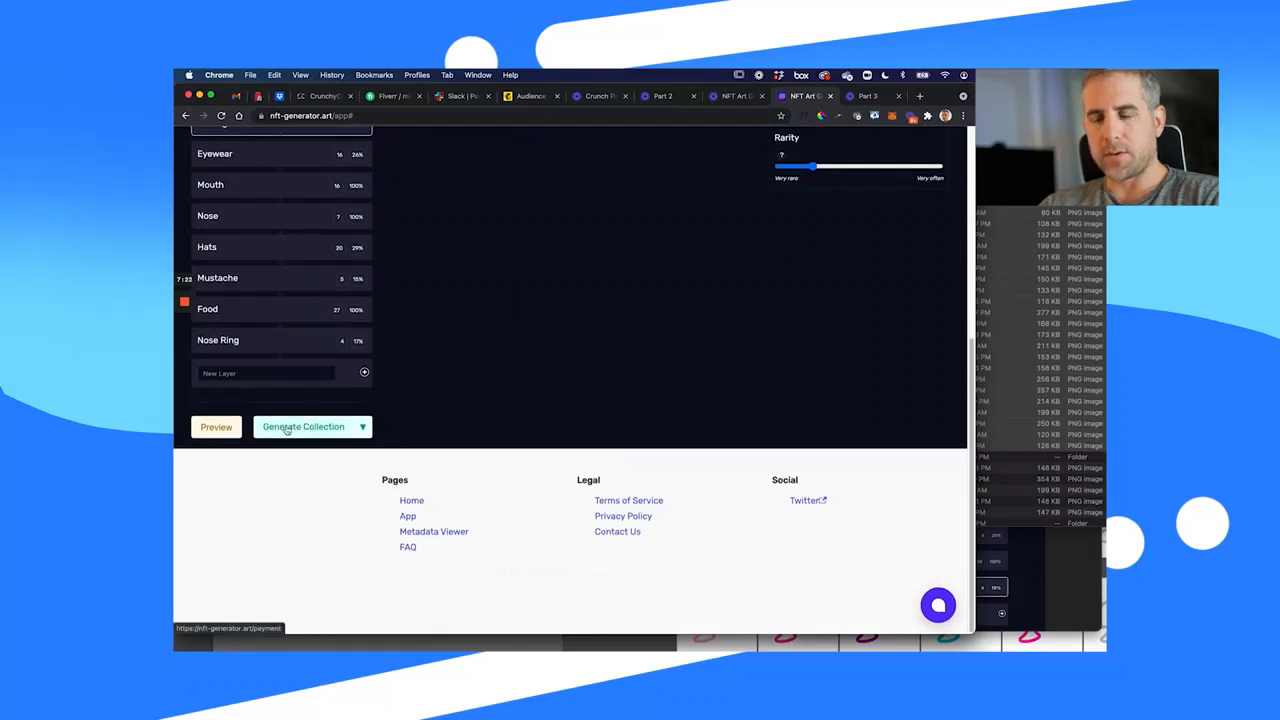
- Generate the 100-piece collection and download it after filling in the email address
{"action": "left_click", "coordinate": [286, 429]}
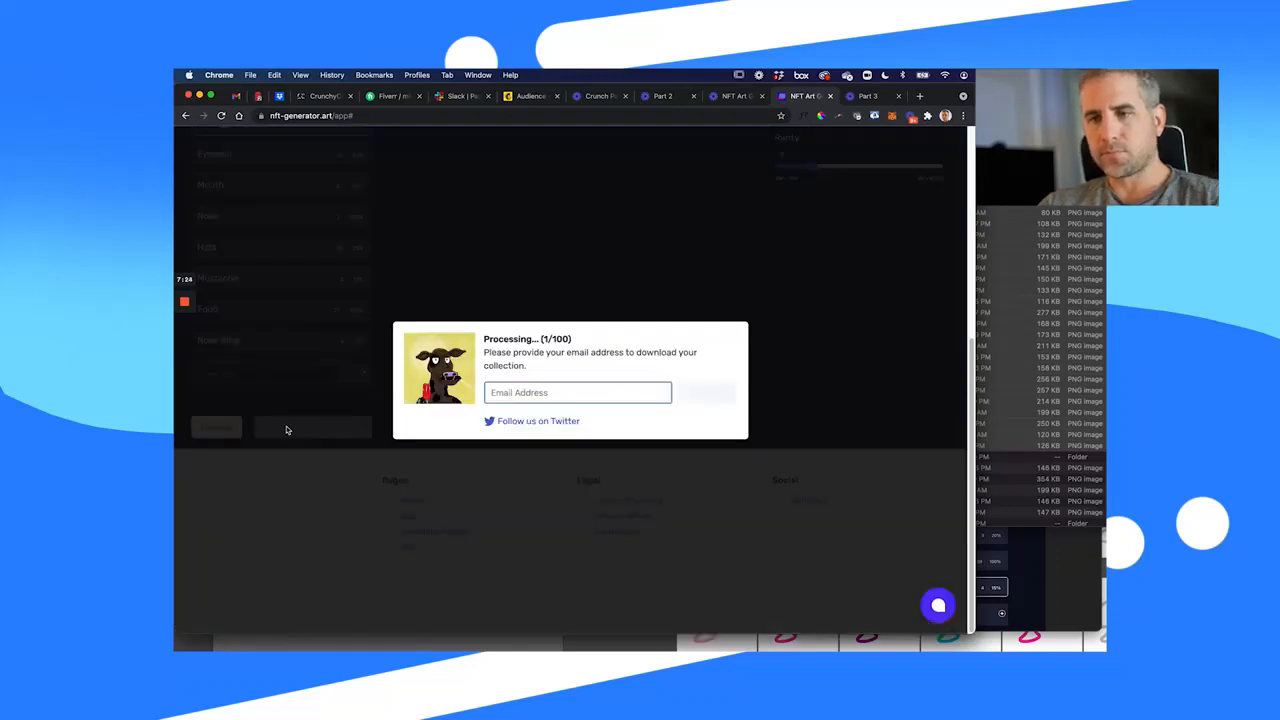
{"action": "left_click", "coordinate": [516, 394]}
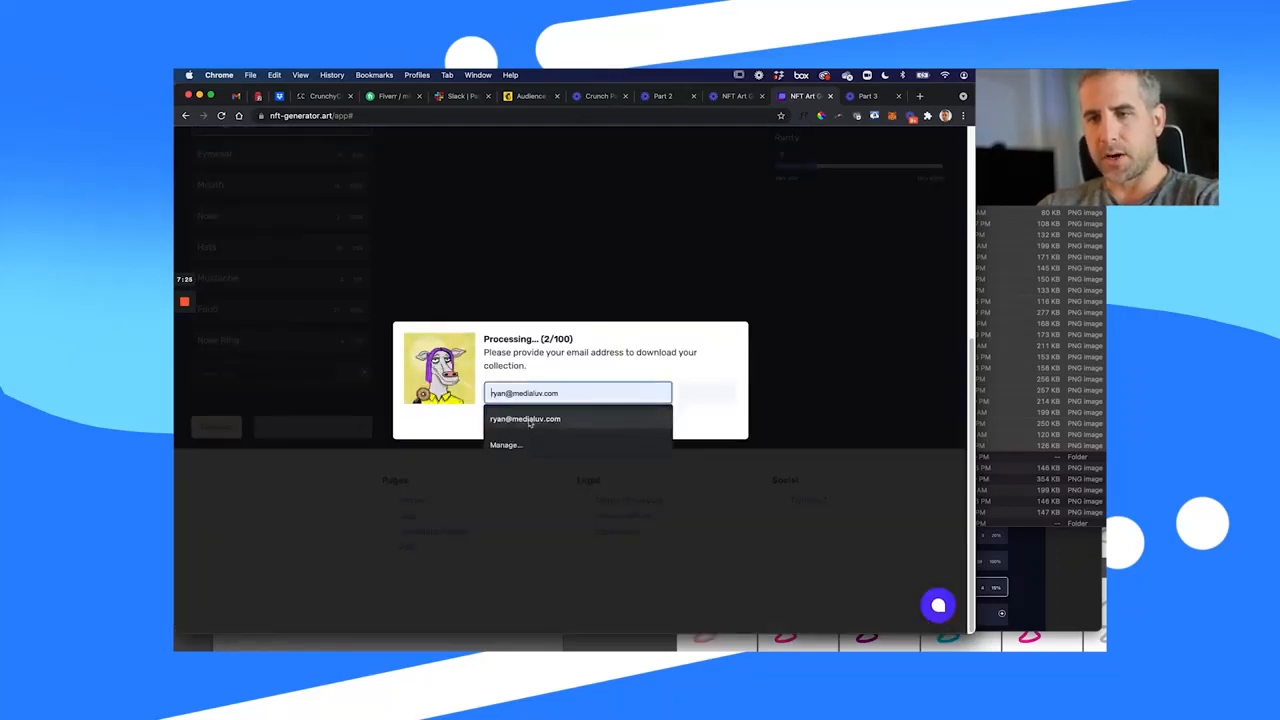
{"action": "left_click", "coordinate": [527, 420]}
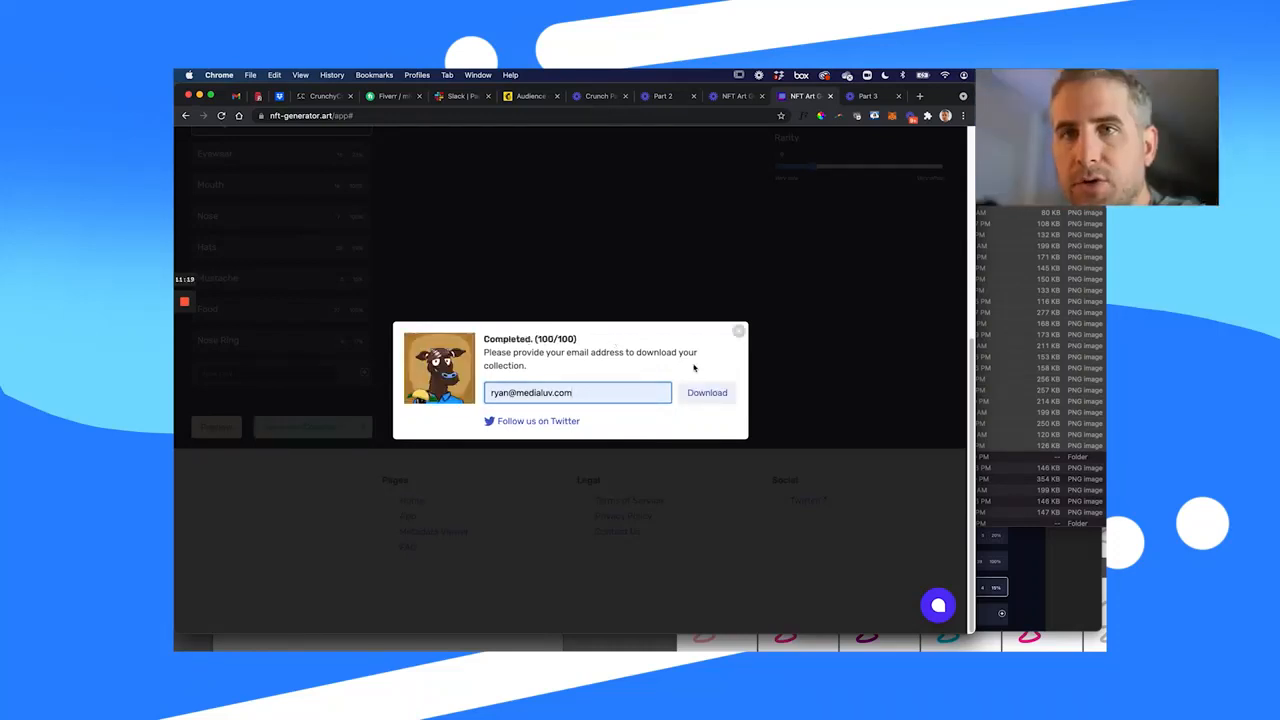
{"action": "left_click", "coordinate": [706, 394]}
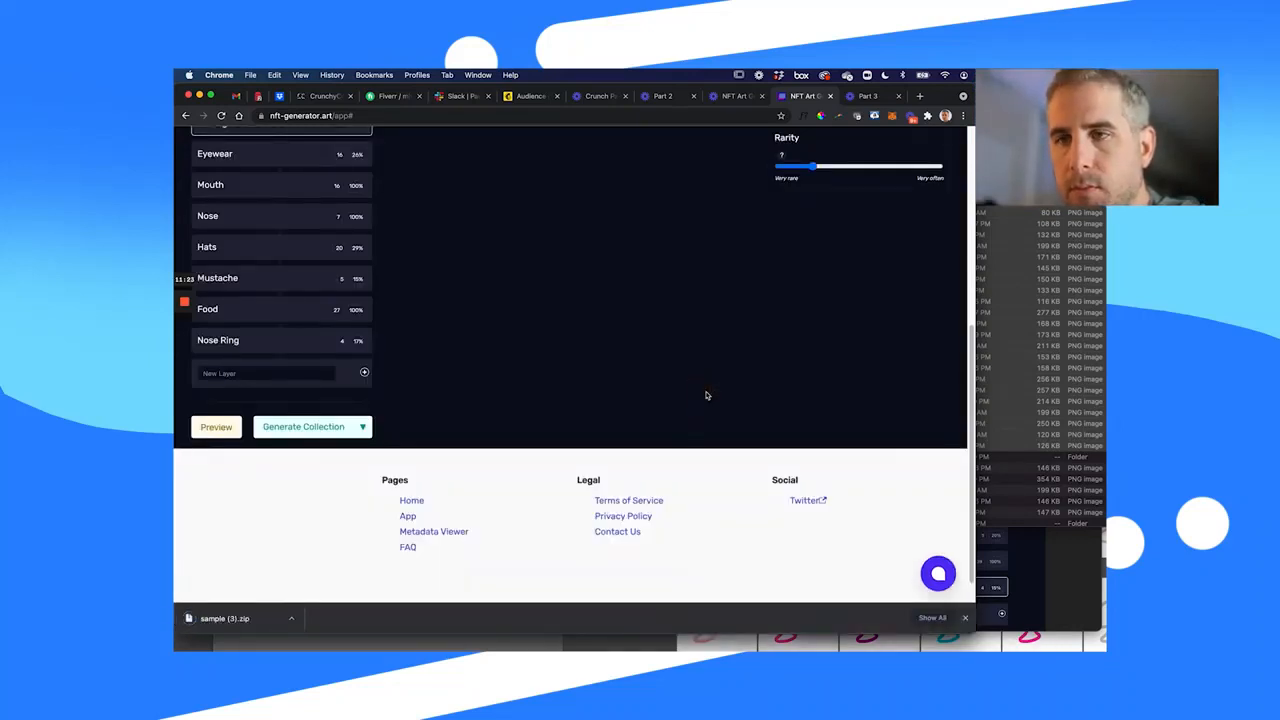
- Open the downloaded sample (3).zip and check its assets folder in the extracted contents
{"action": "left_click", "coordinate": [246, 617]}
{"action": "mouse_move", "coordinate": [415, 95]}
{"action": "left_mouse_down"}
{"action": "mouse_move", "coordinate": [488, 94]}
{"action": "mouse_move", "coordinate": [434, 94]}
{"action": "left_mouse_up"}
{"action": "left_click", "coordinate": [203, 136]}
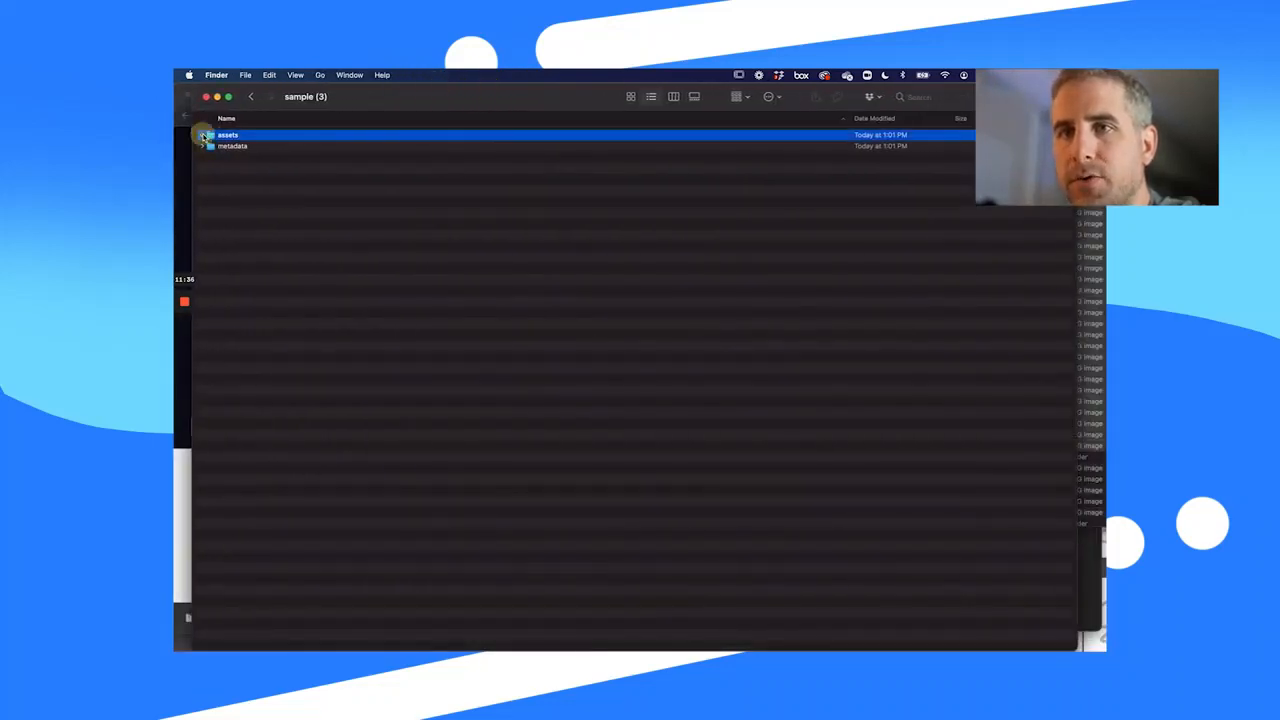
{"action": "left_click", "coordinate": [203, 135]}
{"action": "left_click", "coordinate": [203, 135]}
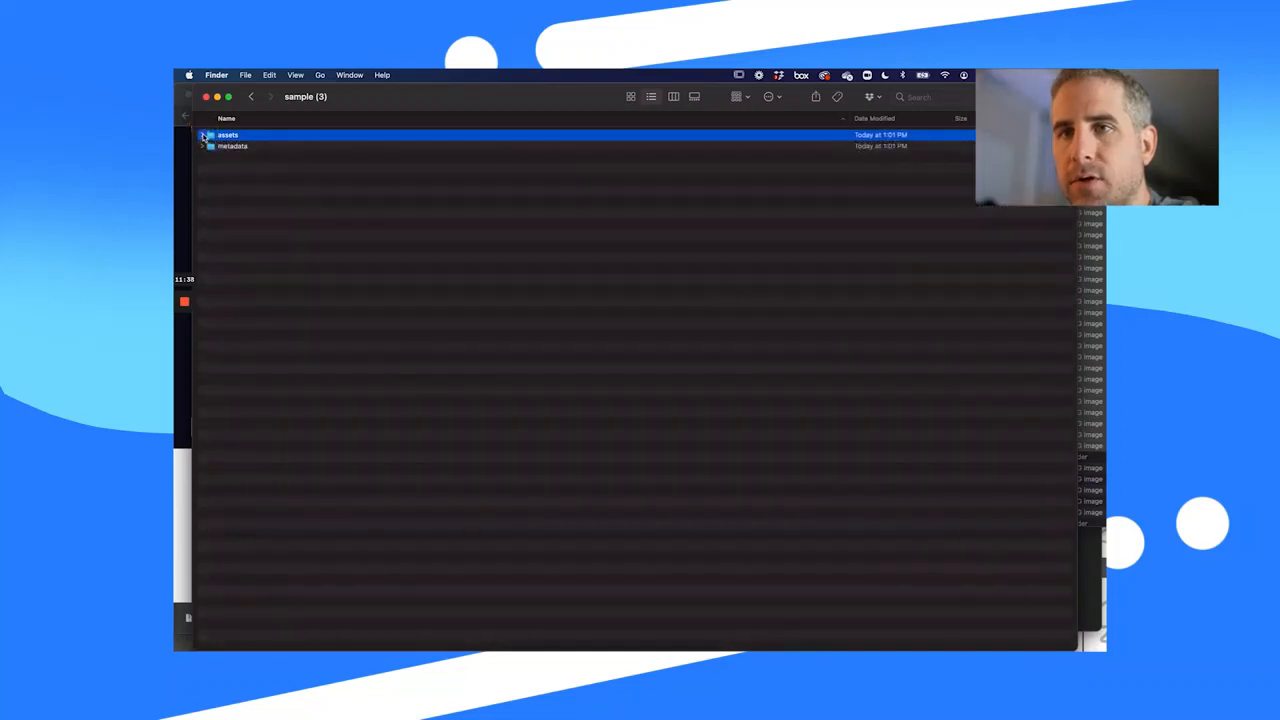
- Look through the JSON files in the metadata folder and preview metadata.json to examine the traits recorded for each cow
{"action": "left_click", "coordinate": [203, 146]}
{"action": "left_click", "coordinate": [233, 158]}
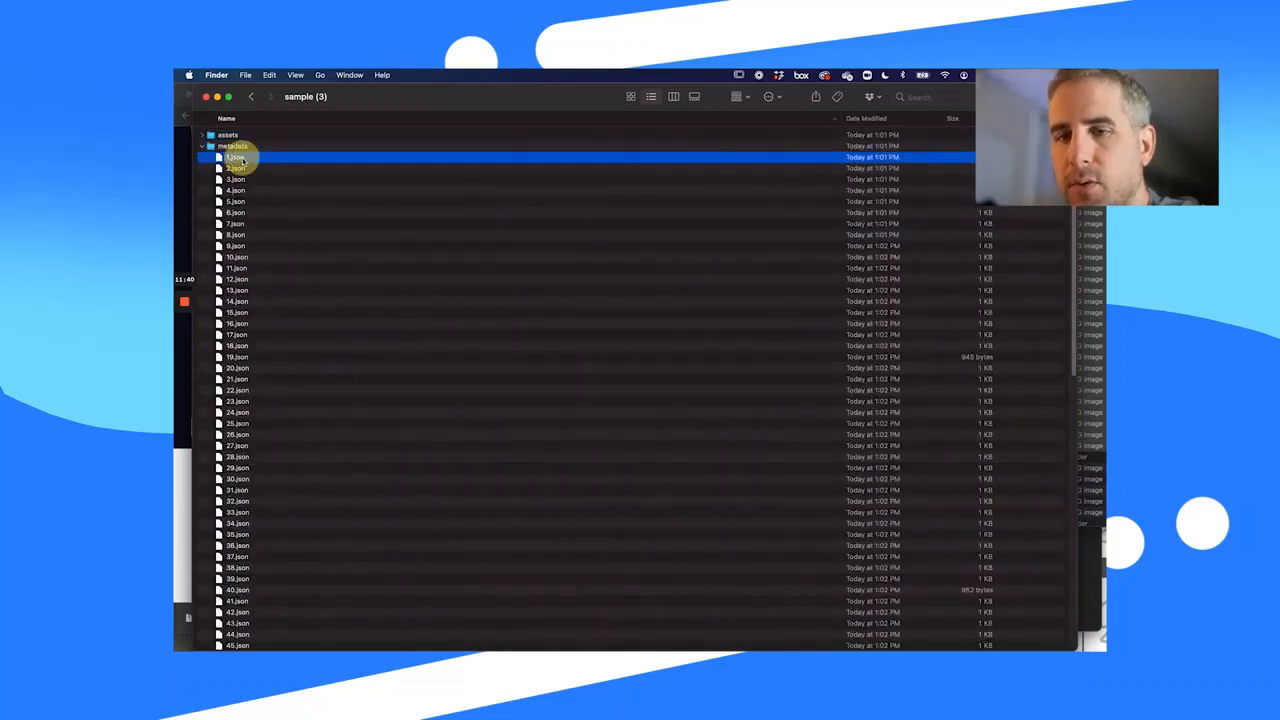
{"action": "scroll", "coordinate": [306, 330], "scroll_direction": "down", "scroll_amount": 15}
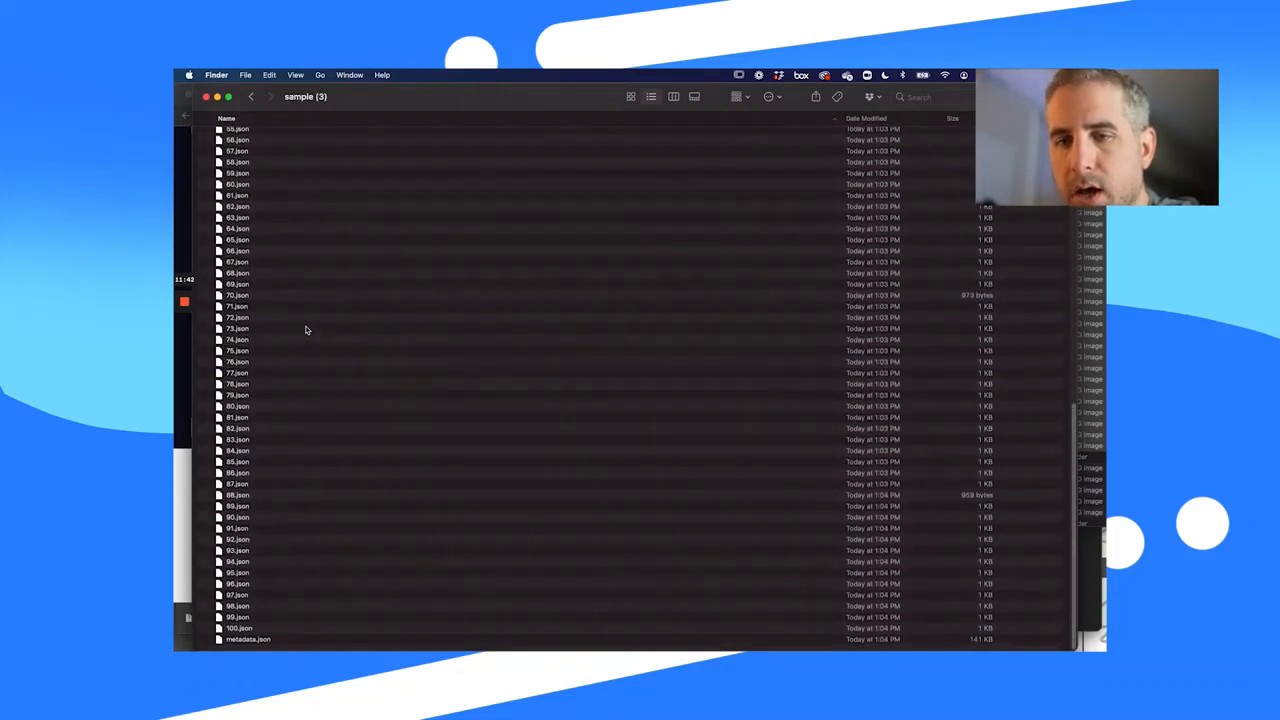
{"action": "left_click", "coordinate": [266, 640]}
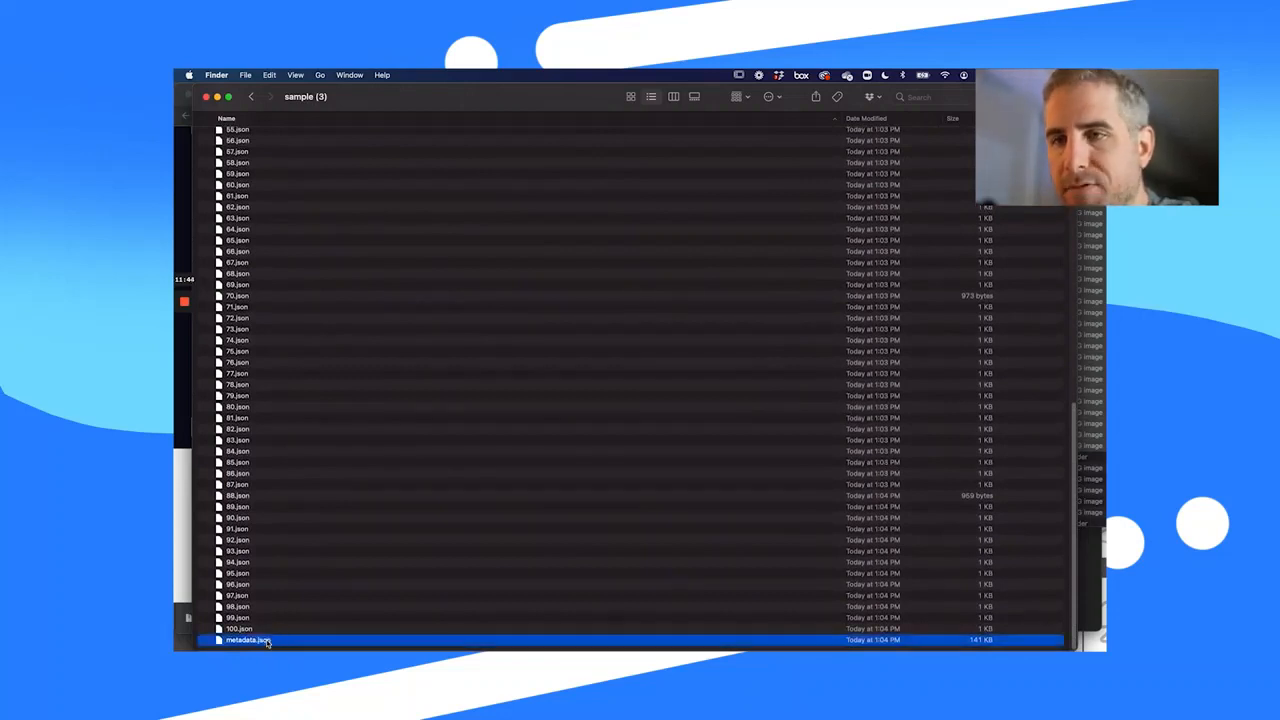
{"action": "key", "text": "space"}
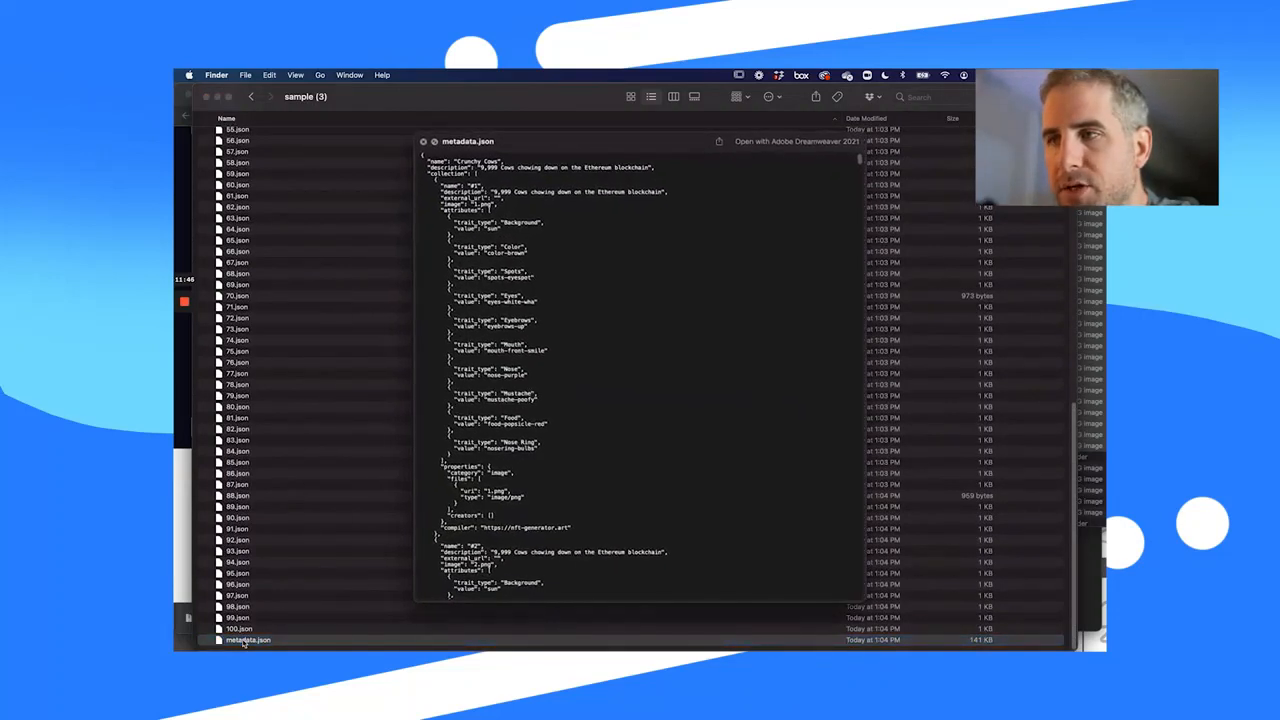
{"action": "scroll", "coordinate": [505, 417], "scroll_direction": "down", "scroll_amount": 20}
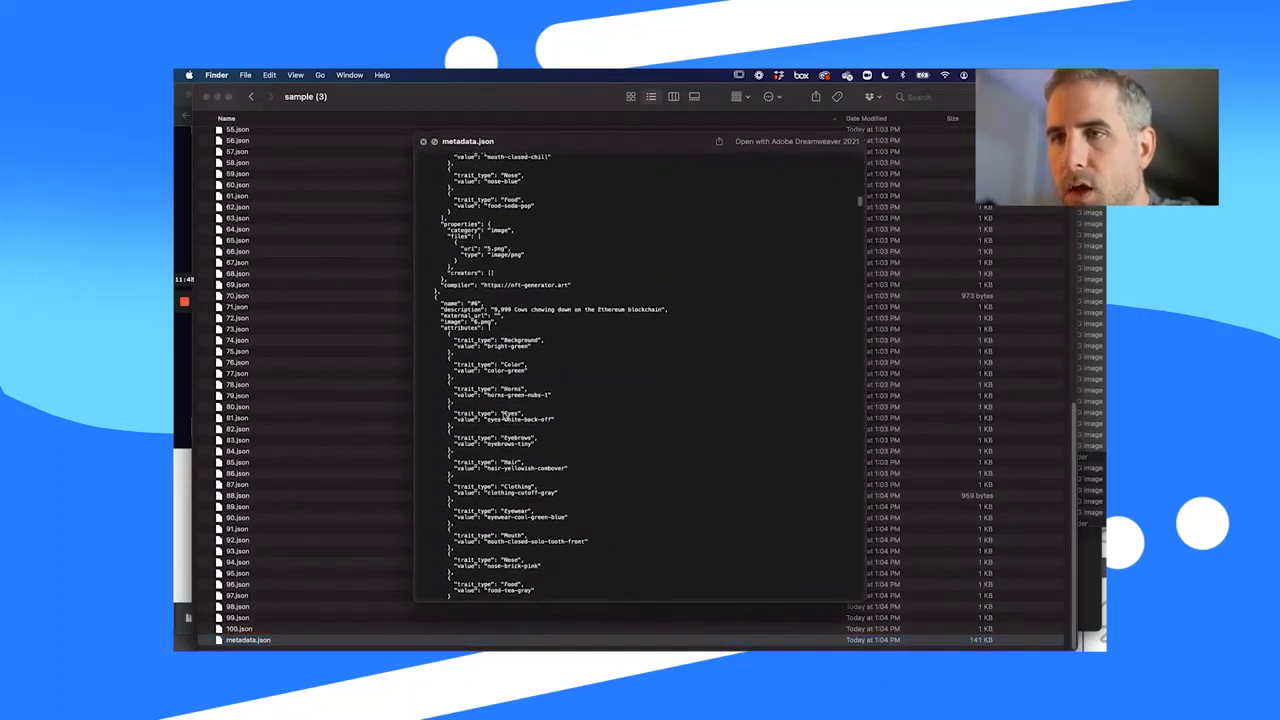
{"action": "scroll", "coordinate": [505, 417], "scroll_direction": "up", "scroll_amount": 20}
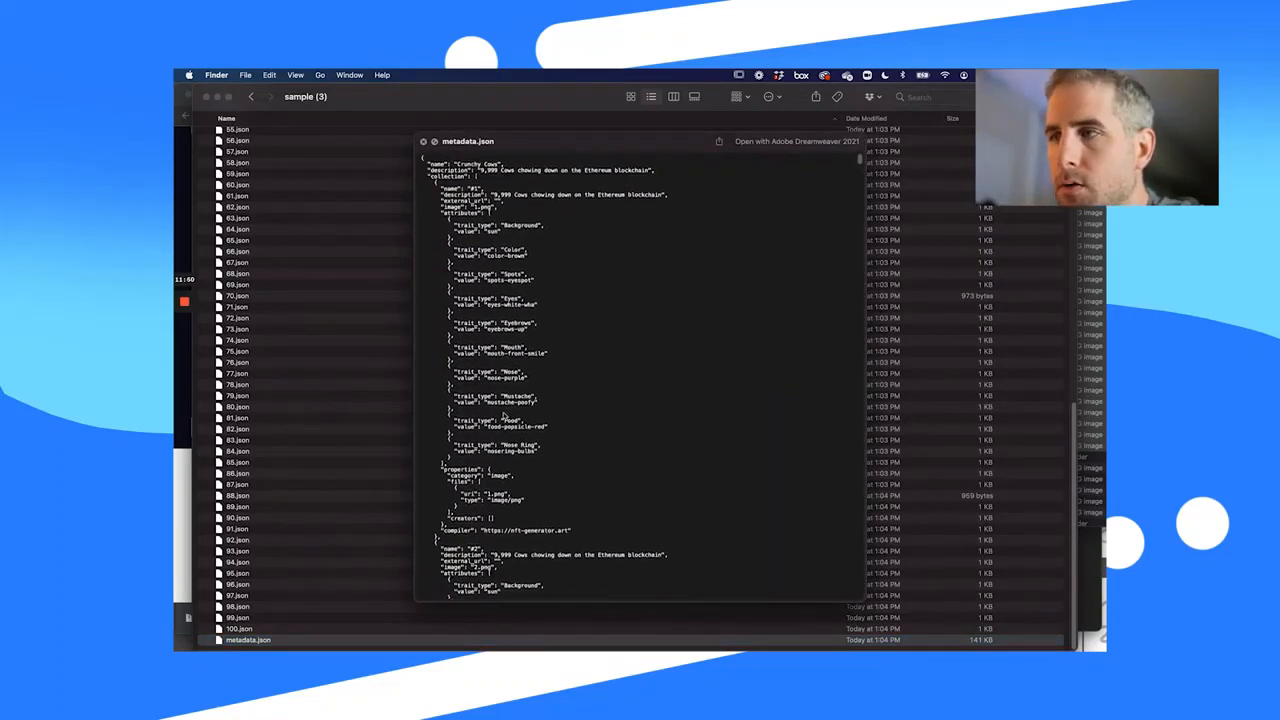
{"action": "left_click", "coordinate": [423, 143]}
{"action": "scroll", "coordinate": [297, 165], "scroll_direction": "up", "scroll_amount": 15}
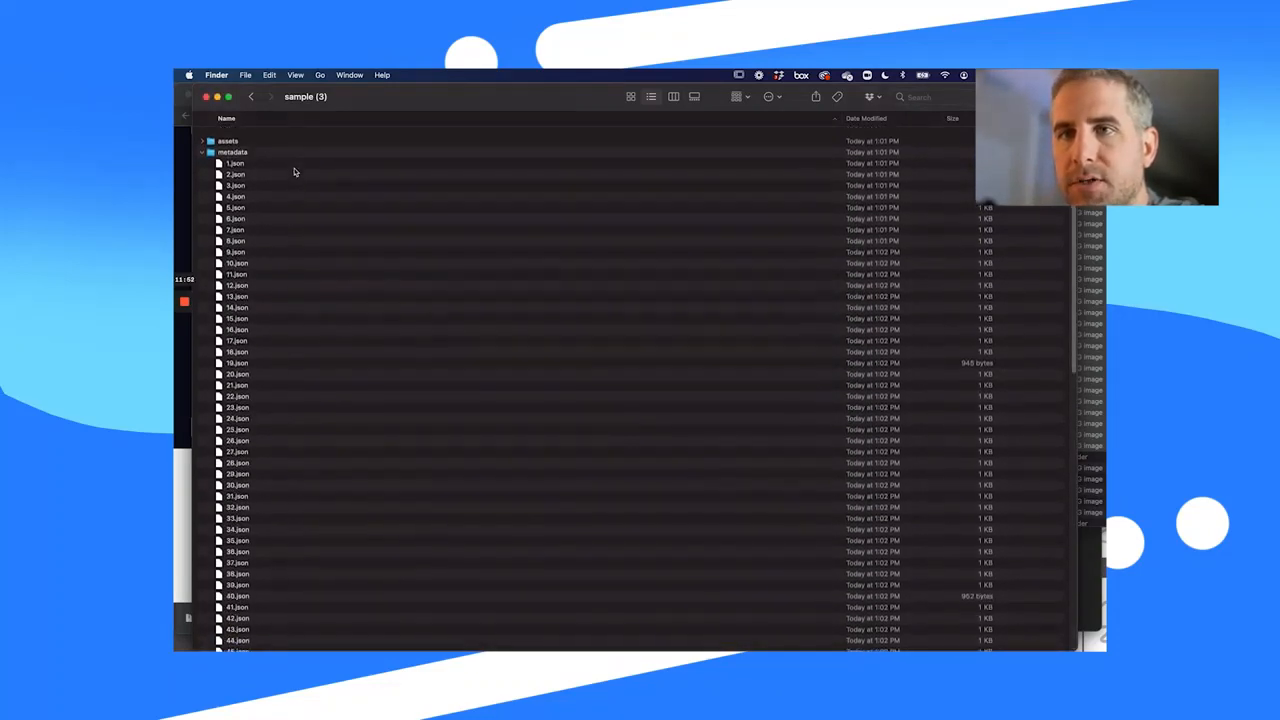
{"action": "left_click", "coordinate": [204, 146]}
- Preview the generated cow images in the assets folder one after another, from 1.png through 22.png
{"action": "left_click", "coordinate": [203, 134]}
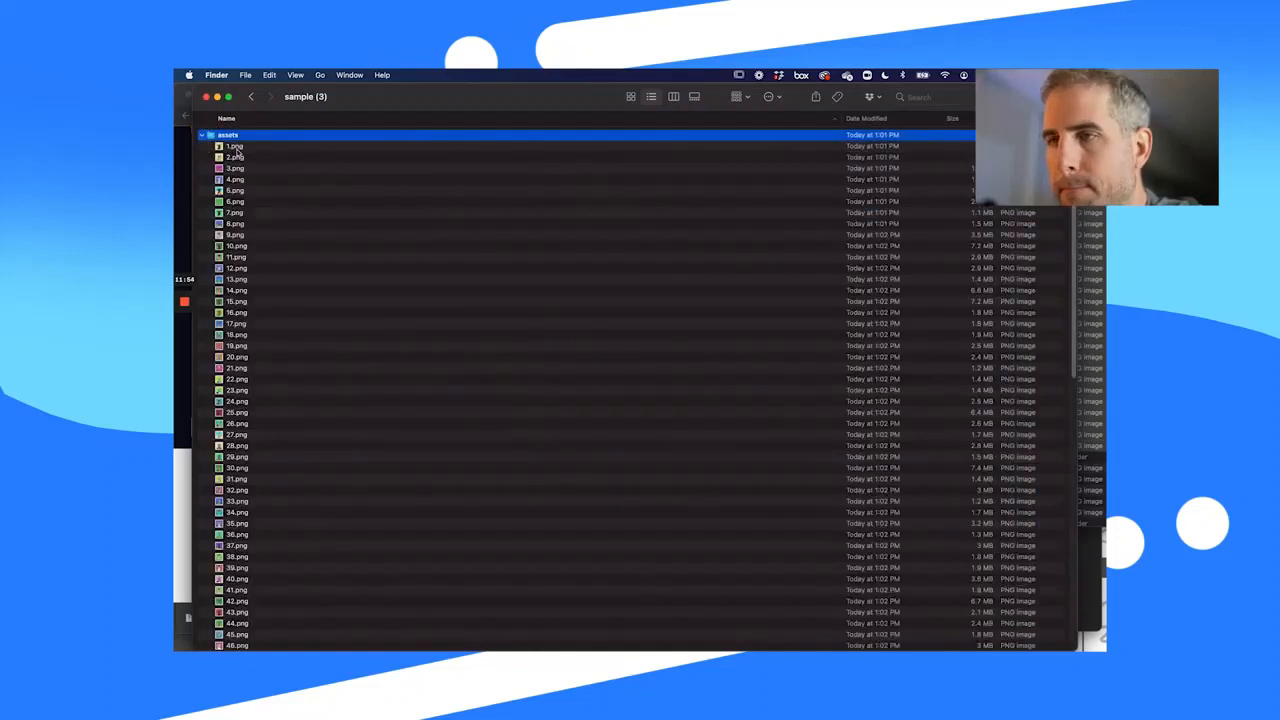
{"action": "left_click", "coordinate": [236, 147]}
{"action": "key", "text": "space"}
{"action": "key", "text": "Down"}
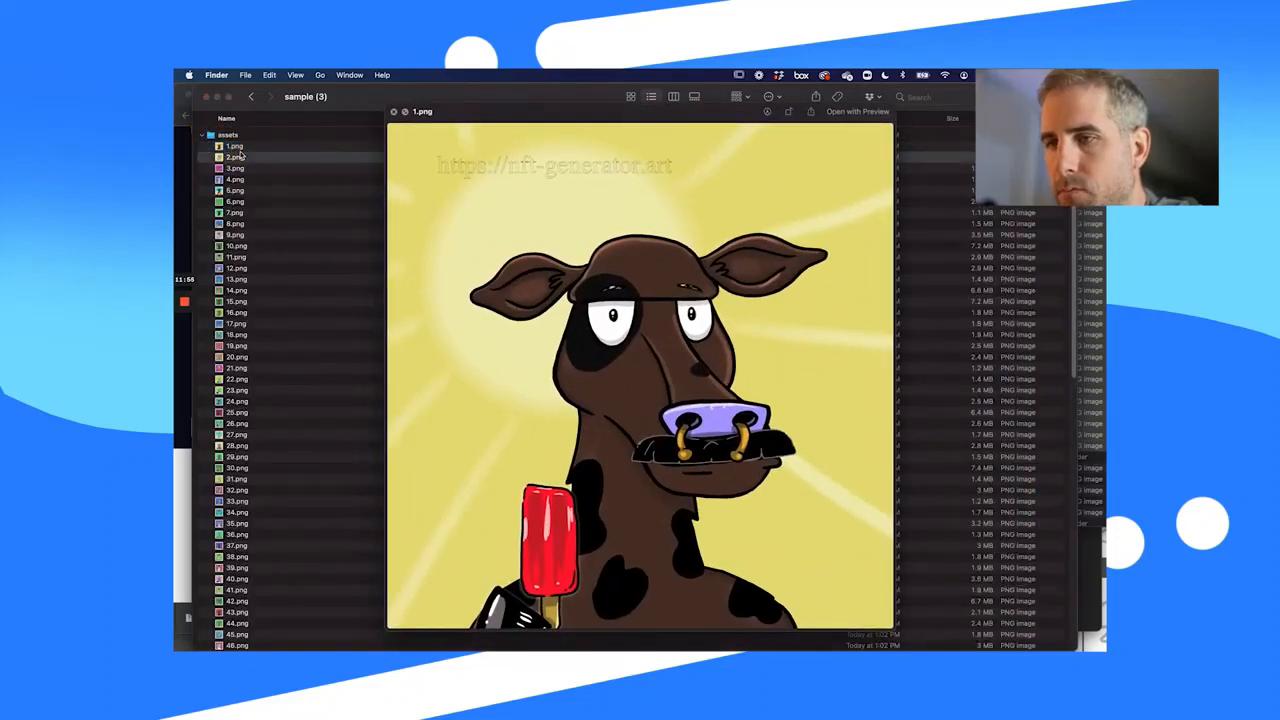
{"action": "key", "text": "Down"}
{"action": "key", "text": "Down"}
{"action": "key", "text": "Down"}
{"action": "key", "text": "Down"}
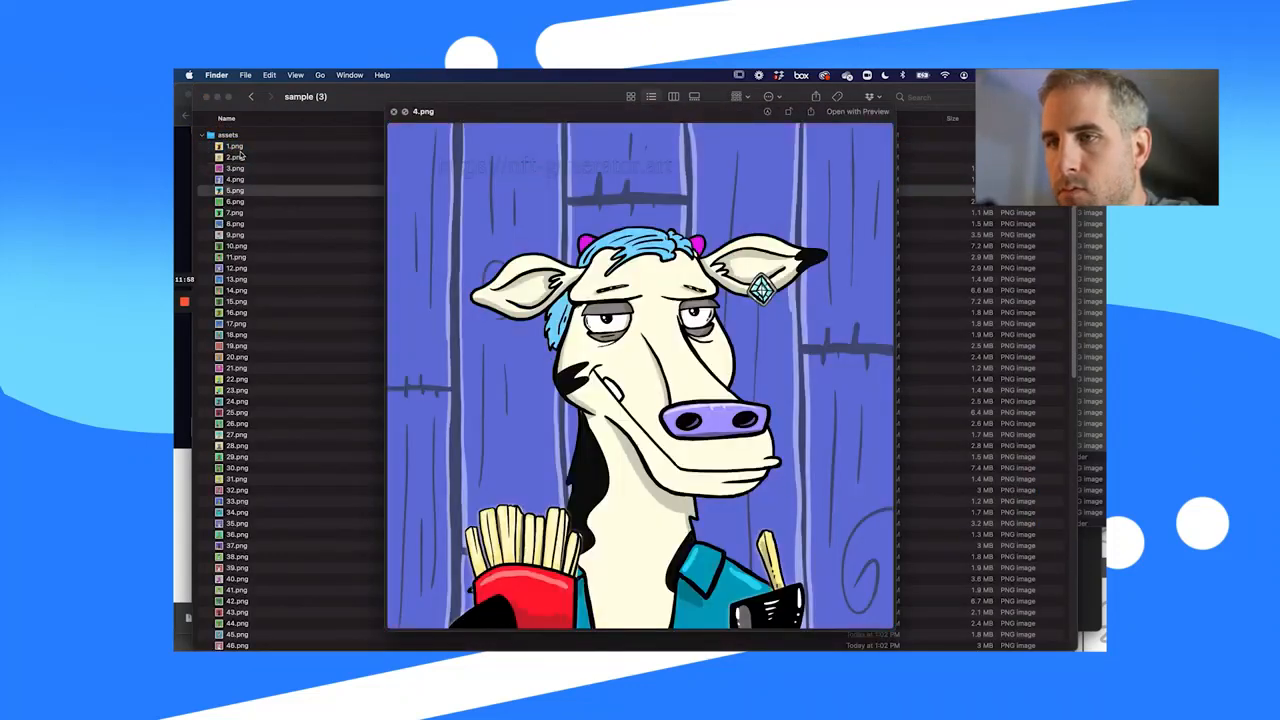
{"action": "key", "text": "Down"}
{"action": "key", "text": "Down"}
{"action": "key", "text": "Down"}
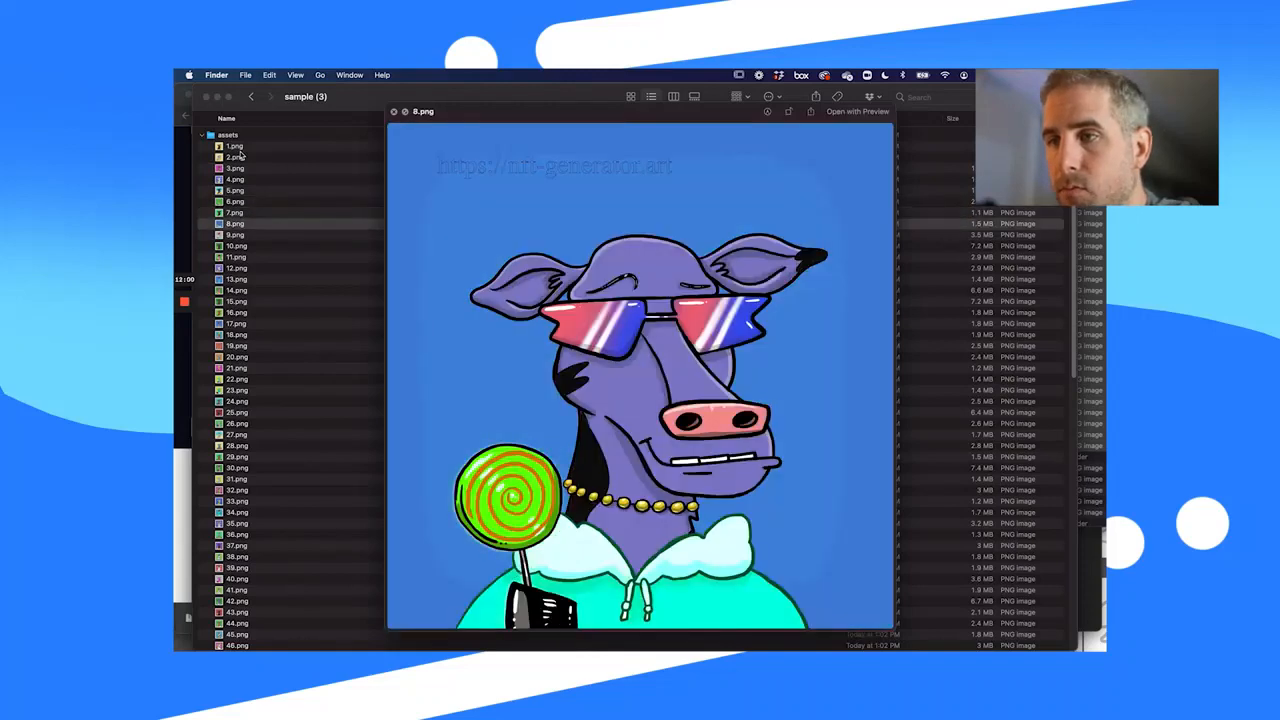
{"action": "key", "text": "Down"}
{"action": "key", "text": "Down"}
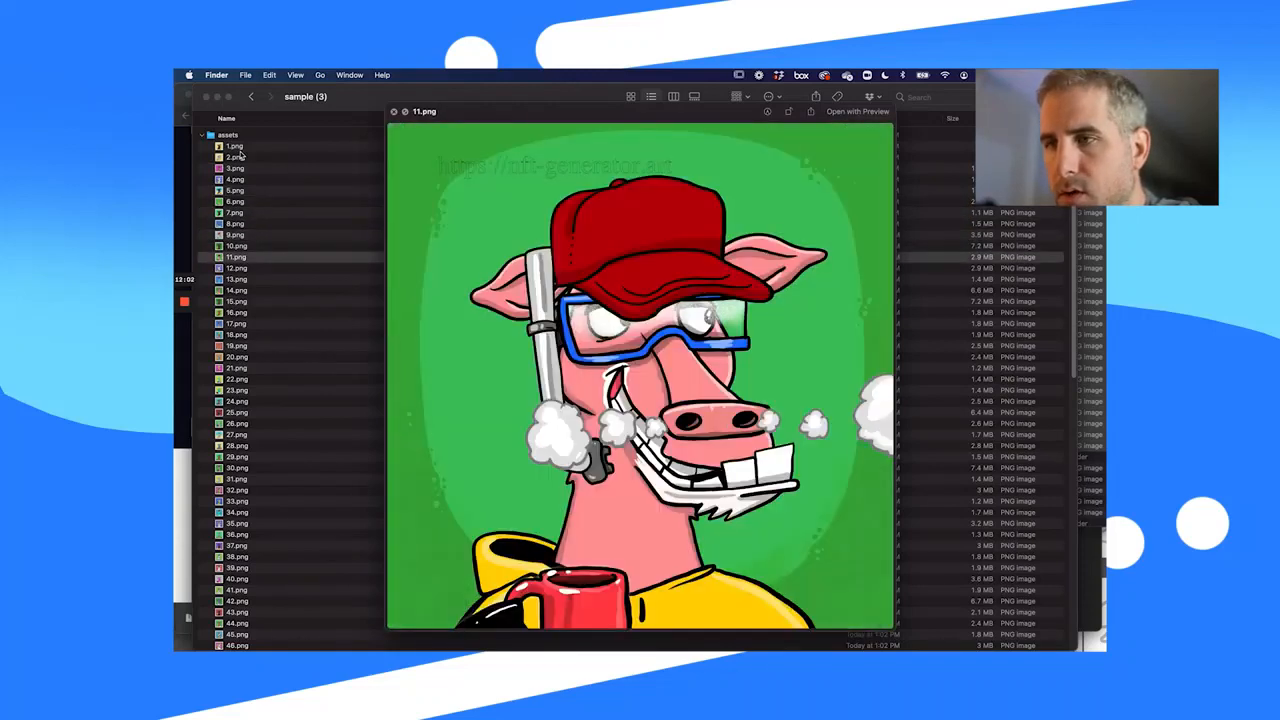
{"action": "key", "text": "Up"}
{"action": "key", "text": "Down"}
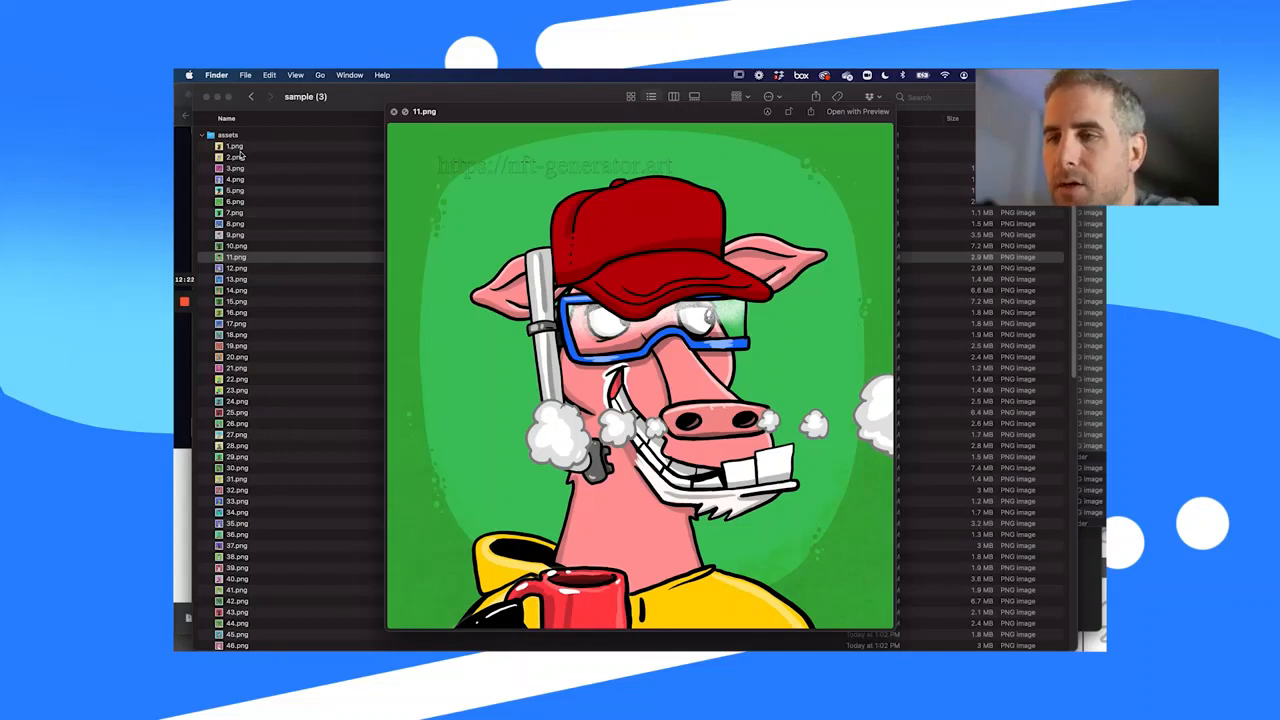
{"action": "key", "text": "Down"}
{"action": "key", "text": "Down"}
{"action": "key", "text": "Down"}
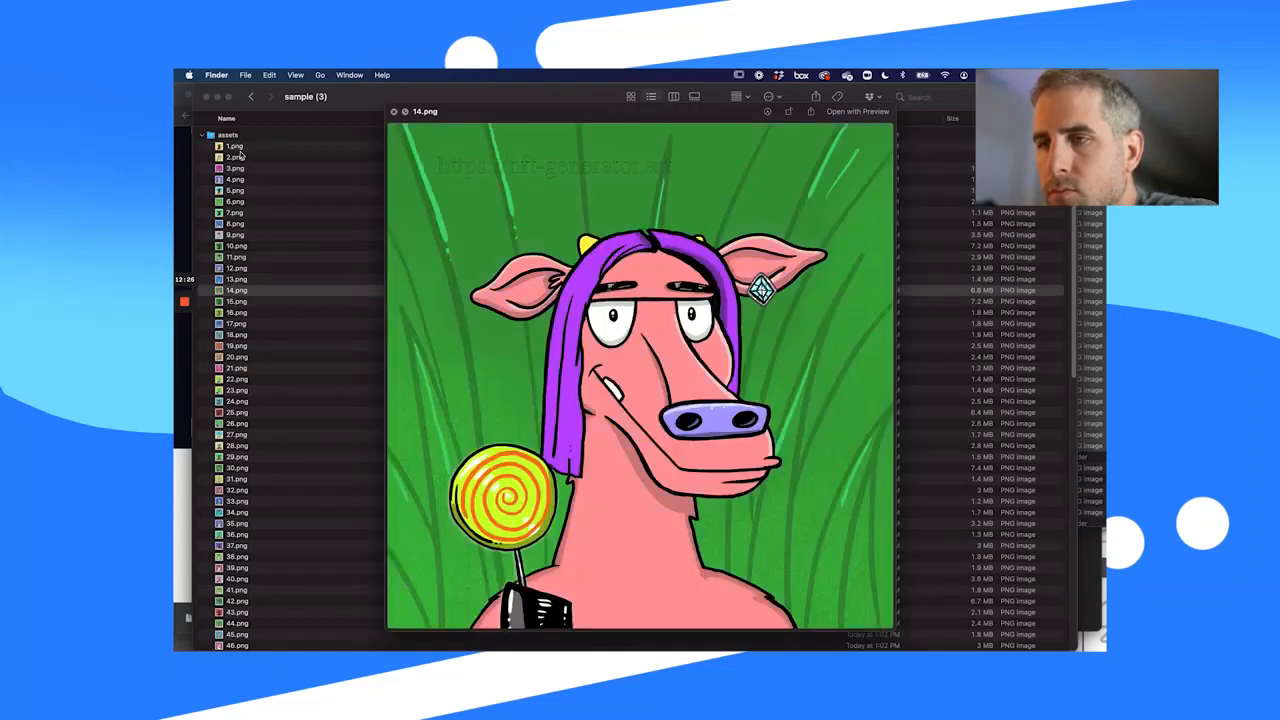
{"action": "key", "text": "Down"}
{"action": "key", "text": "Down"}
{"action": "key", "text": "Down"}
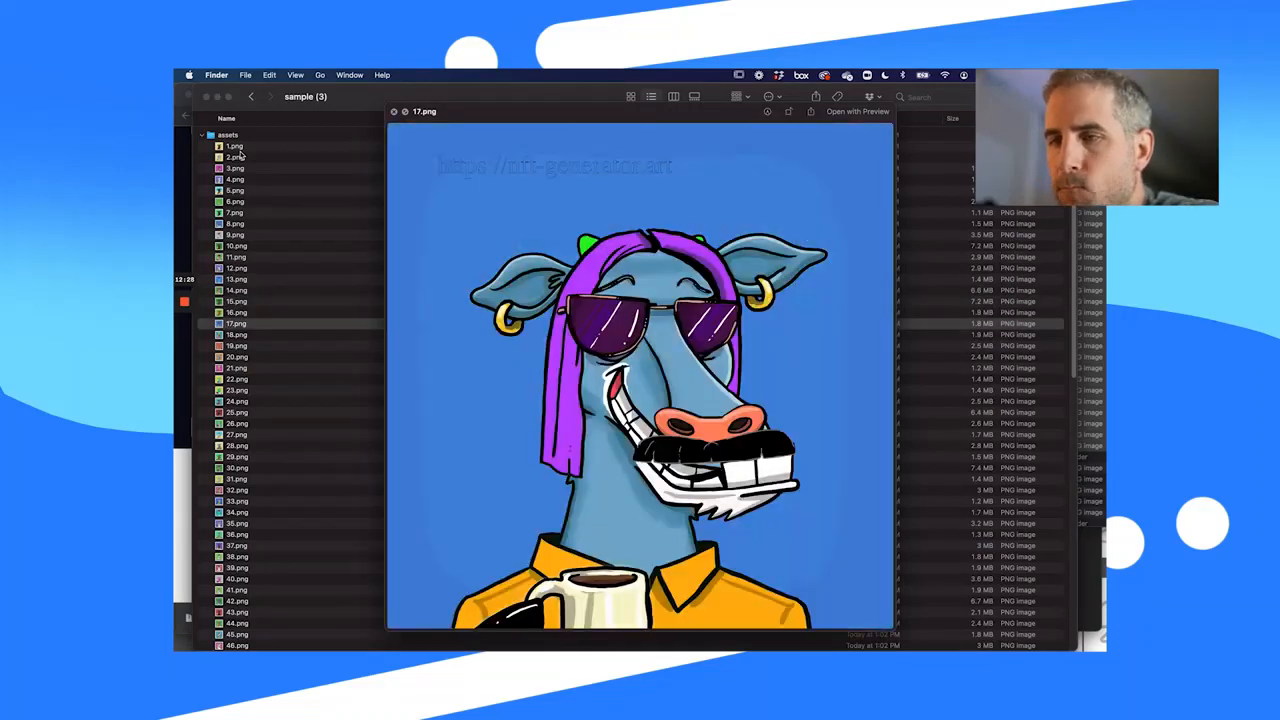
{"action": "key", "text": "Down"}
{"action": "key", "text": "Down"}
{"action": "key", "text": "Down"}
{"action": "key", "text": "Down"}
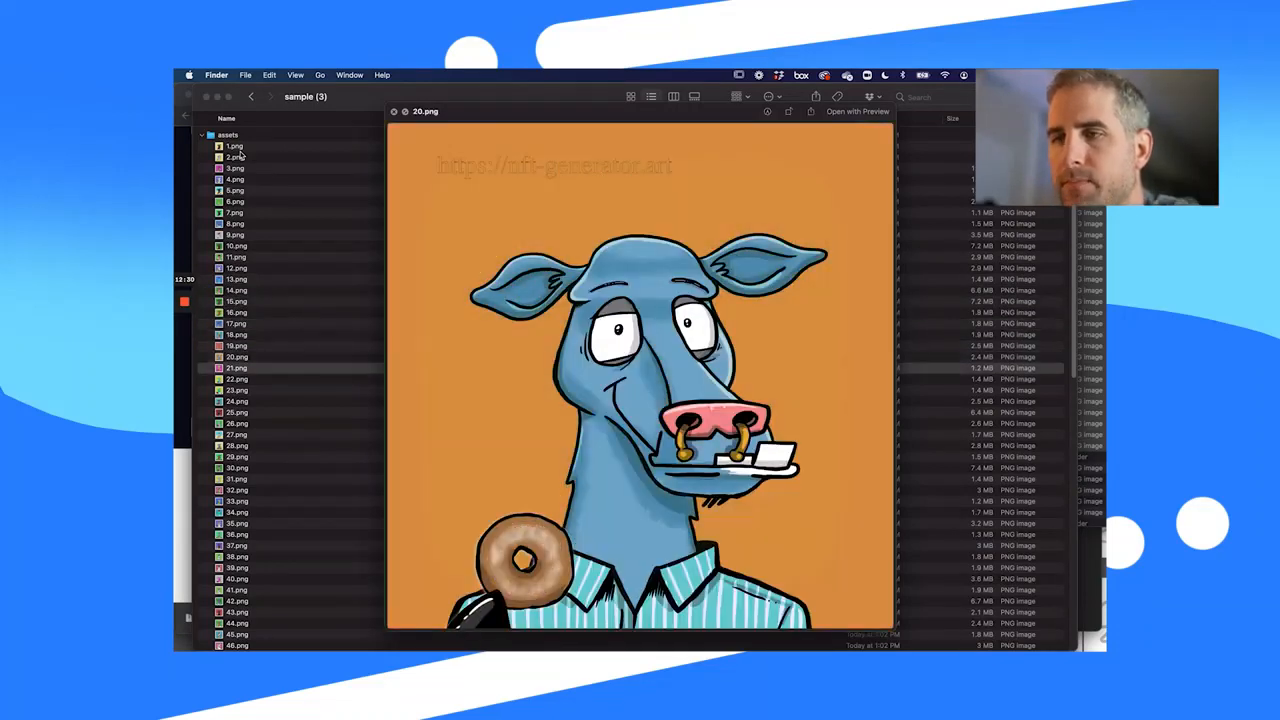
{"action": "key", "text": "Down"}
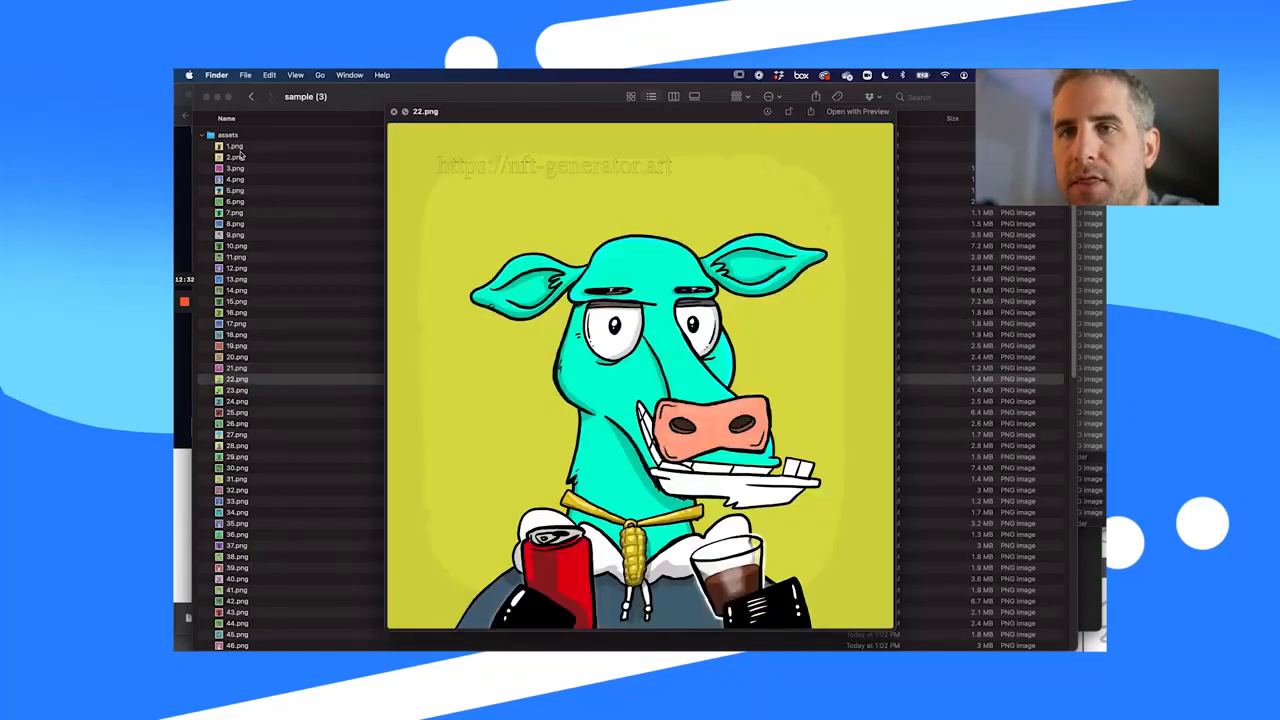
{"action": "key", "text": "space"}
- Collapse the assets folder, expand the metadata folder and select 4.json
{"action": "left_click", "coordinate": [203, 134]}
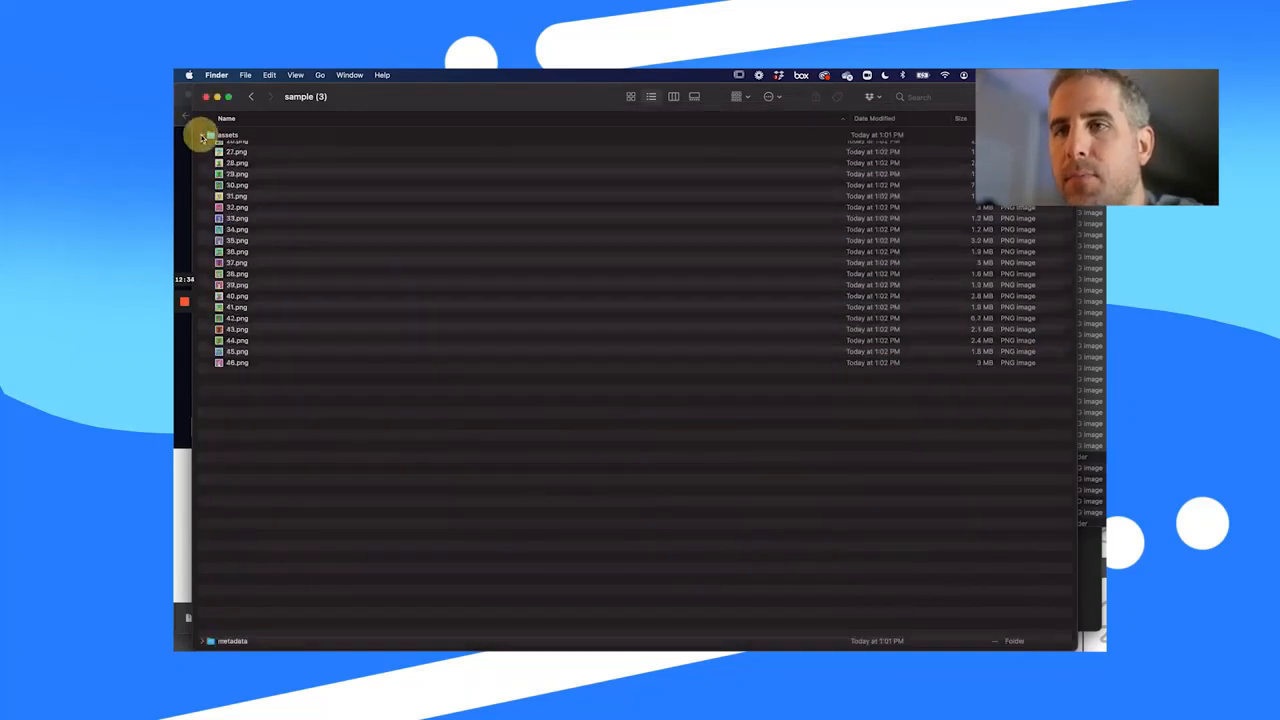
{"action": "left_click", "coordinate": [205, 145]}
{"action": "left_click", "coordinate": [202, 145]}
{"action": "left_click", "coordinate": [250, 190]}
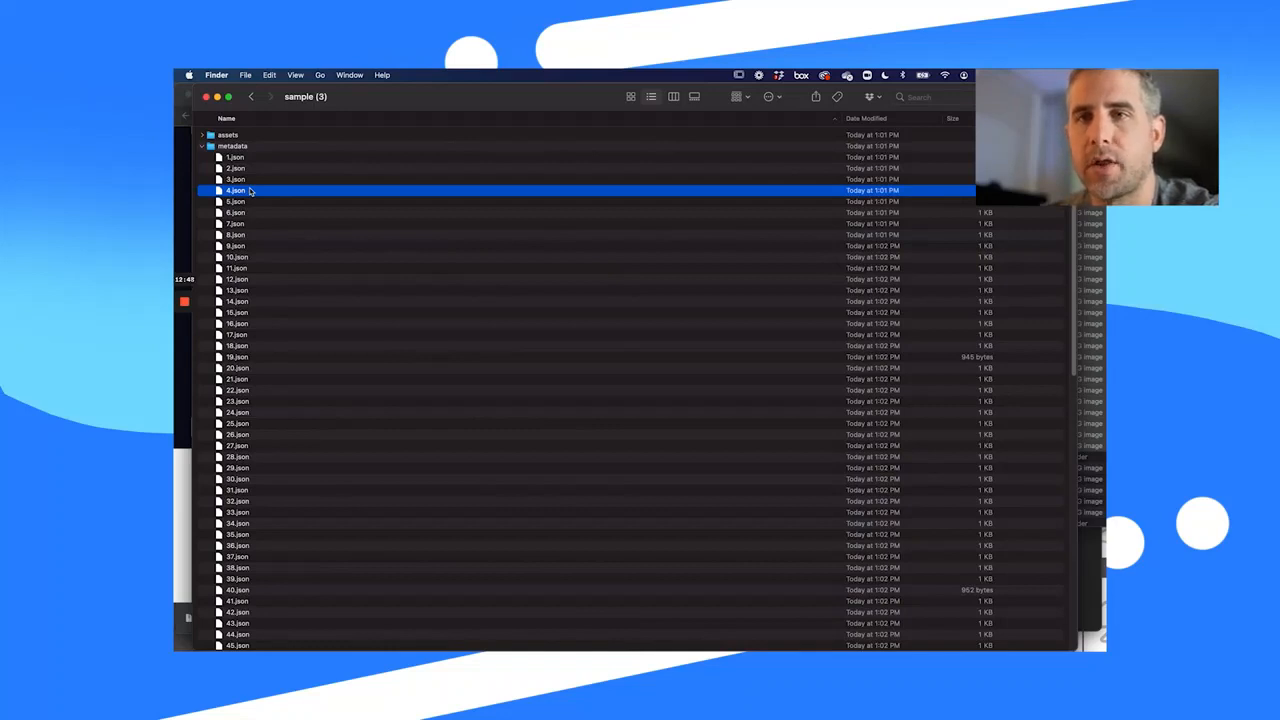
- Open metadata.json from the metadata folder in Dadroit JSON Viewer 2 and move the viewer window clear of the file names
{"action": "left_click", "coordinate": [201, 146]}
{"action": "left_click", "coordinate": [201, 146]}
{"action": "scroll", "coordinate": [228, 266], "scroll_direction": "down", "scroll_amount": 10}
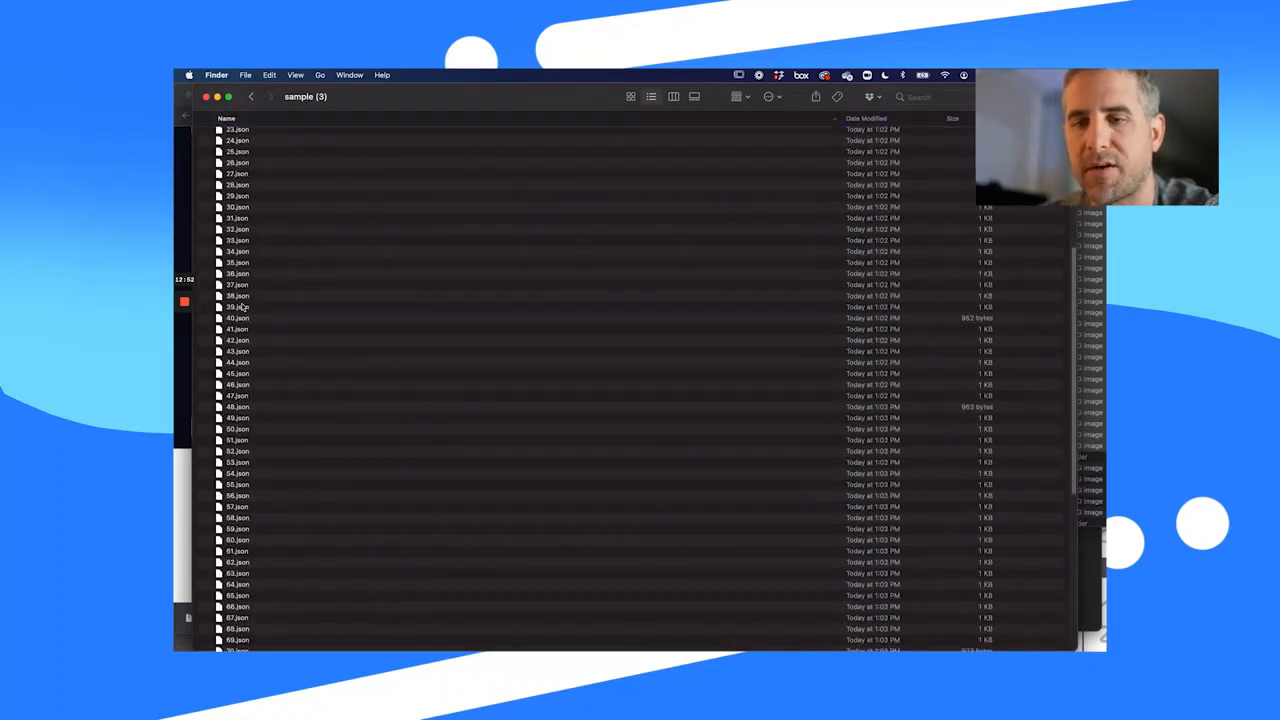
{"action": "left_click", "coordinate": [248, 640]}
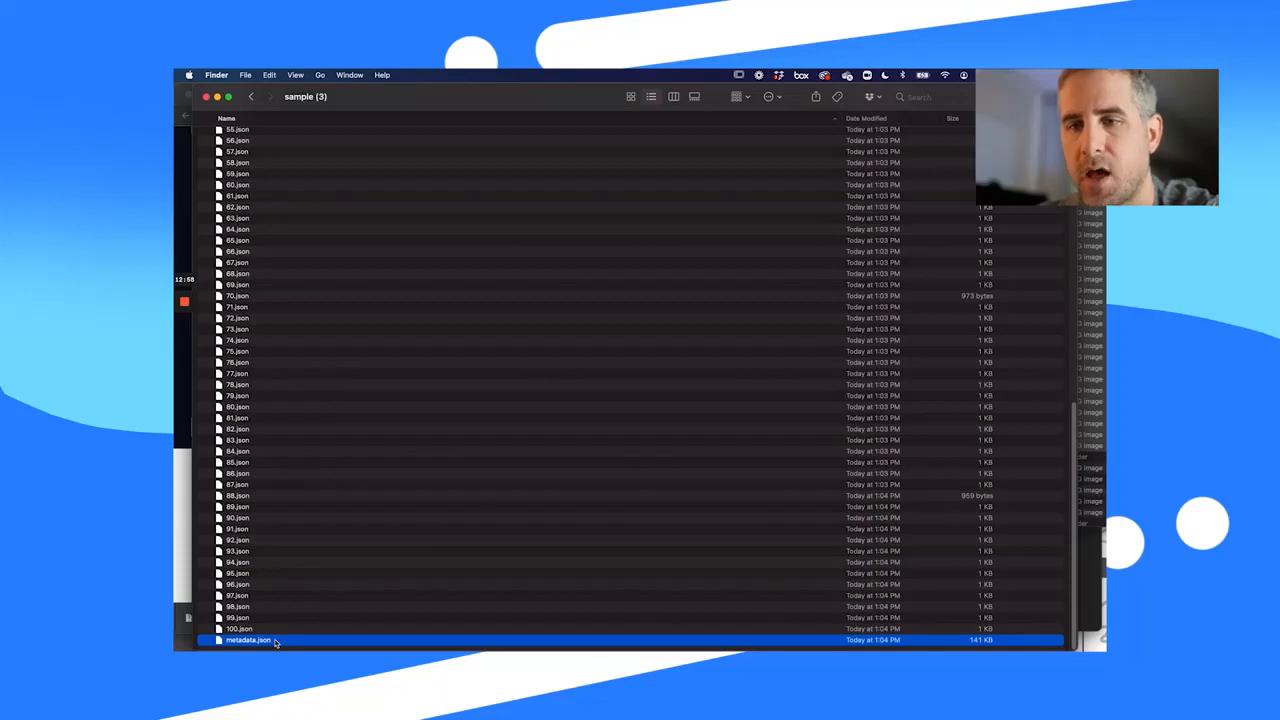
{"action": "right_click", "coordinate": [275, 643]}
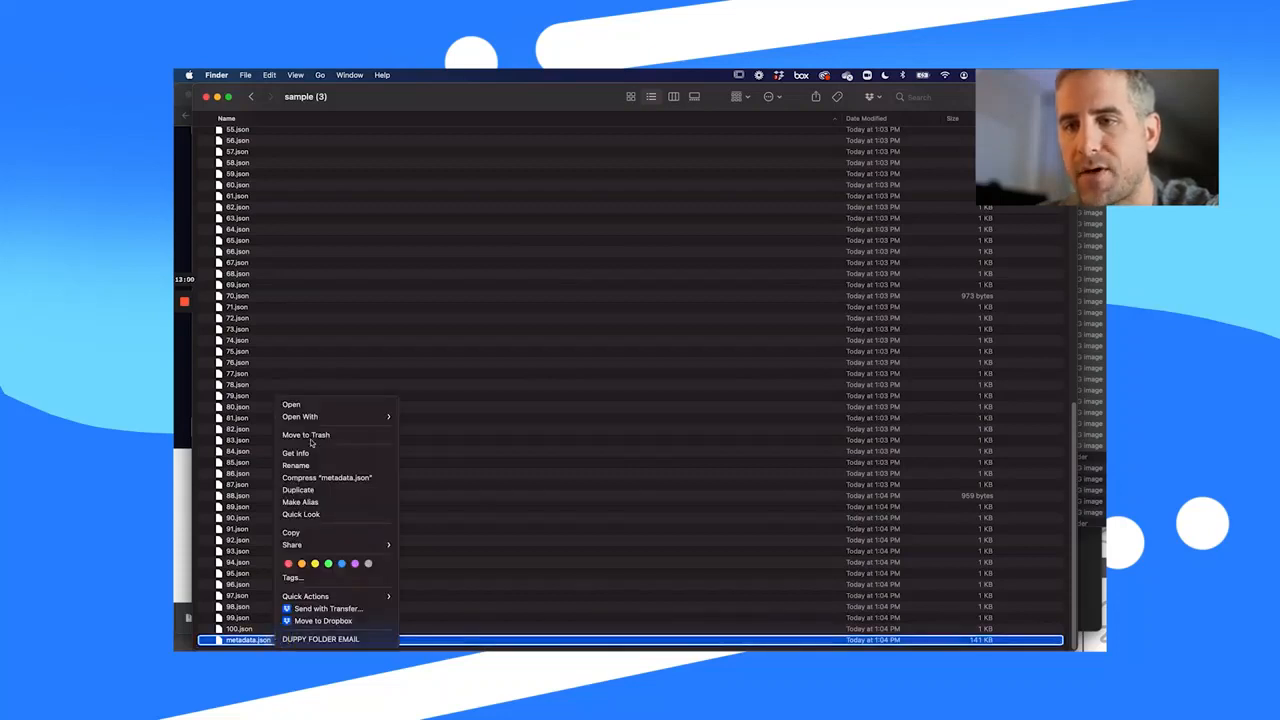
{"action": "mouse_move", "coordinate": [326, 419]}
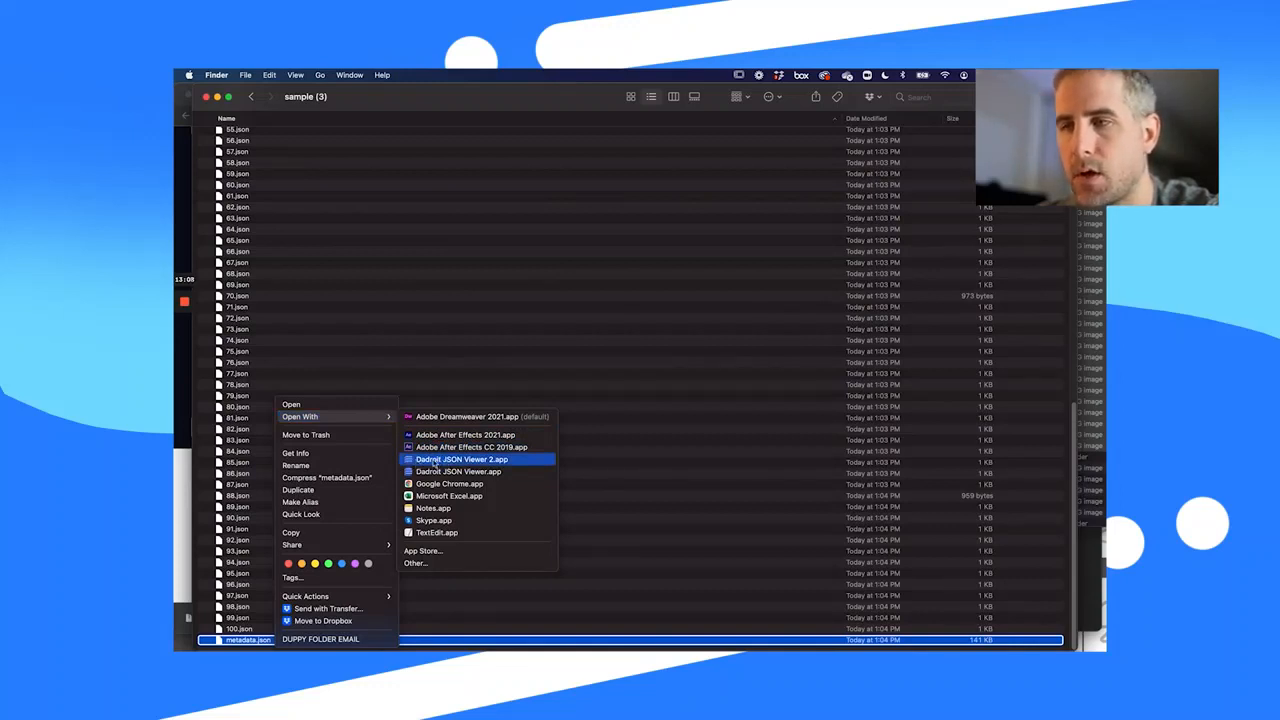
{"action": "left_click", "coordinate": [428, 462]}
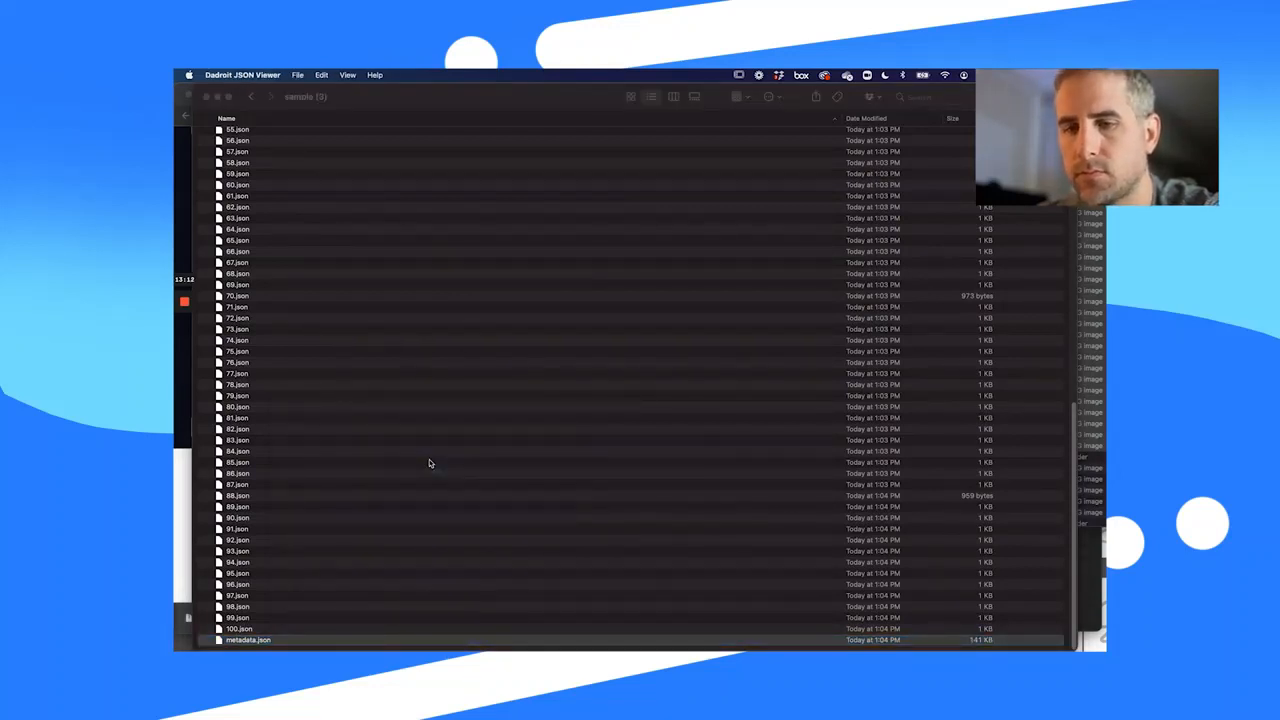
{"action": "right_click", "coordinate": [252, 639]}
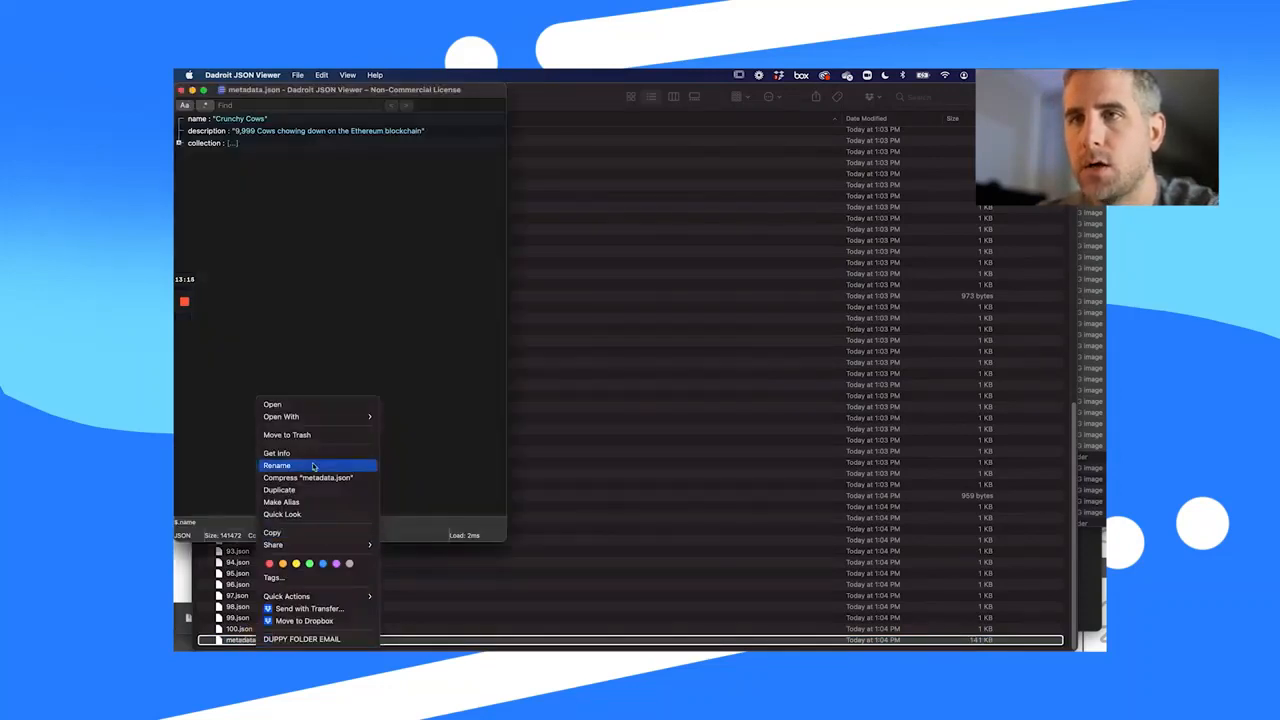
{"action": "left_click", "coordinate": [380, 93]}
{"action": "left_click_drag", "start_coordinate": [380, 93], "coordinate": [778, 122]}
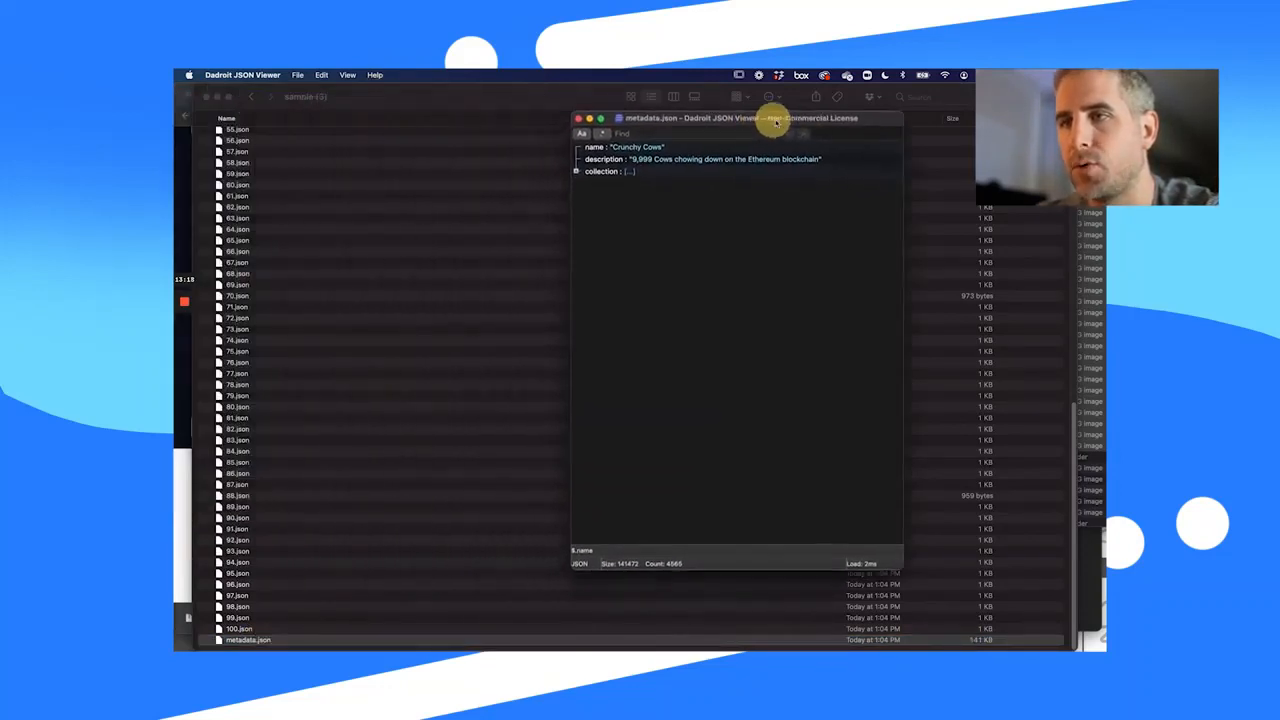
- Expand the collection entries in metadata.json, search for "blue" and select the matching eyewear trait value
{"action": "left_click", "coordinate": [576, 173]}
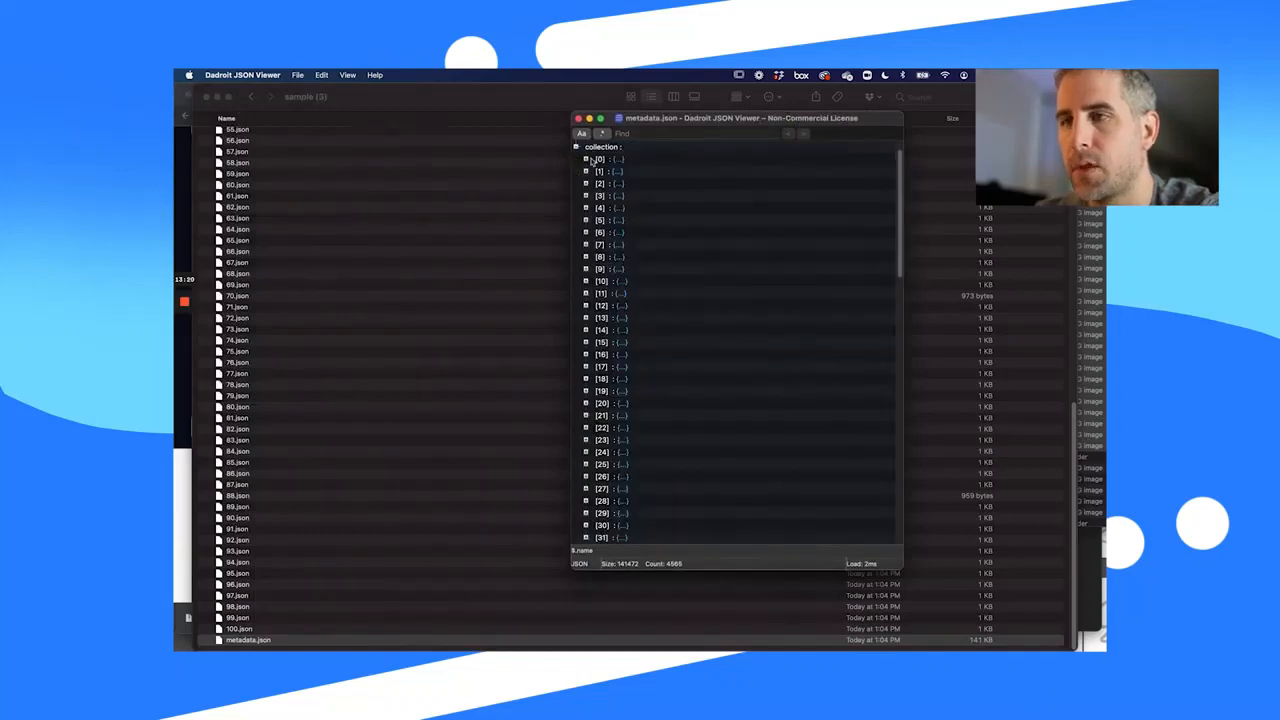
{"action": "left_click", "coordinate": [642, 133]}
{"action": "type", "text": "blue"}
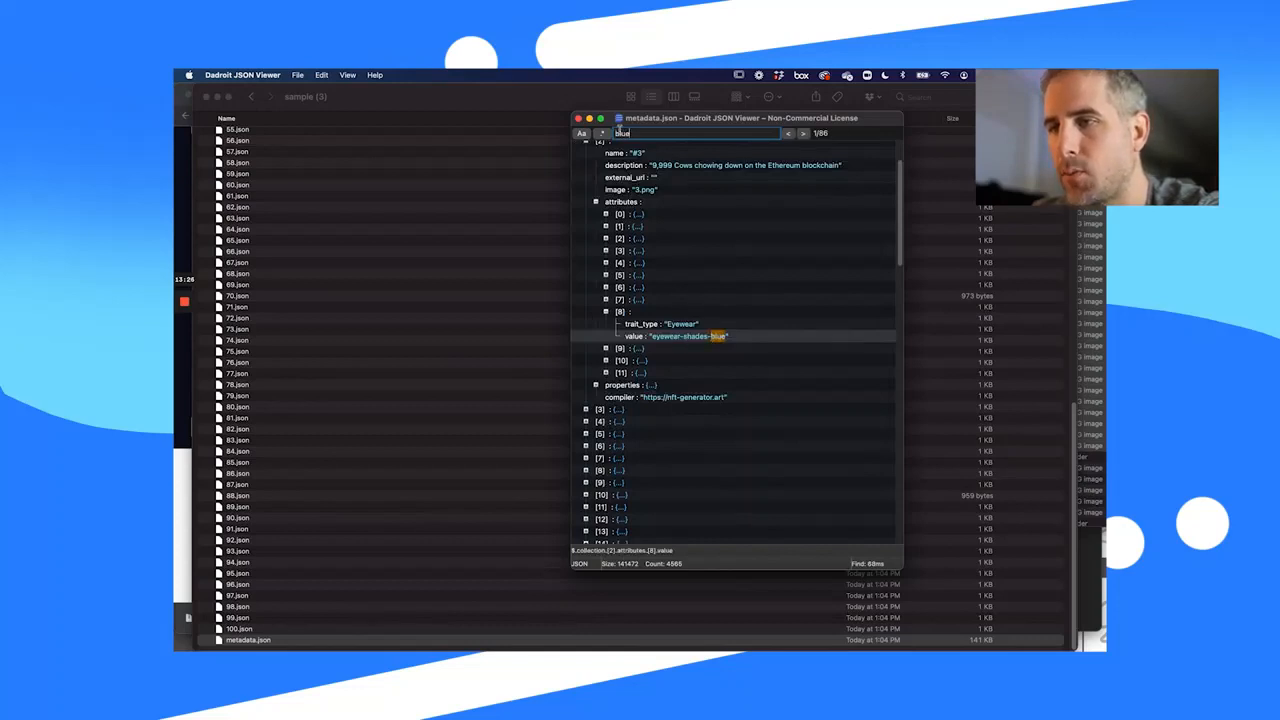
{"action": "left_click", "coordinate": [669, 336]}
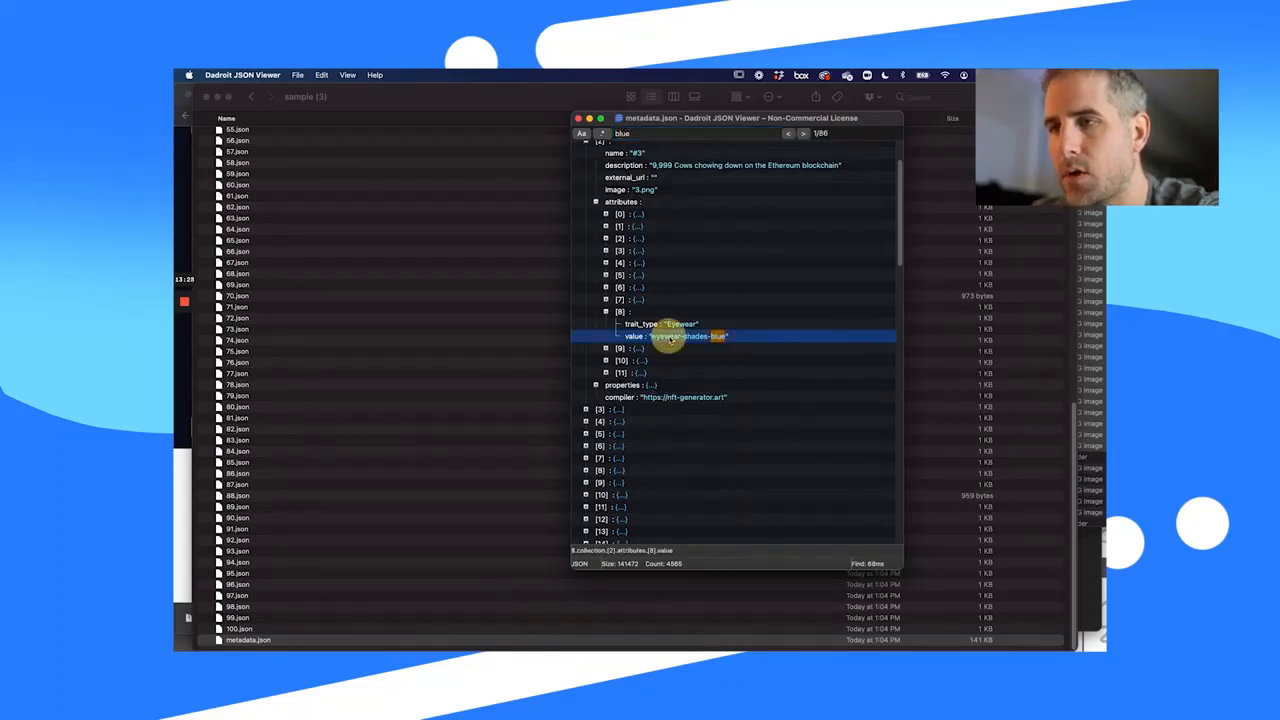
{"action": "left_click", "coordinate": [722, 337]}
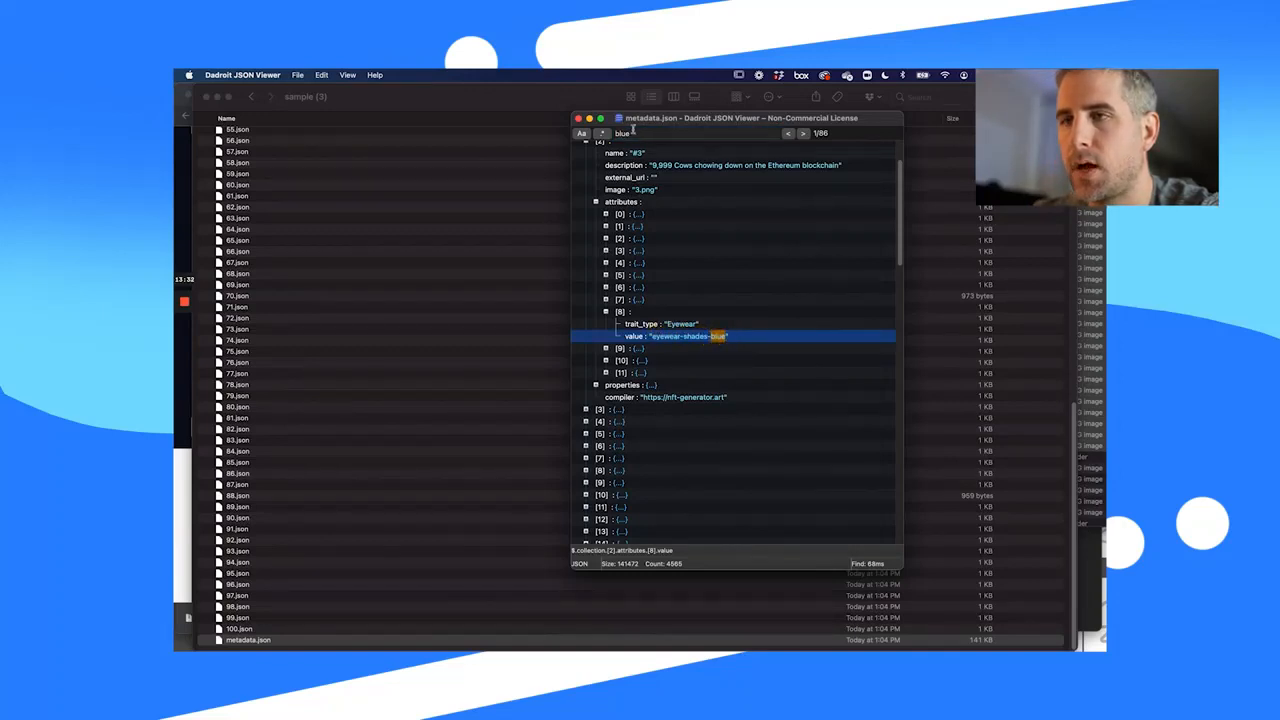
- Search metadata.json for "eyewear-shades-blue" and step through the cows that have this trait
{"action": "left_click", "coordinate": [605, 134]}
{"action": "type", "text": "eye"}
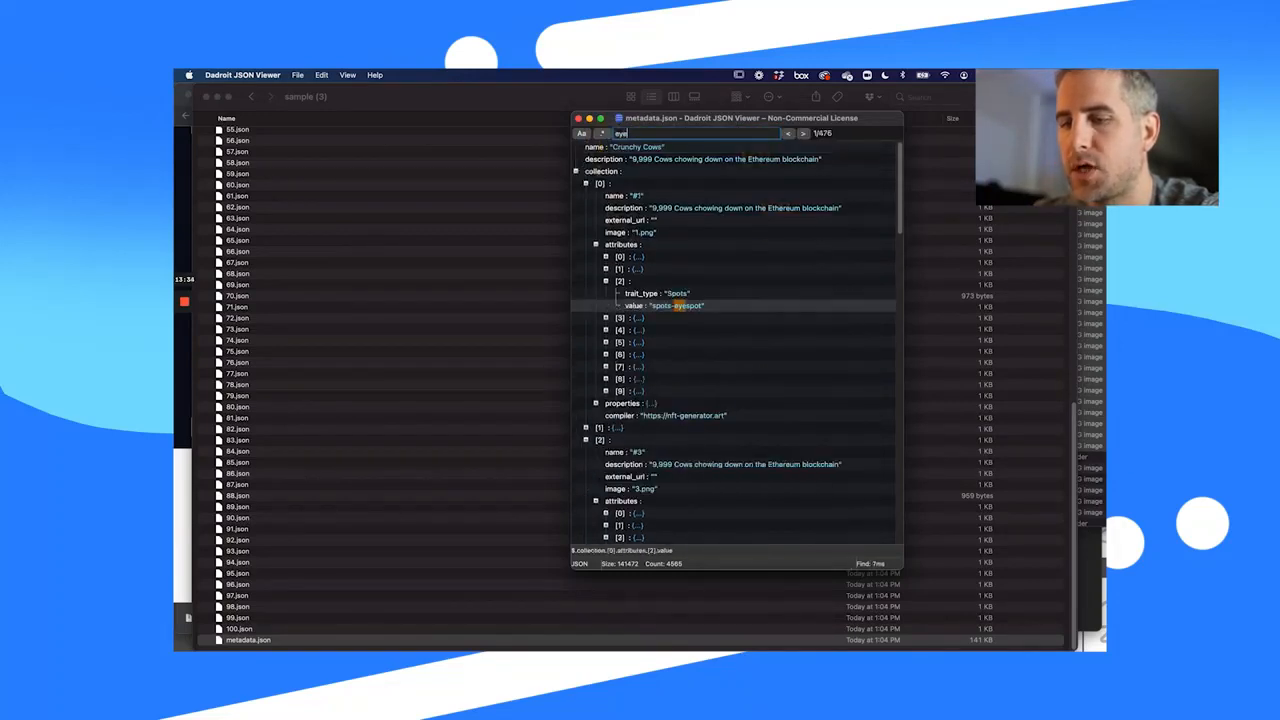
{"action": "type", "text": "wear-shades-blue"}
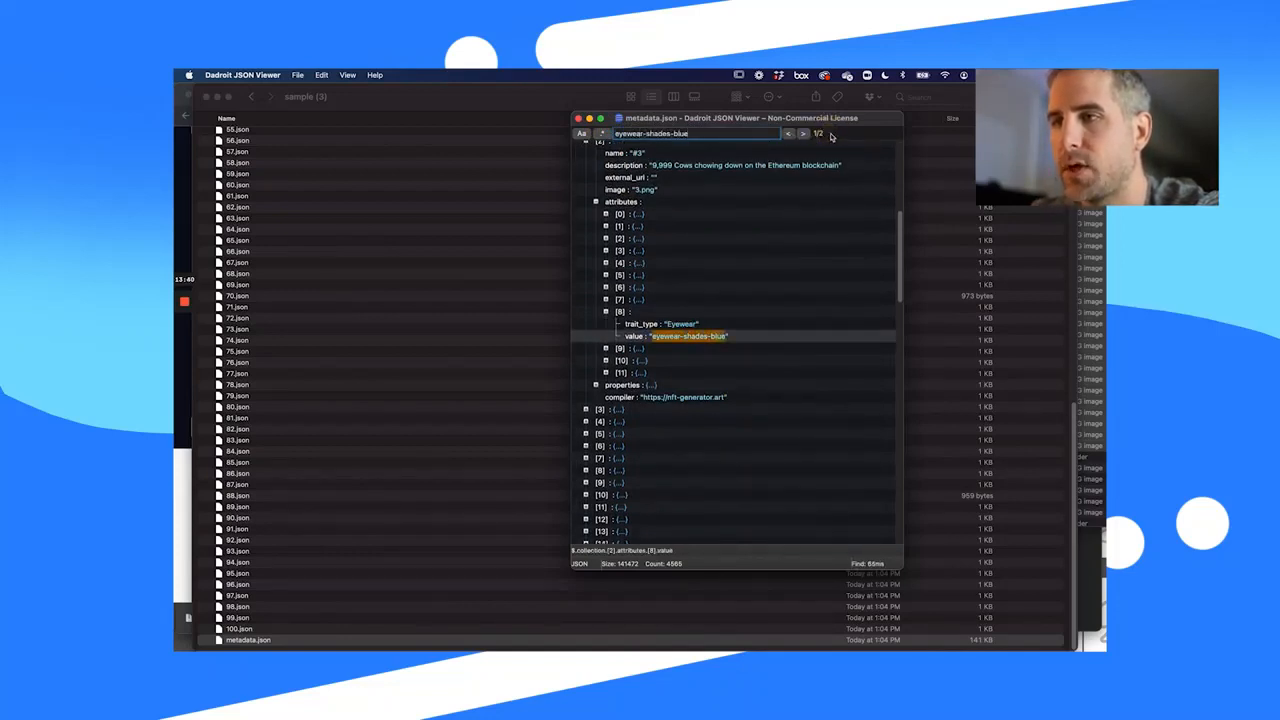
{"action": "left_click", "coordinate": [802, 134]}
{"action": "left_click", "coordinate": [788, 135]}
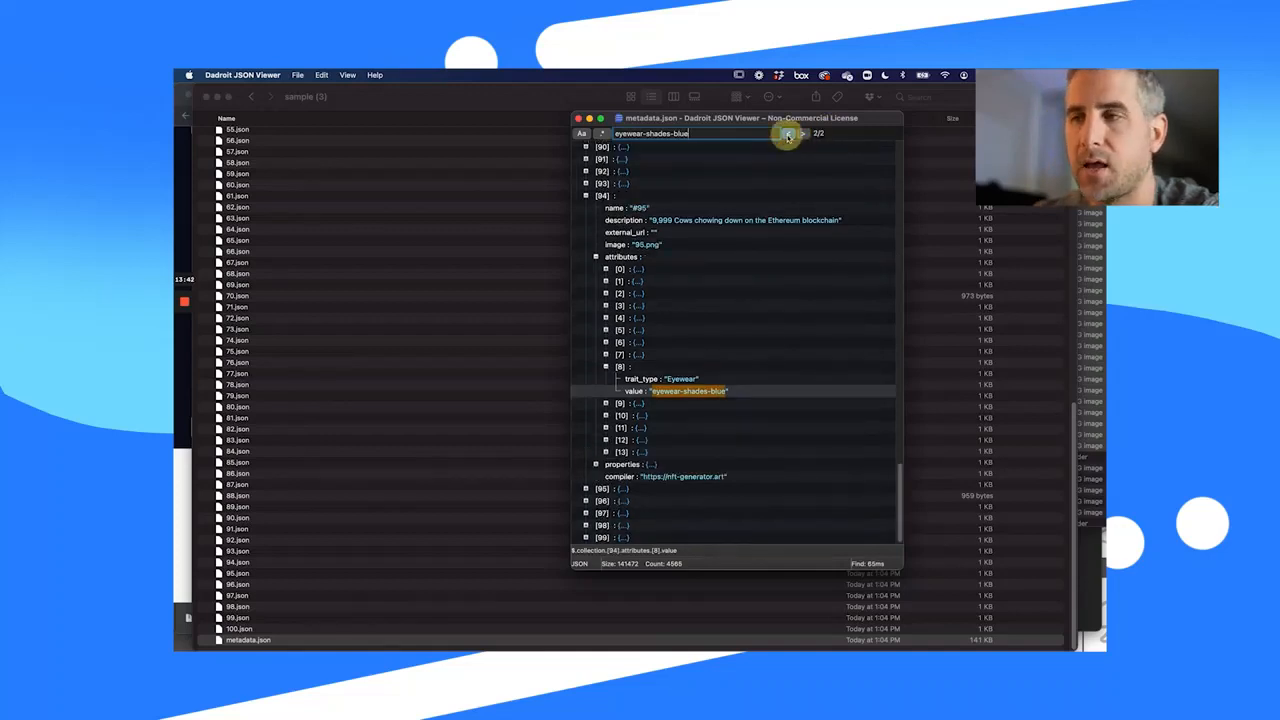
{"action": "left_click", "coordinate": [803, 134]}
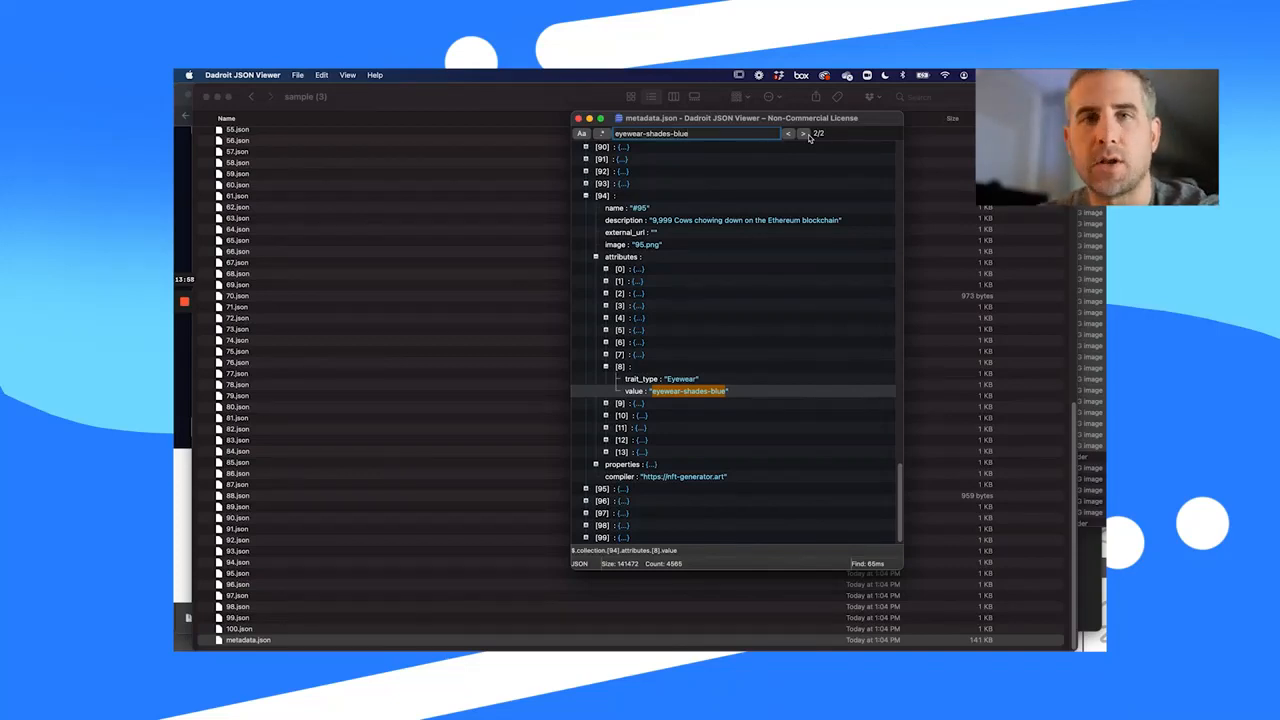
- Close the JSON viewer, collapse the metadata folder and expand the assets folder in sample (3)
{"action": "left_click", "coordinate": [577, 118]}
{"action": "scroll", "coordinate": [338, 194], "scroll_direction": "up", "scroll_amount": 15}
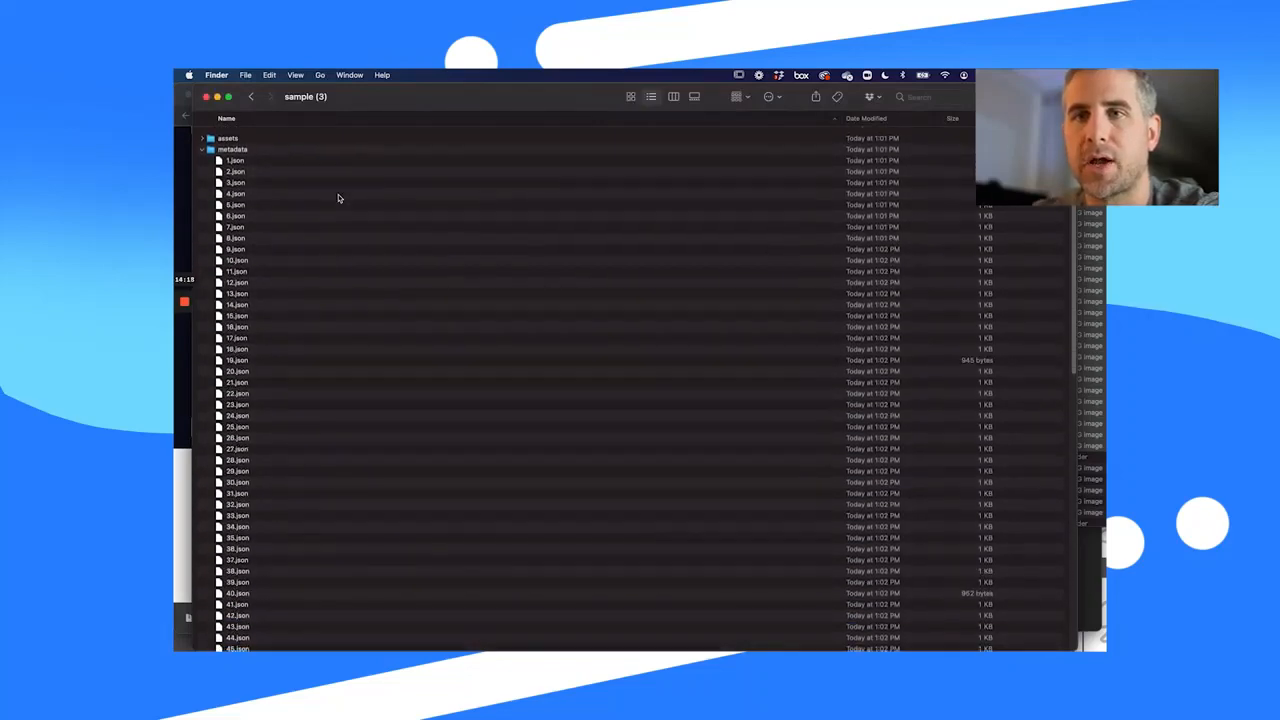
{"action": "left_click", "coordinate": [200, 148]}
{"action": "left_click", "coordinate": [202, 135]}
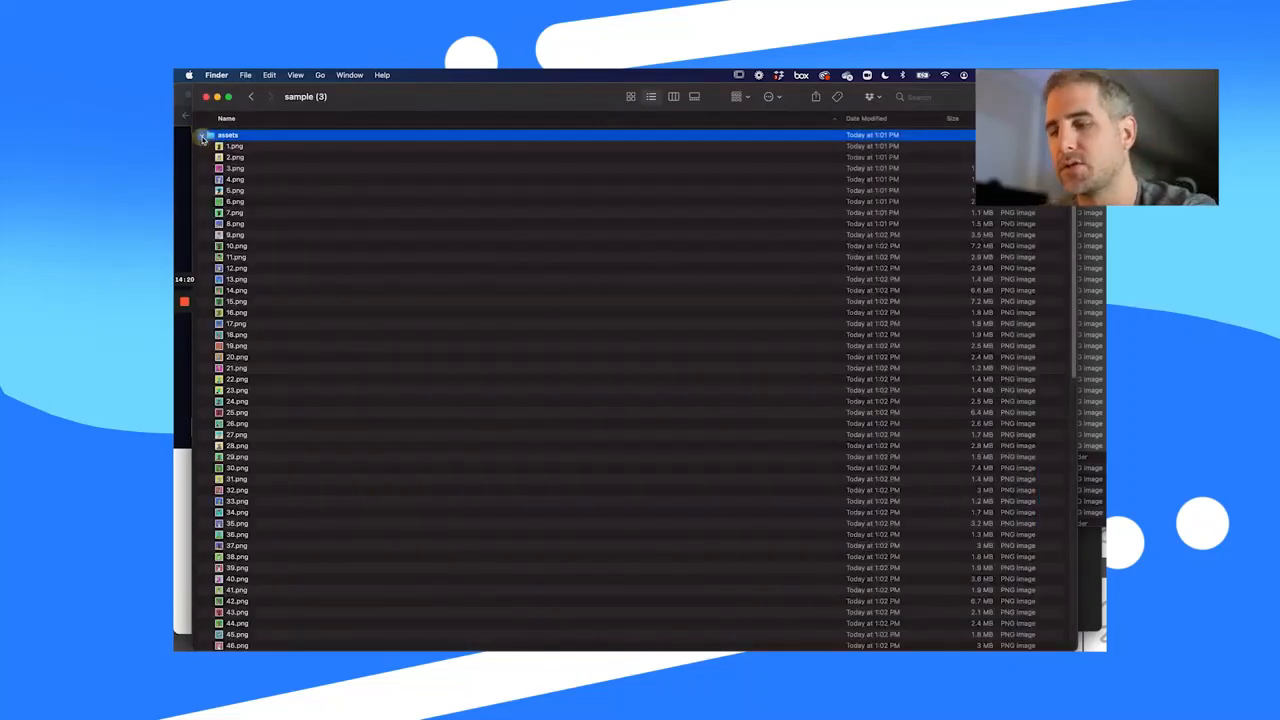
- Preview the cow images in the assets folder in sequence from 4.png through 20.png
{"action": "left_click", "coordinate": [235, 179]}
{"action": "key", "text": "space"}
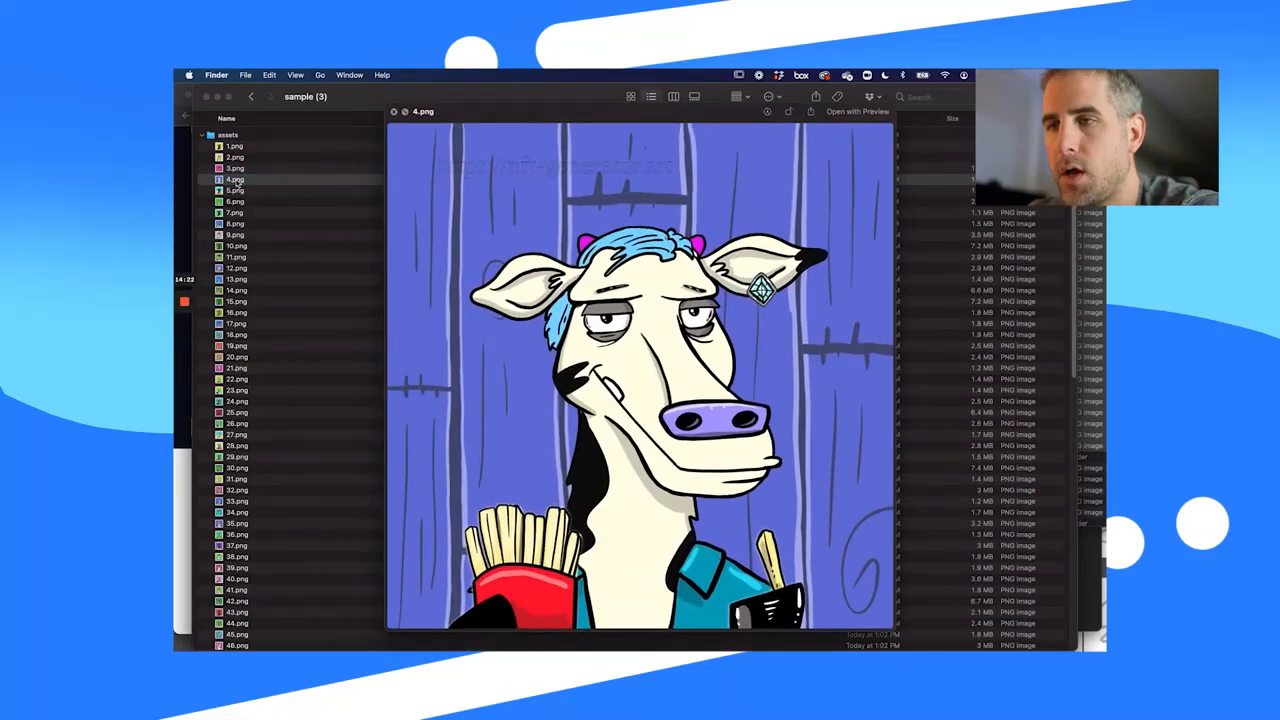
{"action": "key", "text": "Down"}
{"action": "key", "text": "Down"}
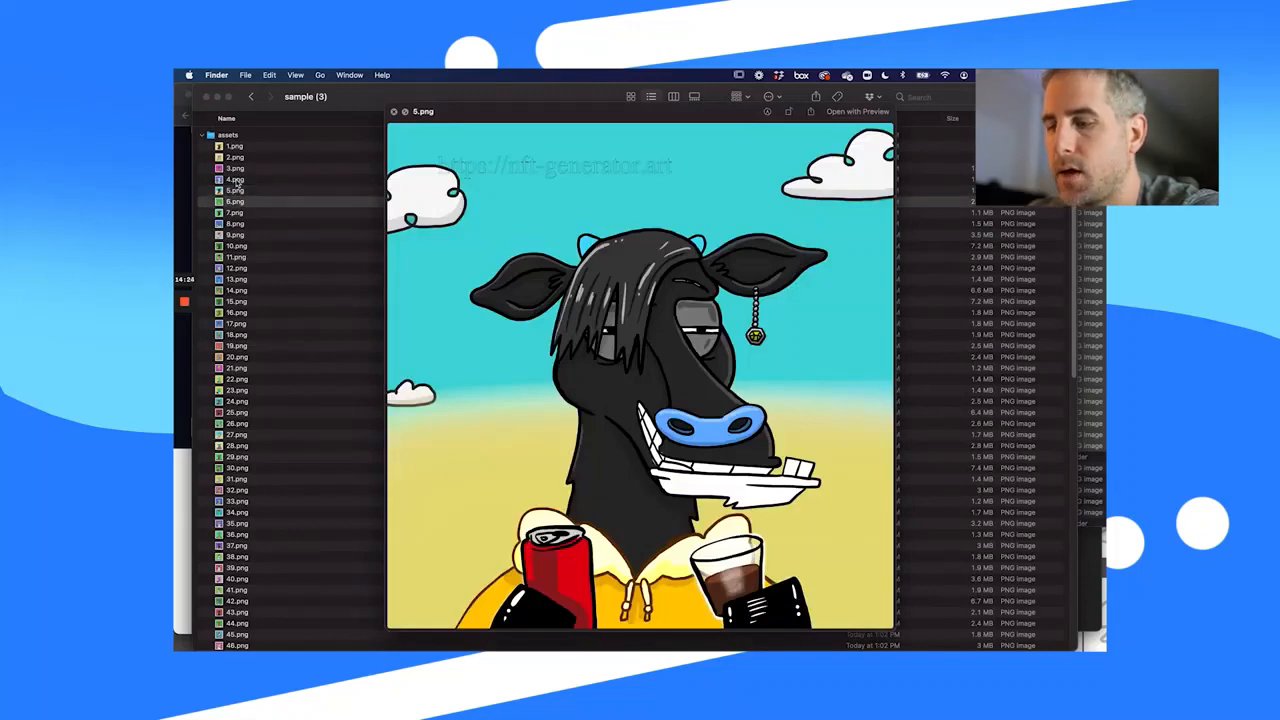
{"action": "key", "text": "Down"}
{"action": "key", "text": "Down"}
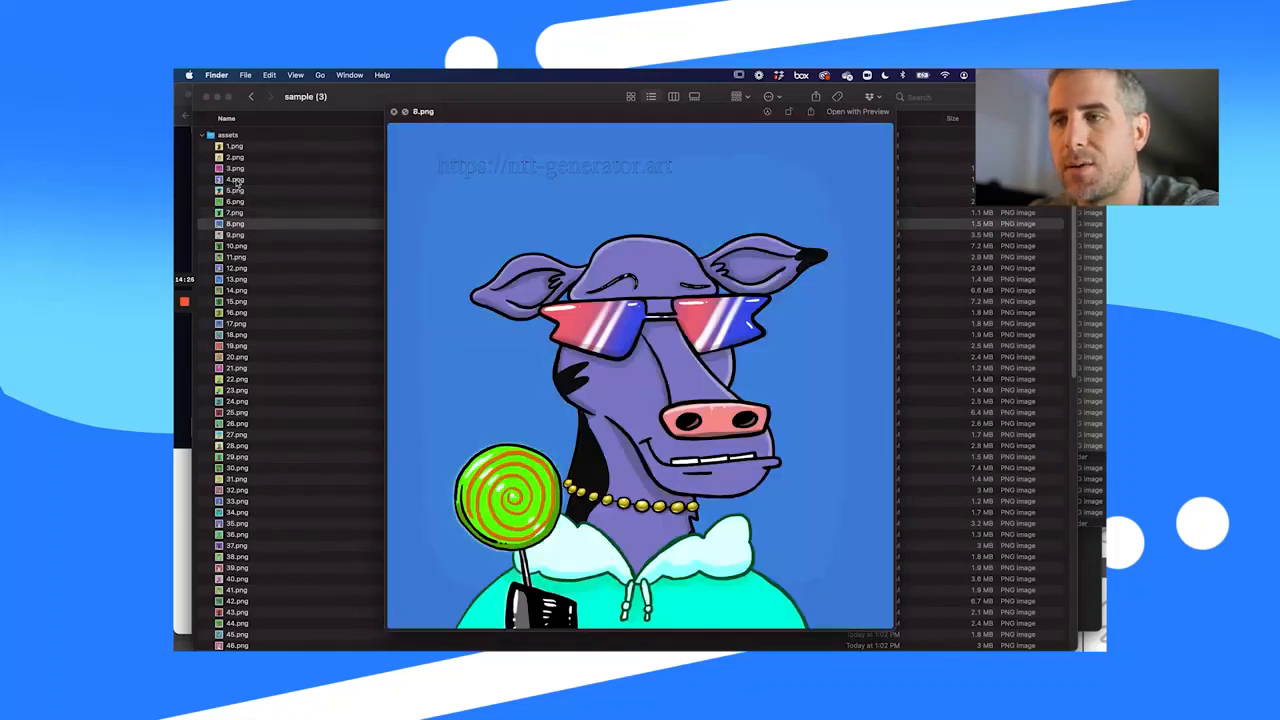
{"action": "key", "text": "Down"}
{"action": "key", "text": "Down"}
{"action": "key", "text": "Down"}
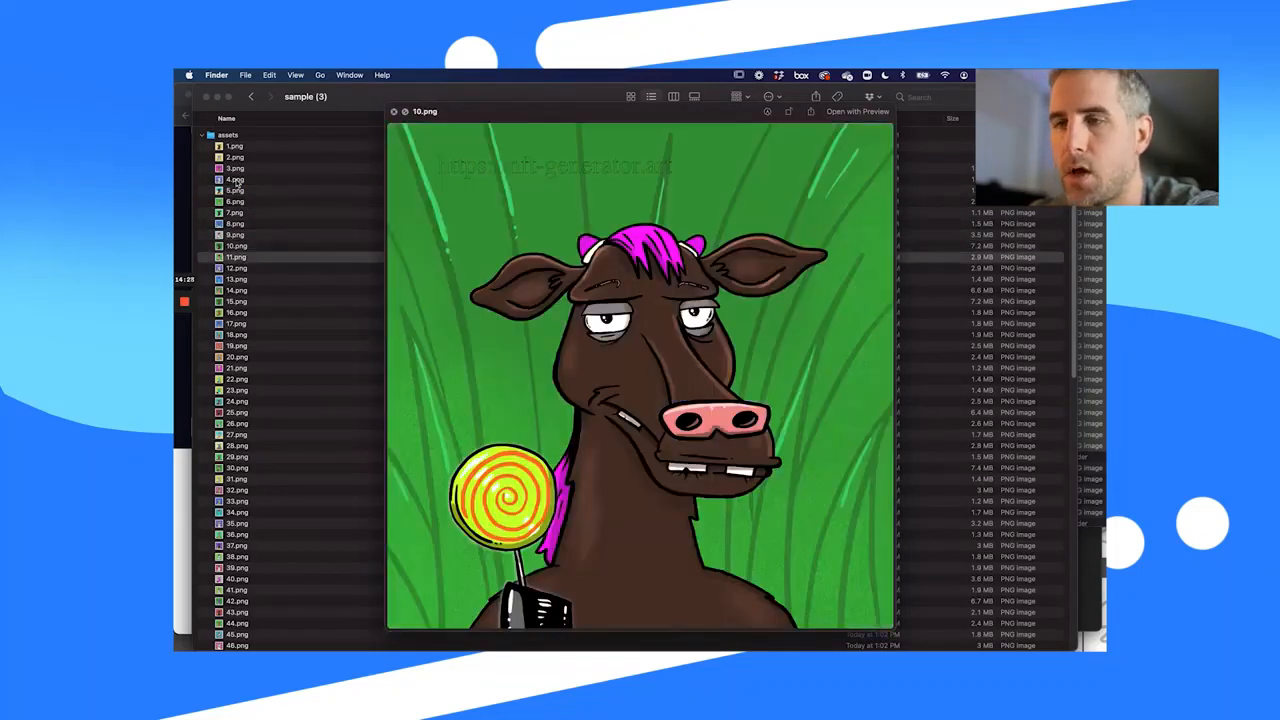
{"action": "key", "text": "Down"}
{"action": "key", "text": "Down"}
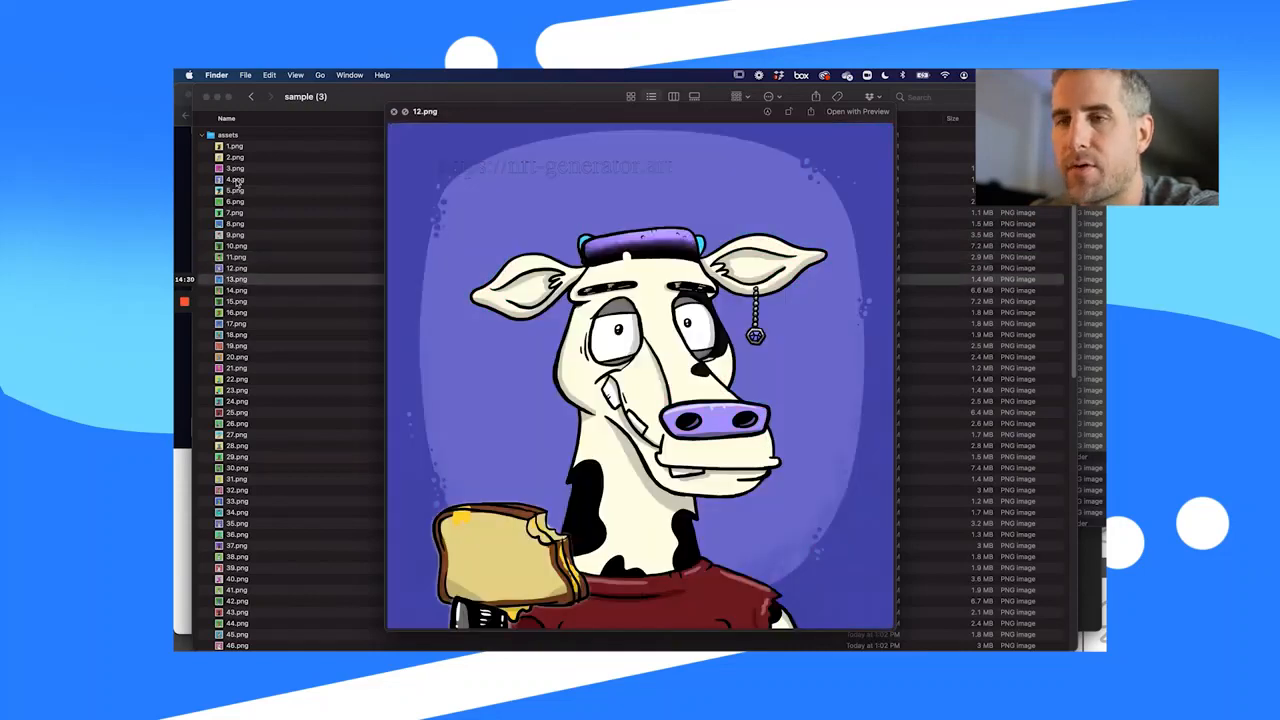
{"action": "key", "text": "Down"}
{"action": "key", "text": "Down"}
{"action": "key", "text": "Down"}
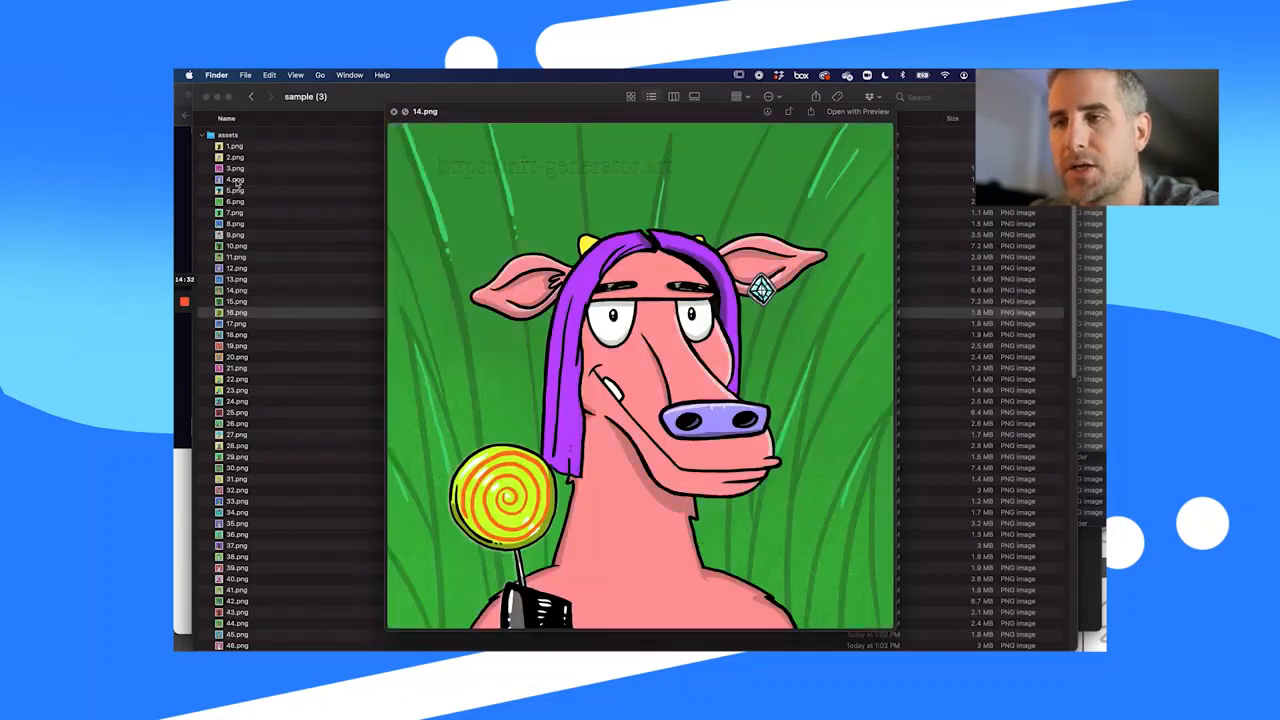
{"action": "key", "text": "Down"}
{"action": "key", "text": "Down"}
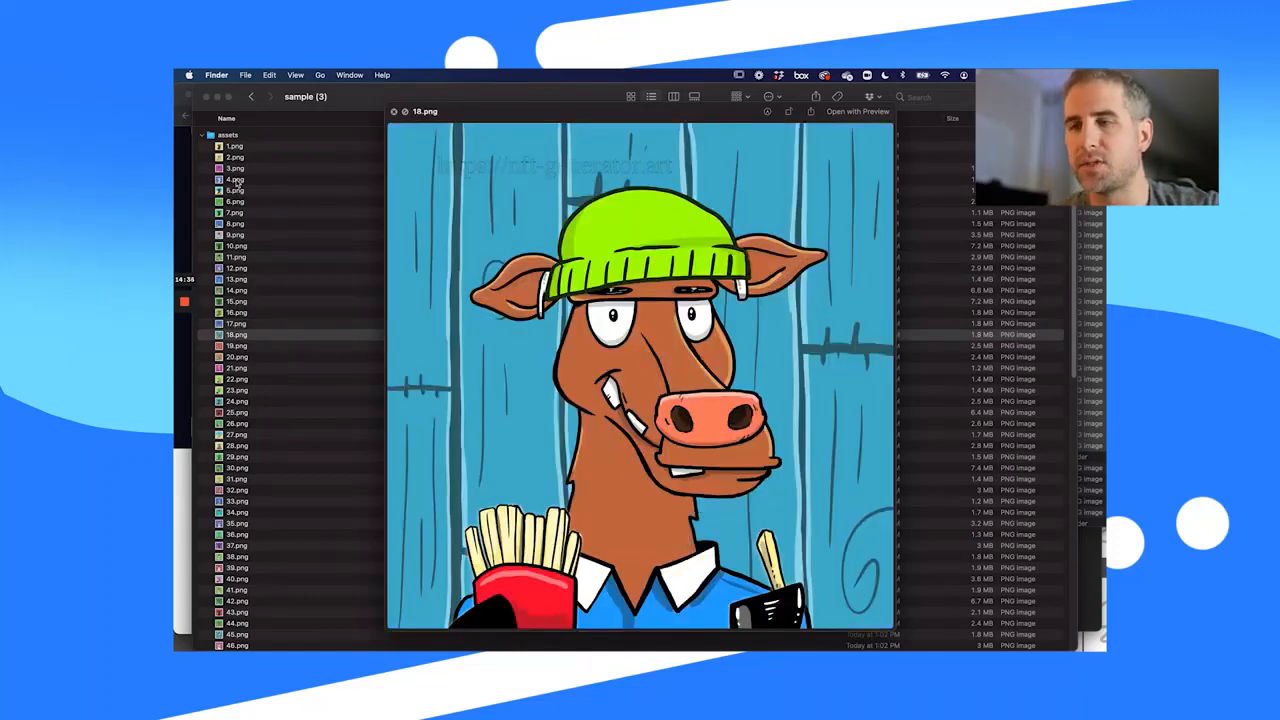
{"action": "key", "text": "Down"}
{"action": "key", "text": "Down"}
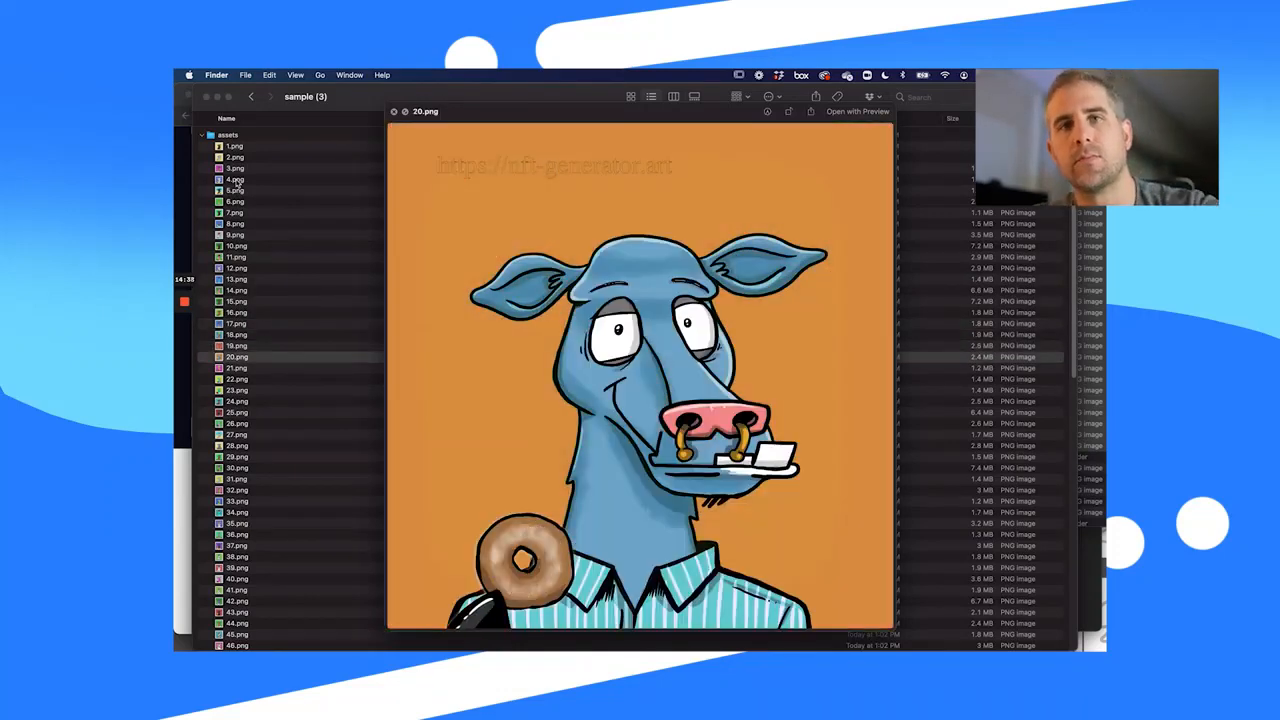